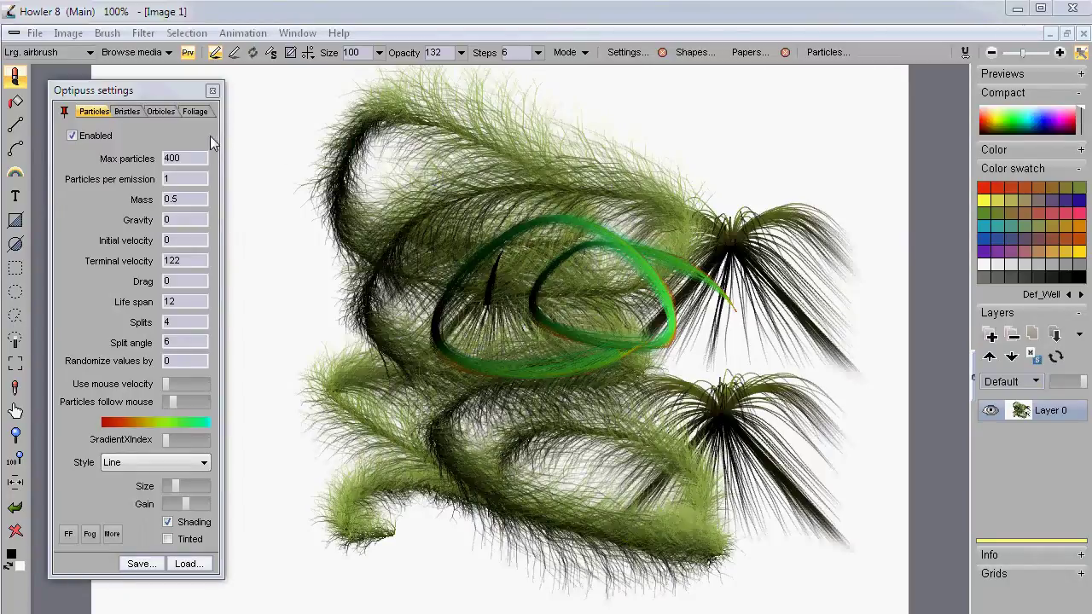
- Nudge the Optipuss particle settings panel slightly, then move it back up
{"action": "left_click_drag", "start_coordinate": [156, 93], "coordinate": [150, 96]}
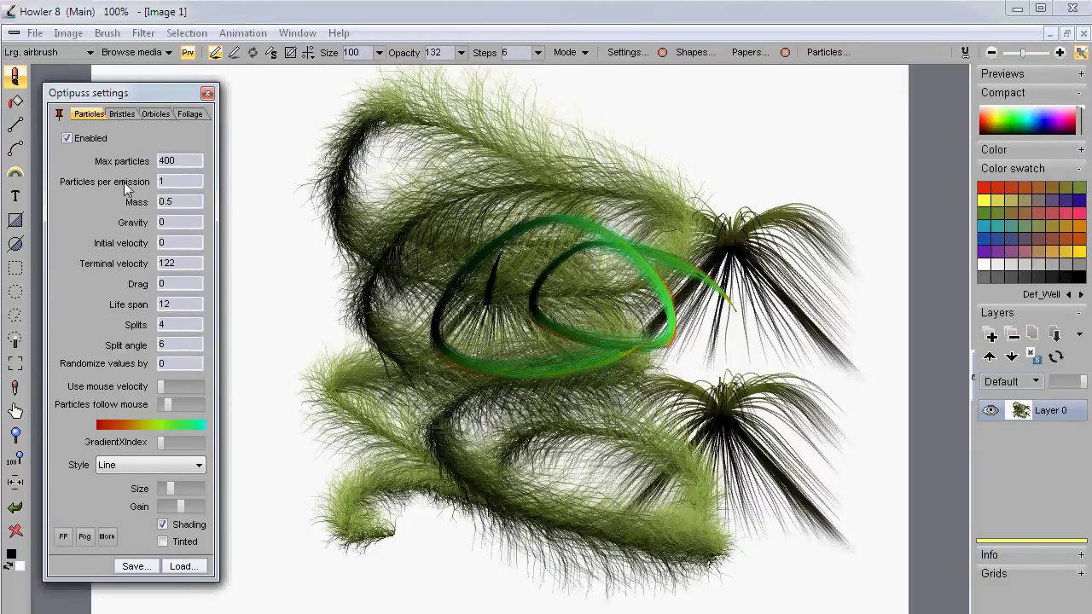
{"action": "left_click_drag", "start_coordinate": [155, 93], "coordinate": [171, 84]}
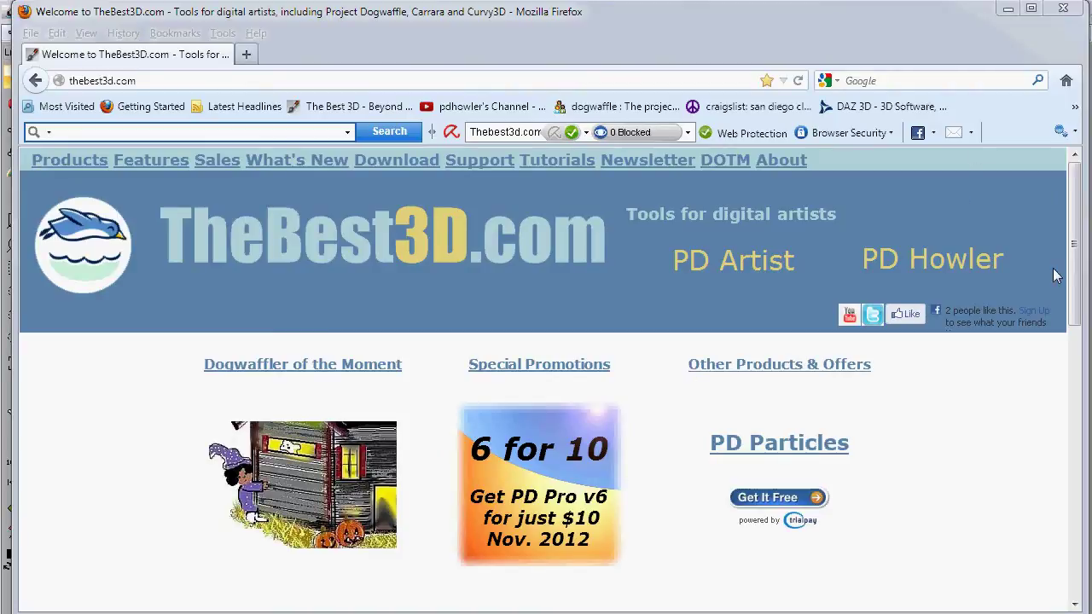
- Open the Dogwaffle particle-brush landscape showcase page on thebest3d.com
{"action": "left_click_drag", "start_coordinate": [1071, 224], "coordinate": [1064, 358]}
{"action": "scroll", "coordinate": [861, 352], "scroll_direction": "down", "scroll_amount": 3}
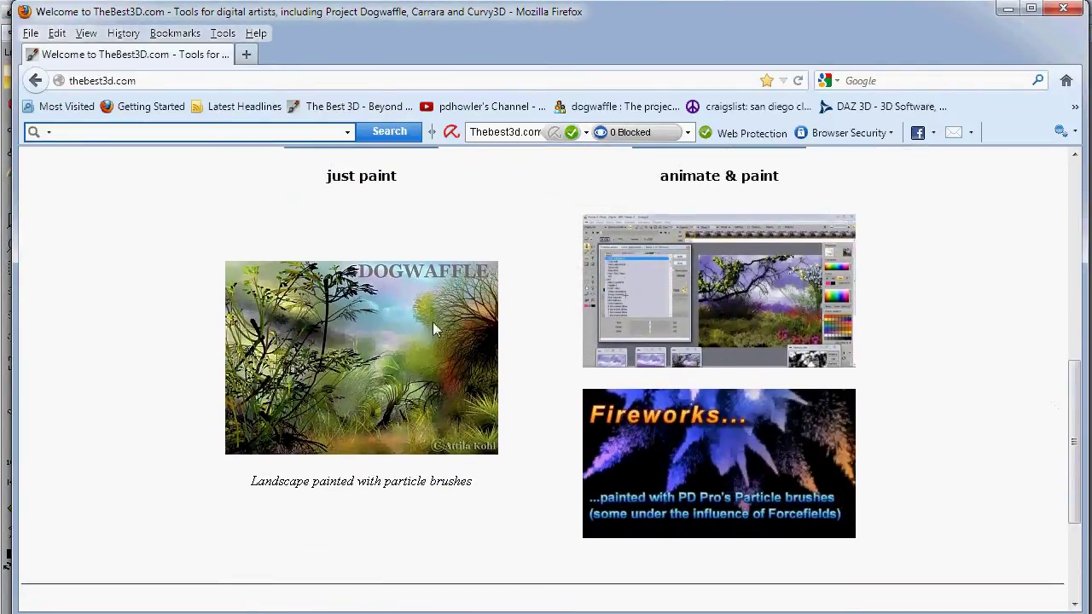
{"action": "left_click", "coordinate": [359, 347]}
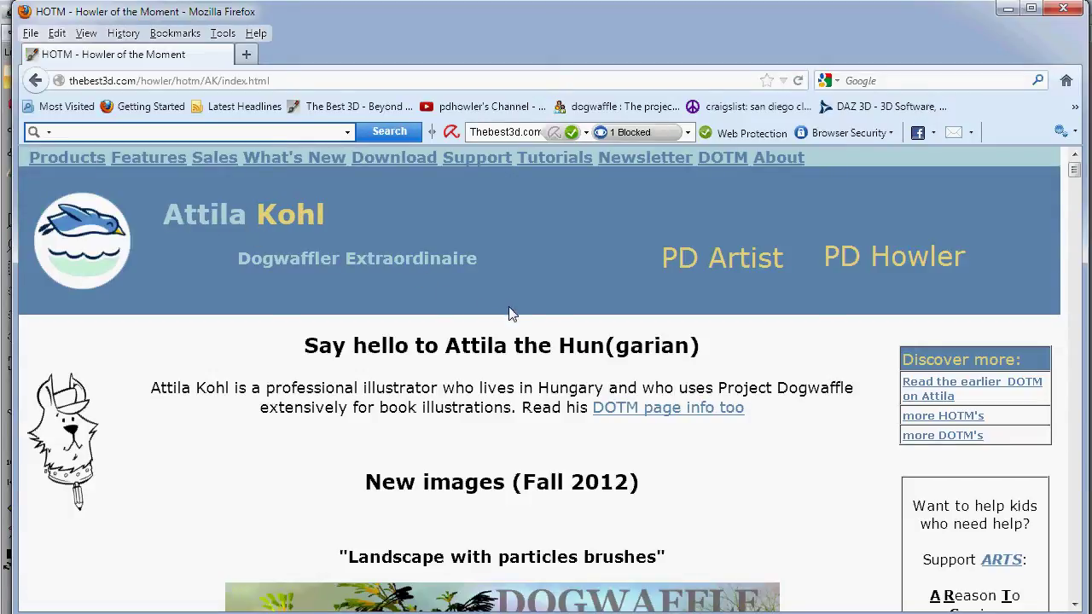
- Scroll through the Howler of the Moment gallery of particle-brush paintings
{"action": "scroll", "coordinate": [509, 314], "scroll_direction": "down", "scroll_amount": 4}
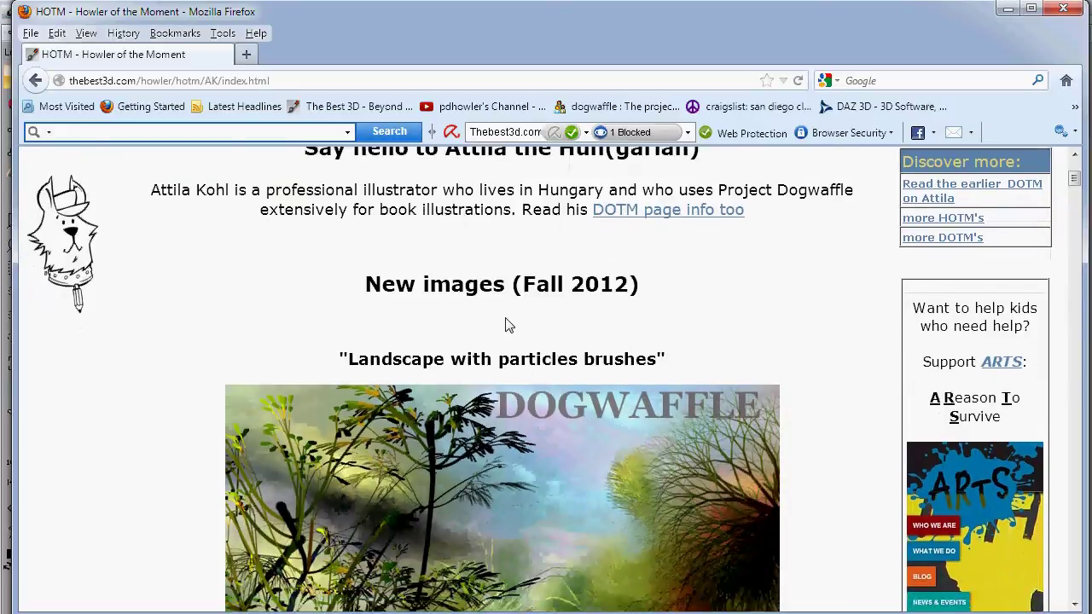
{"action": "scroll", "coordinate": [505, 317], "scroll_direction": "down", "scroll_amount": 5}
{"action": "scroll", "coordinate": [504, 317], "scroll_direction": "up", "scroll_amount": 2}
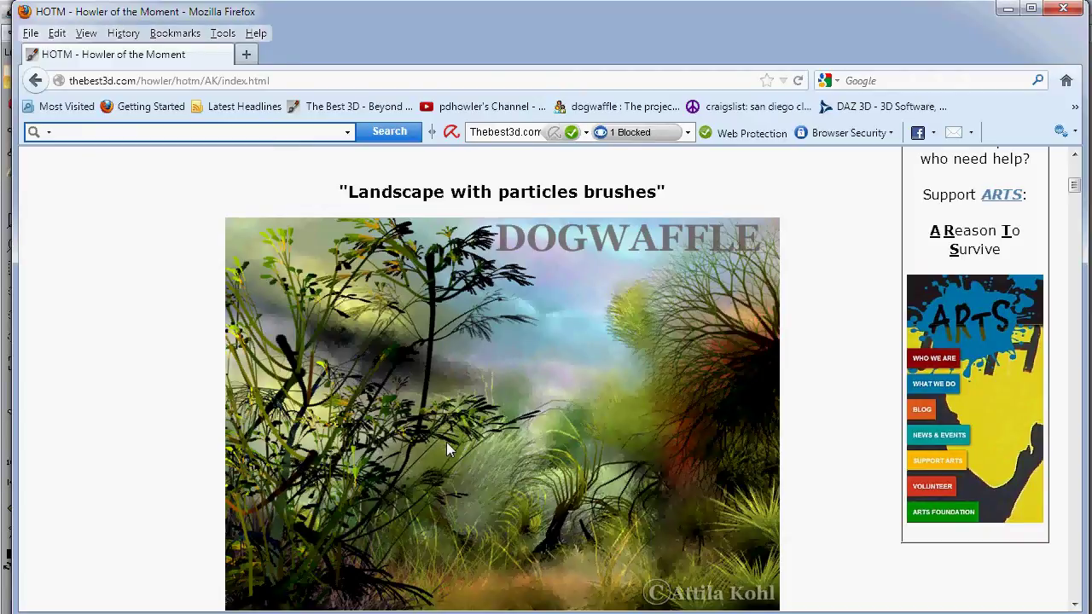
{"action": "scroll", "coordinate": [449, 450], "scroll_direction": "down", "scroll_amount": 10}
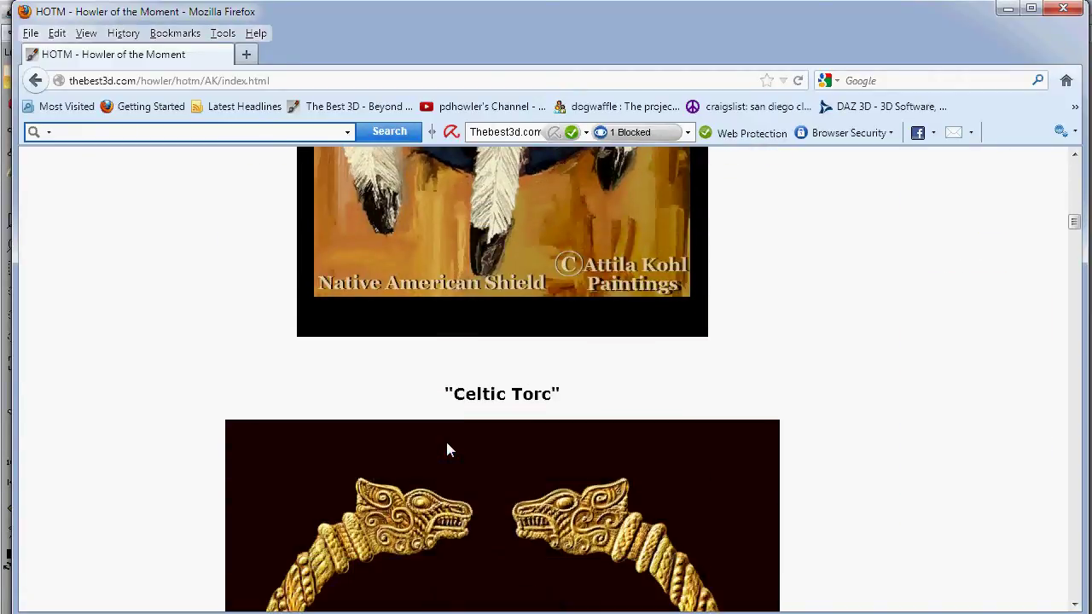
{"action": "scroll", "coordinate": [446, 442], "scroll_direction": "down", "scroll_amount": 10}
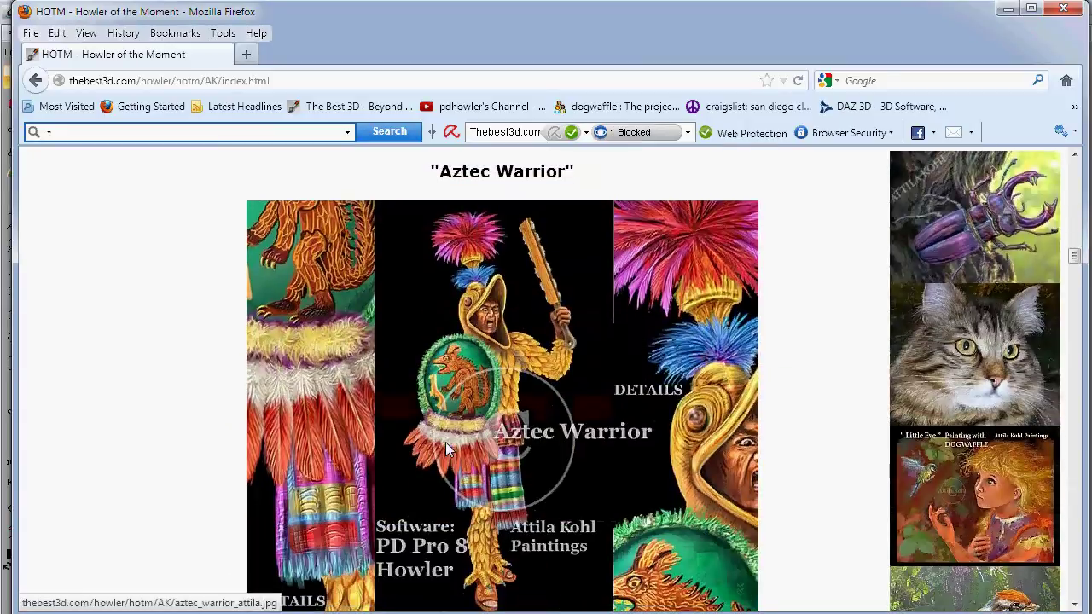
{"action": "scroll", "coordinate": [446, 450], "scroll_direction": "down", "scroll_amount": 10}
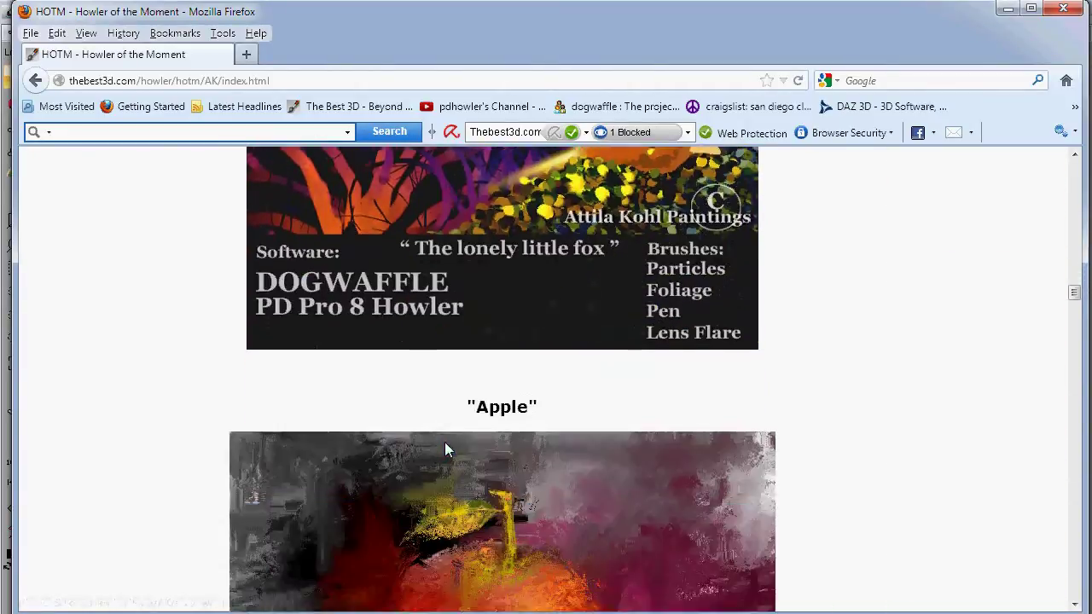
{"action": "scroll", "coordinate": [444, 451], "scroll_direction": "down", "scroll_amount": 3}
{"action": "scroll", "coordinate": [445, 450], "scroll_direction": "down", "scroll_amount": 5}
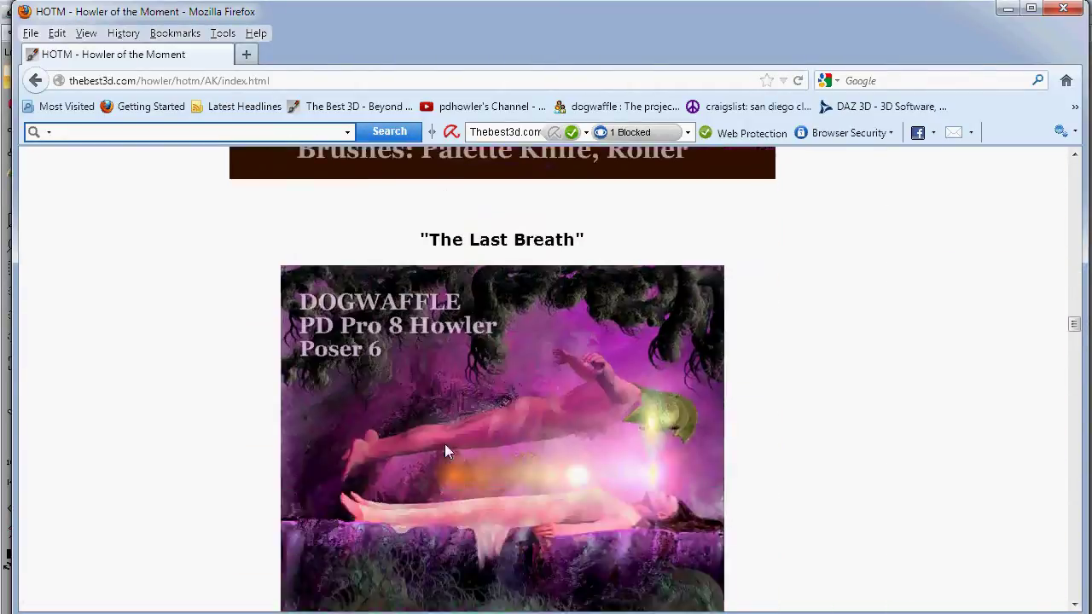
- Browse the rest of the gallery, then minimize Firefox to return to Howler 8
{"action": "scroll", "coordinate": [444, 451], "scroll_direction": "down", "scroll_amount": 10}
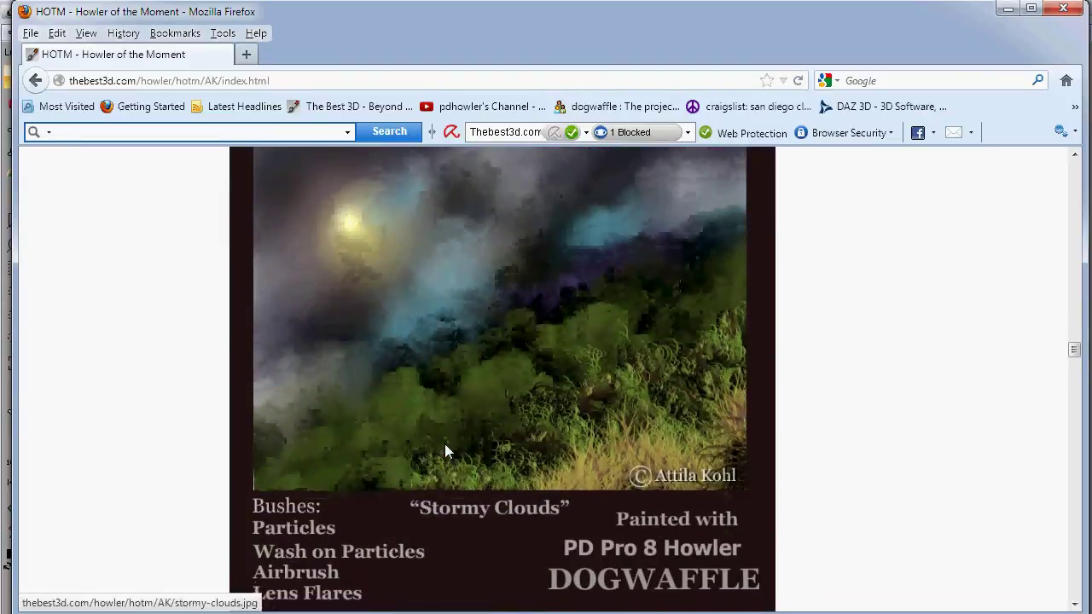
{"action": "scroll", "coordinate": [445, 450], "scroll_direction": "down", "scroll_amount": 2}
{"action": "scroll", "coordinate": [445, 450], "scroll_direction": "up", "scroll_amount": 6}
{"action": "scroll", "coordinate": [444, 450], "scroll_direction": "down", "scroll_amount": 11}
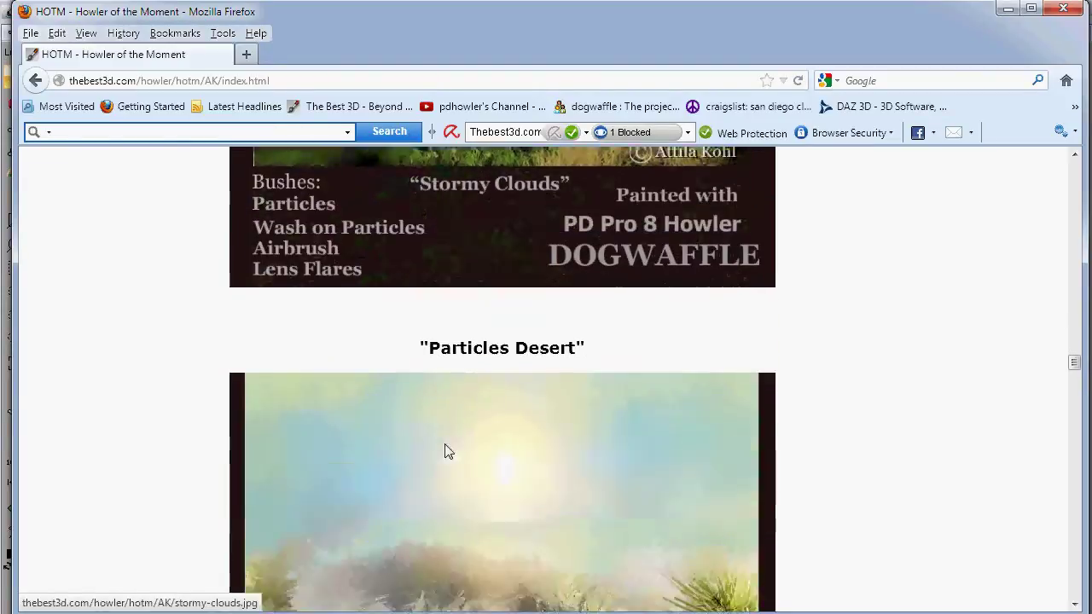
{"action": "scroll", "coordinate": [444, 450], "scroll_direction": "down", "scroll_amount": 10}
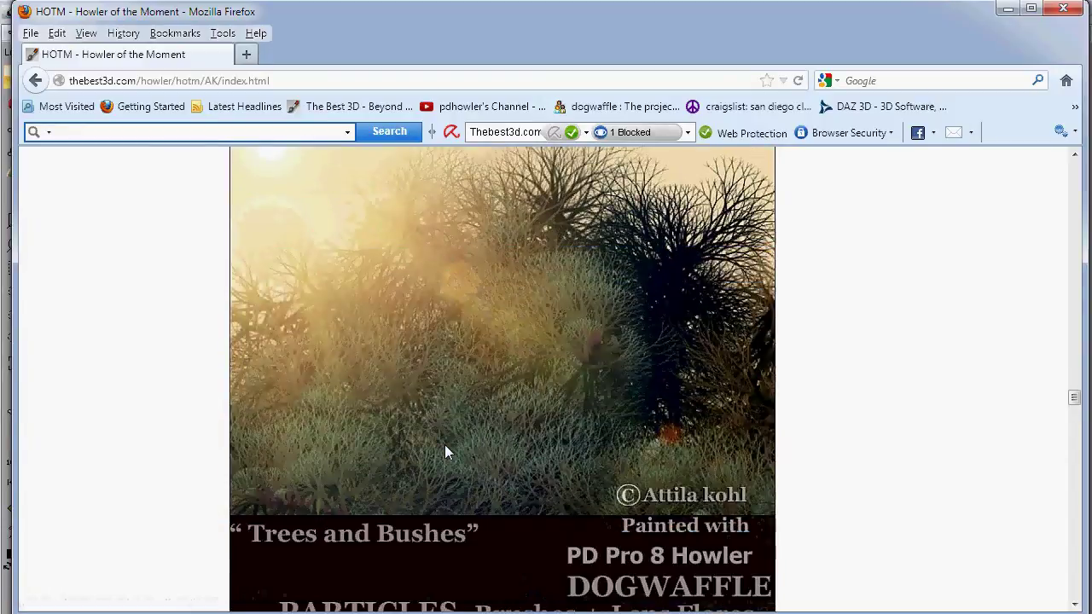
{"action": "scroll", "coordinate": [444, 450], "scroll_direction": "down", "scroll_amount": 10}
{"action": "scroll", "coordinate": [444, 452], "scroll_direction": "up", "scroll_amount": 2}
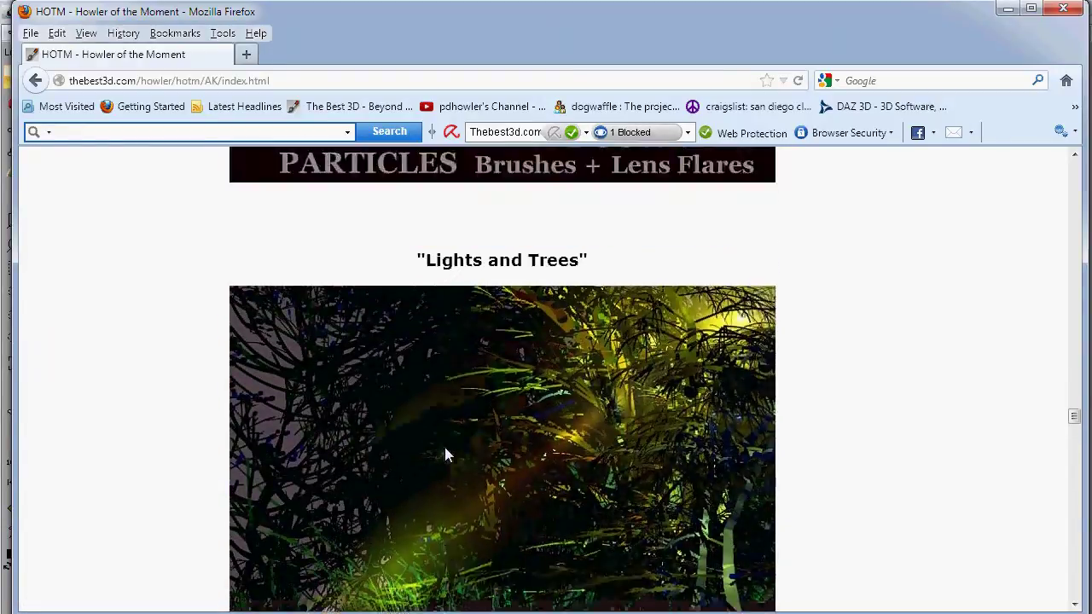
{"action": "scroll", "coordinate": [444, 454], "scroll_direction": "up", "scroll_amount": 6}
{"action": "left_click", "coordinate": [1007, 11]}
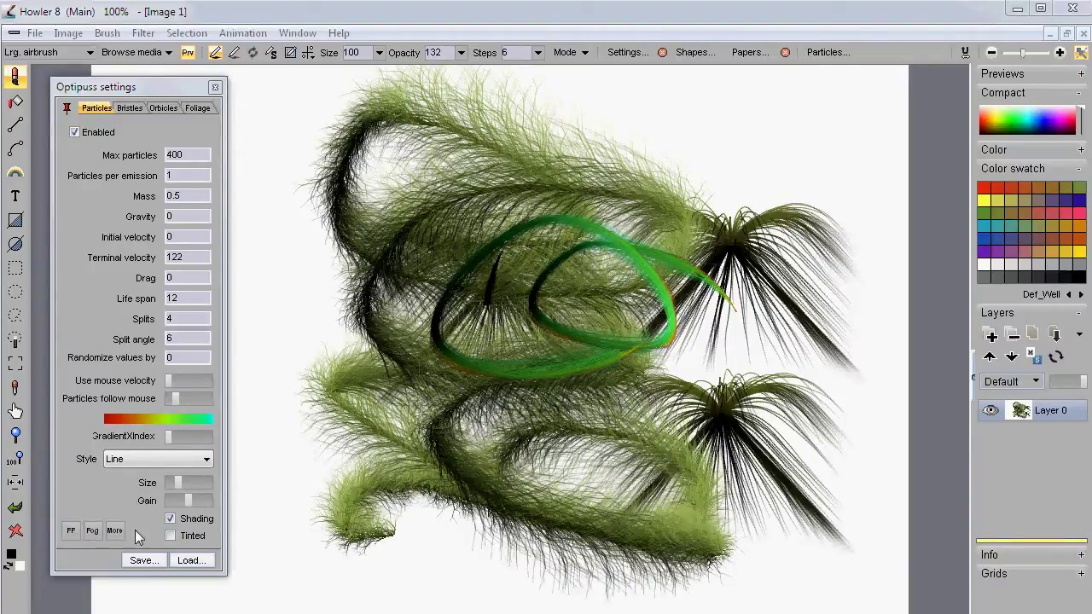
- Load a weeds .opt particle preset and paint light-green grass tufts across the canvas
{"action": "mouse_move", "coordinate": [170, 90]}
{"action": "left_mouse_down"}
{"action": "mouse_move", "coordinate": [211, 83]}
{"action": "mouse_move", "coordinate": [194, 100]}
{"action": "mouse_move", "coordinate": [165, 90]}
{"action": "left_mouse_up"}
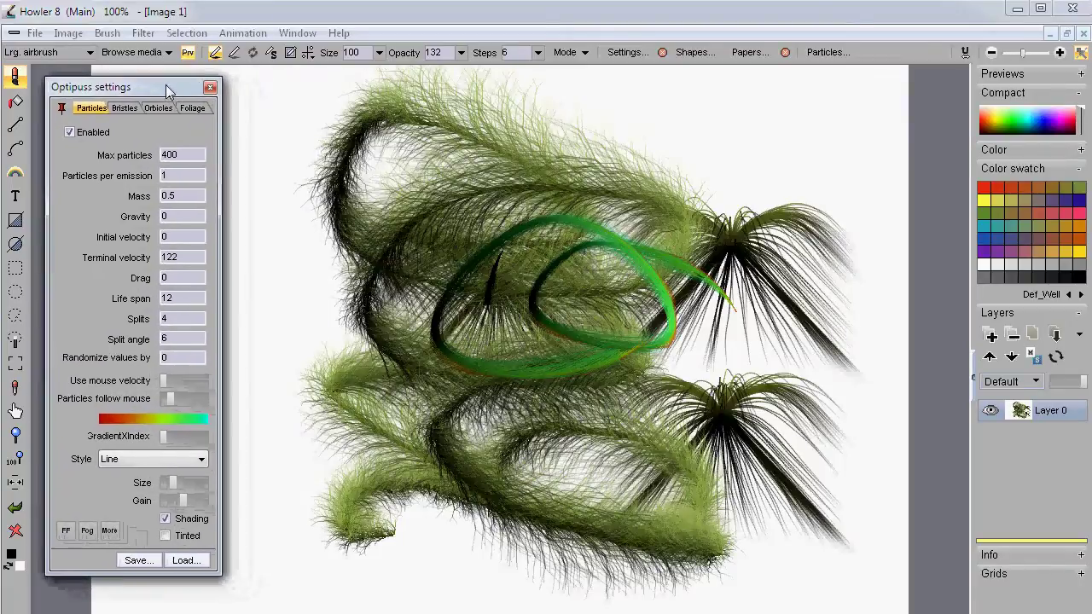
{"action": "left_click", "coordinate": [186, 560]}
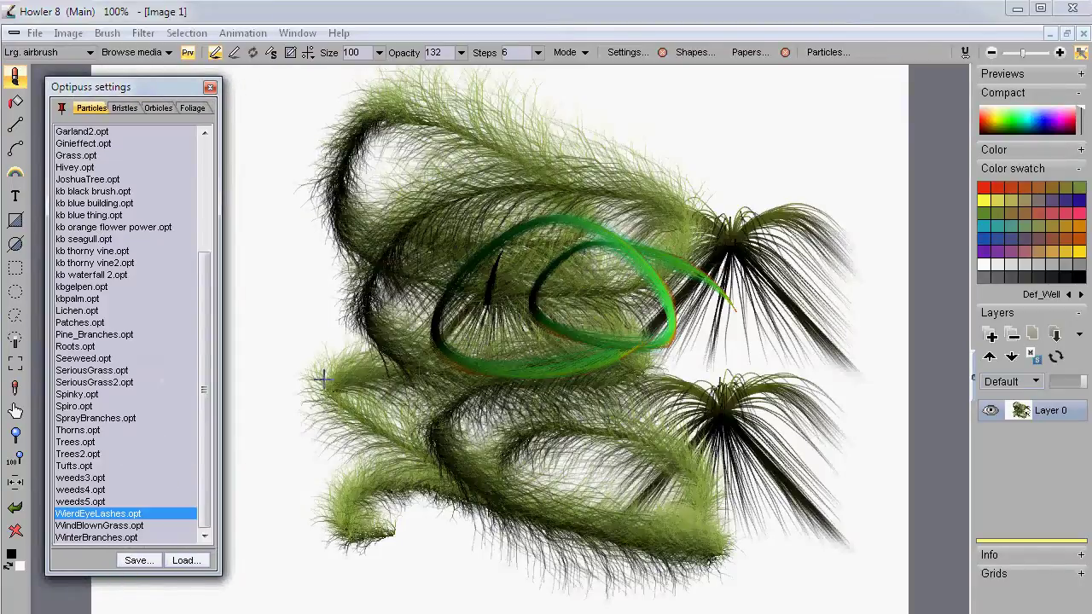
{"action": "double_click", "coordinate": [71, 480]}
{"action": "mouse_move", "coordinate": [656, 175]}
{"action": "left_mouse_down"}
{"action": "mouse_move", "coordinate": [588, 93]}
{"action": "mouse_move", "coordinate": [801, 452]}
{"action": "mouse_move", "coordinate": [512, 443]}
{"action": "left_mouse_up"}
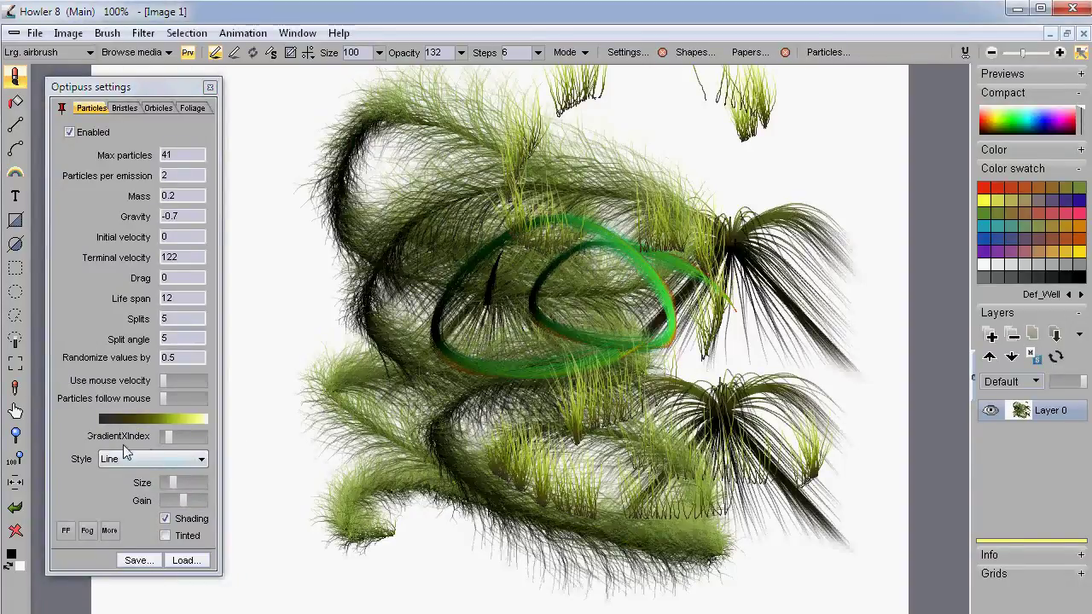
- Load the weeds3.opt preset and paint yellow-green grass tufts over the centre and right
{"action": "left_click", "coordinate": [184, 560]}
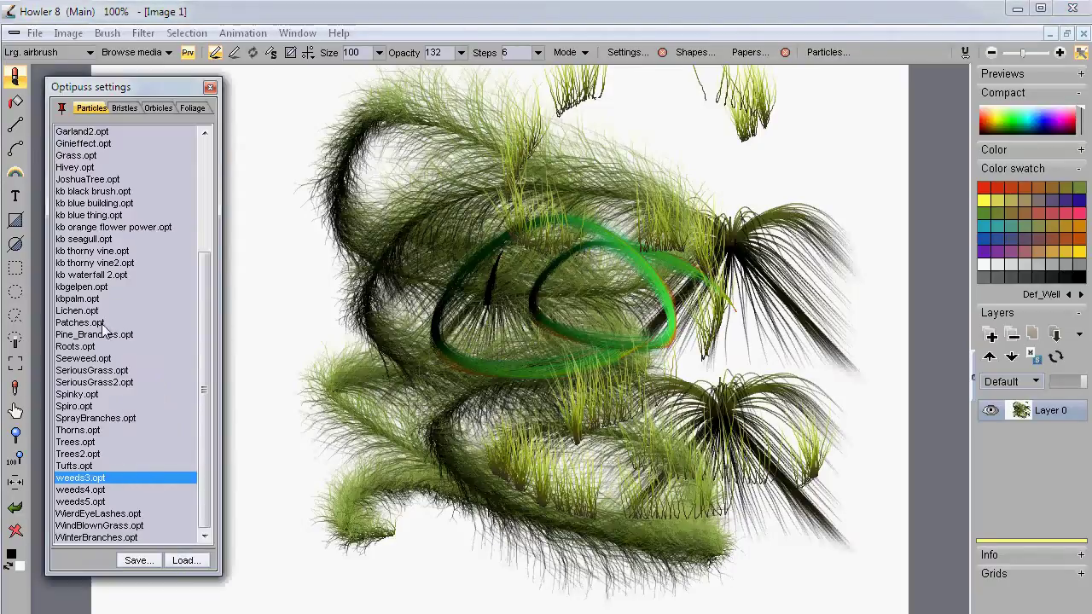
{"action": "double_click", "coordinate": [128, 327]}
{"action": "mouse_move", "coordinate": [597, 324]}
{"action": "left_mouse_down"}
{"action": "mouse_move", "coordinate": [796, 366]}
{"action": "mouse_move", "coordinate": [580, 349]}
{"action": "left_mouse_up"}
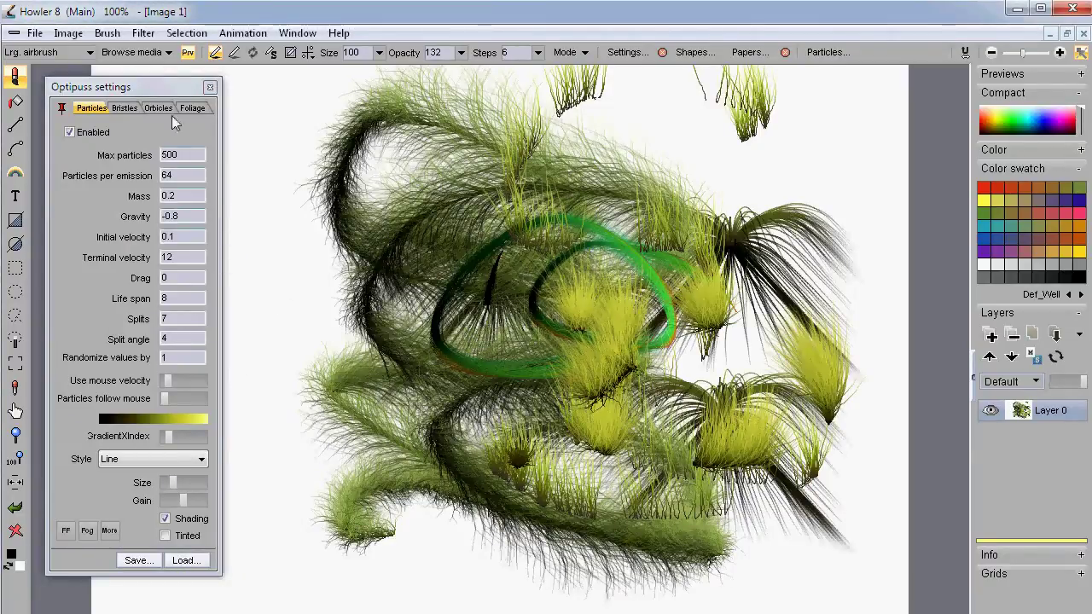
- Pin and widen the brush media browser and show the Oils brush category
{"action": "left_click", "coordinate": [126, 52]}
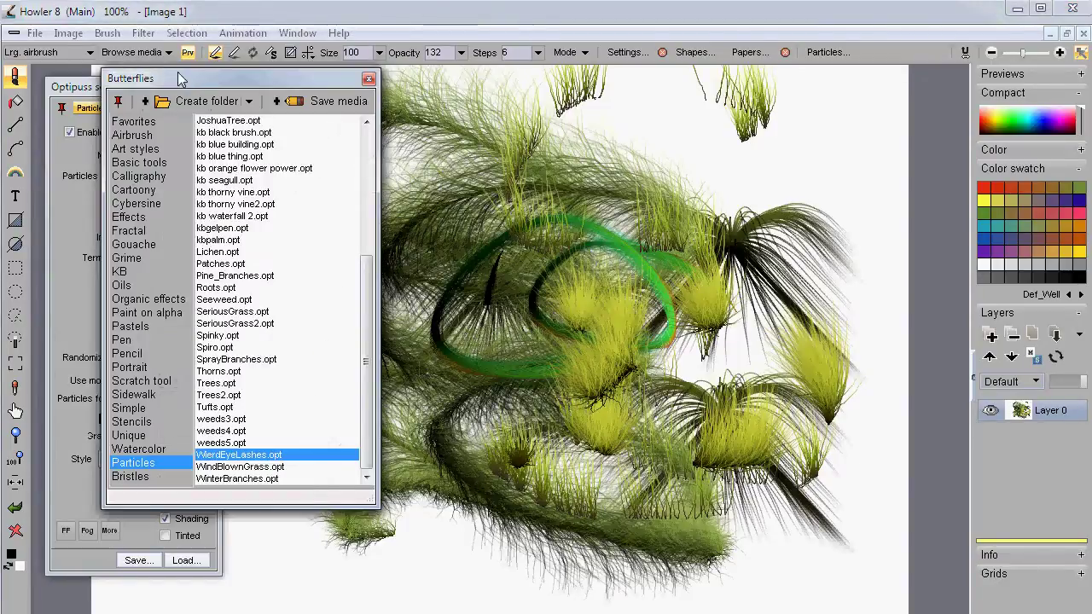
{"action": "left_click_drag", "start_coordinate": [204, 85], "coordinate": [680, 114]}
{"action": "left_click", "coordinate": [608, 153]}
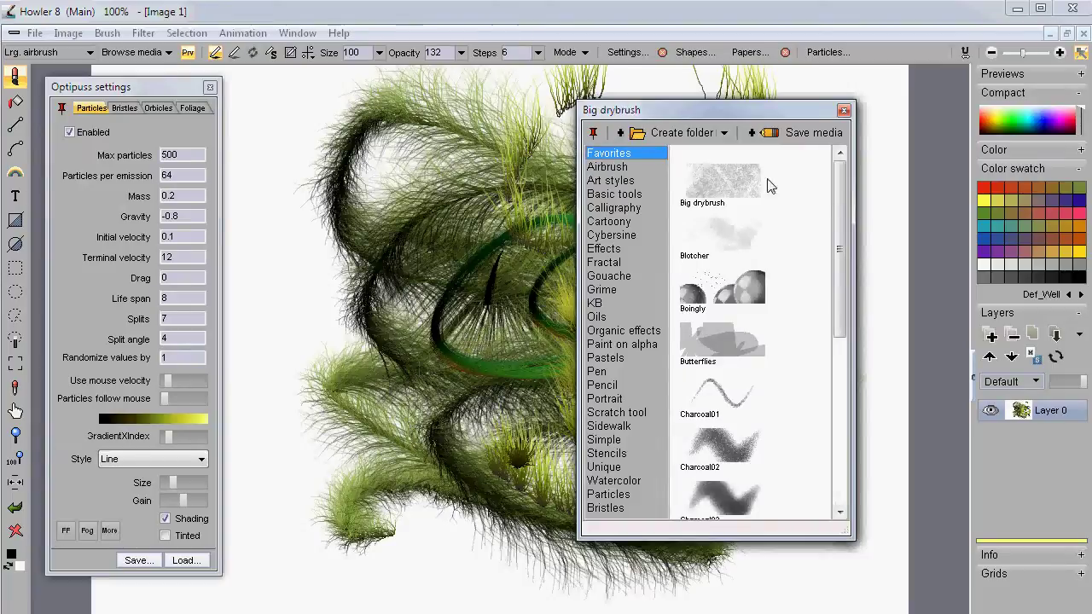
{"action": "left_click_drag", "start_coordinate": [854, 198], "coordinate": [1035, 196]}
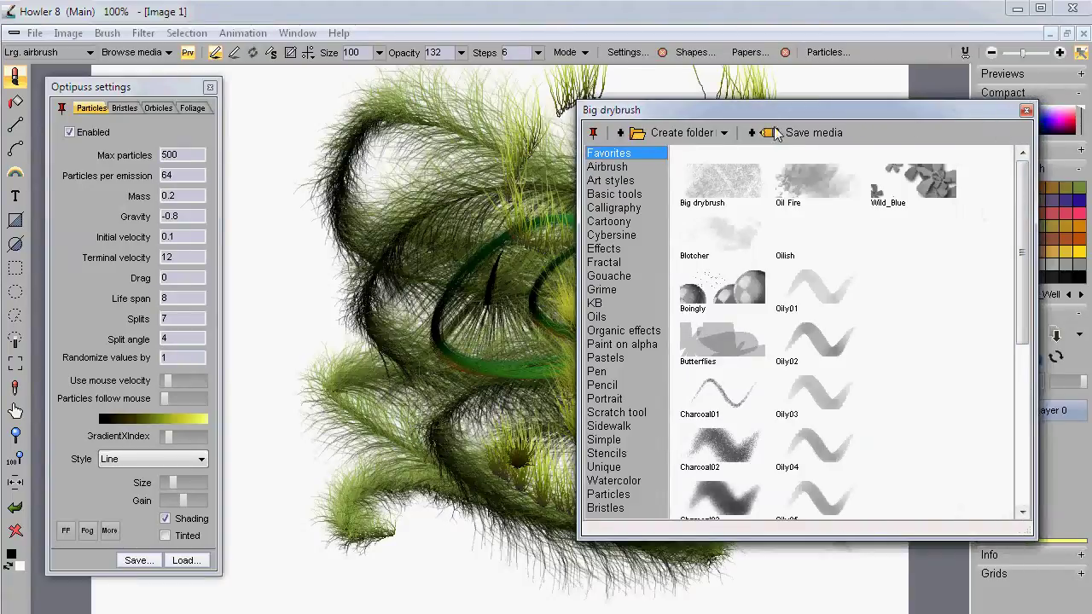
{"action": "left_click", "coordinate": [593, 133]}
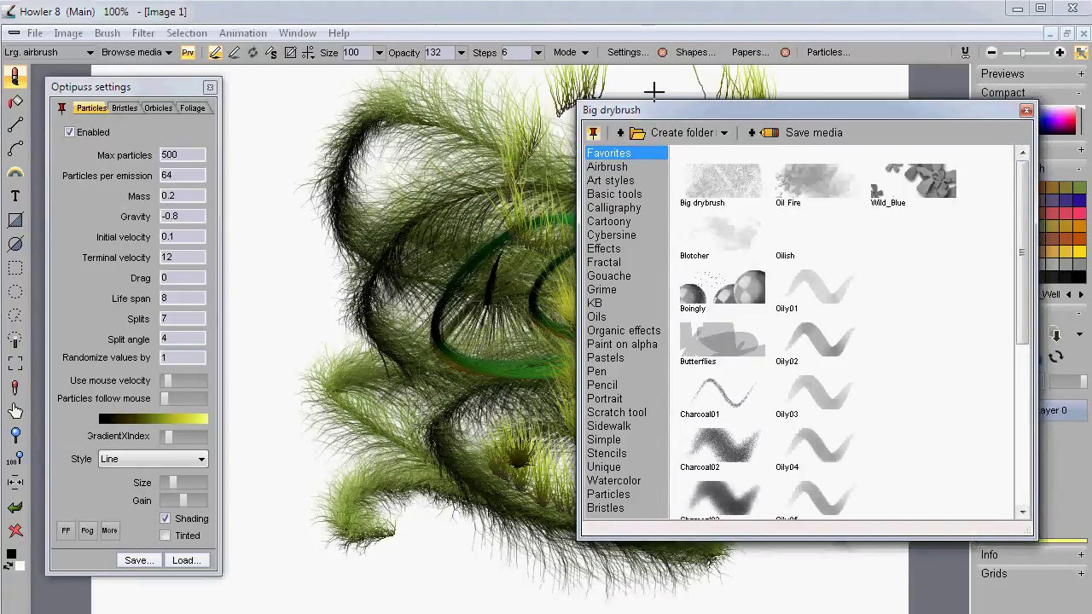
{"action": "mouse_move", "coordinate": [664, 120]}
{"action": "left_mouse_down"}
{"action": "mouse_move", "coordinate": [452, 128]}
{"action": "mouse_move", "coordinate": [456, 113]}
{"action": "left_mouse_up"}
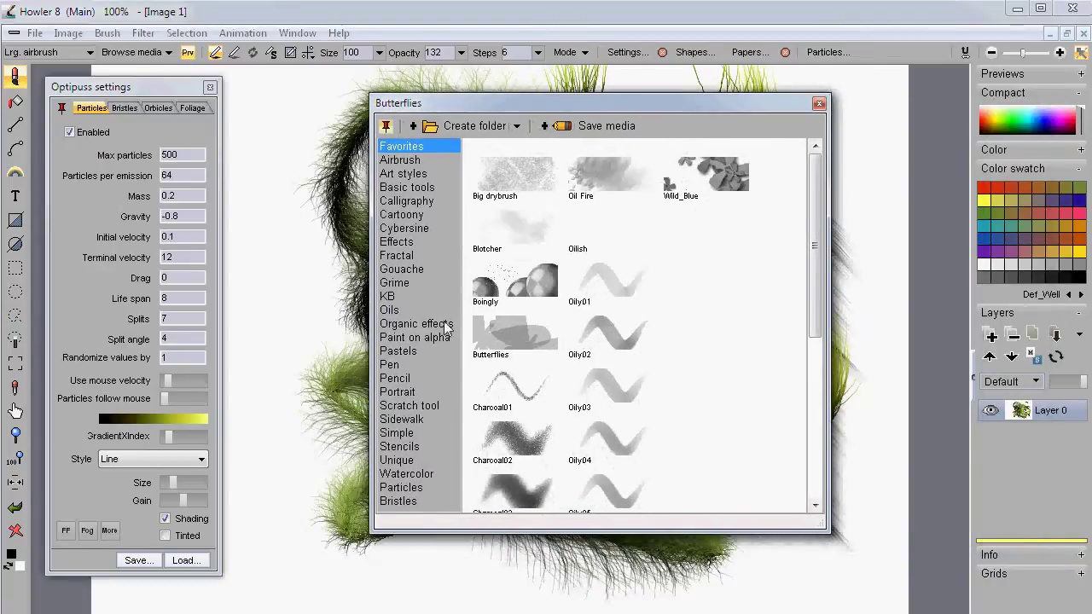
{"action": "left_click", "coordinate": [388, 311]}
{"action": "left_click_drag", "start_coordinate": [421, 103], "coordinate": [621, 106]}
- Paint dark oily strokes with the Gooy_Paint 2, Oily05 and Gooy_Smear brushes
{"action": "left_click", "coordinate": [714, 337]}
{"action": "mouse_move", "coordinate": [461, 256]}
{"action": "left_mouse_down"}
{"action": "mouse_move", "coordinate": [409, 281]}
{"action": "mouse_move", "coordinate": [358, 480]}
{"action": "mouse_move", "coordinate": [477, 537]}
{"action": "left_mouse_up"}
{"action": "left_click", "coordinate": [822, 346]}
{"action": "mouse_move", "coordinate": [444, 310]}
{"action": "left_mouse_down"}
{"action": "mouse_move", "coordinate": [454, 342]}
{"action": "mouse_move", "coordinate": [433, 473]}
{"action": "mouse_move", "coordinate": [607, 553]}
{"action": "left_mouse_up"}
{"action": "left_click", "coordinate": [748, 452]}
{"action": "mouse_move", "coordinate": [452, 470]}
{"action": "left_mouse_down"}
{"action": "mouse_move", "coordinate": [338, 486]}
{"action": "mouse_move", "coordinate": [267, 197]}
{"action": "mouse_move", "coordinate": [353, 219]}
{"action": "mouse_move", "coordinate": [520, 528]}
{"action": "mouse_move", "coordinate": [555, 358]}
{"action": "left_mouse_up"}
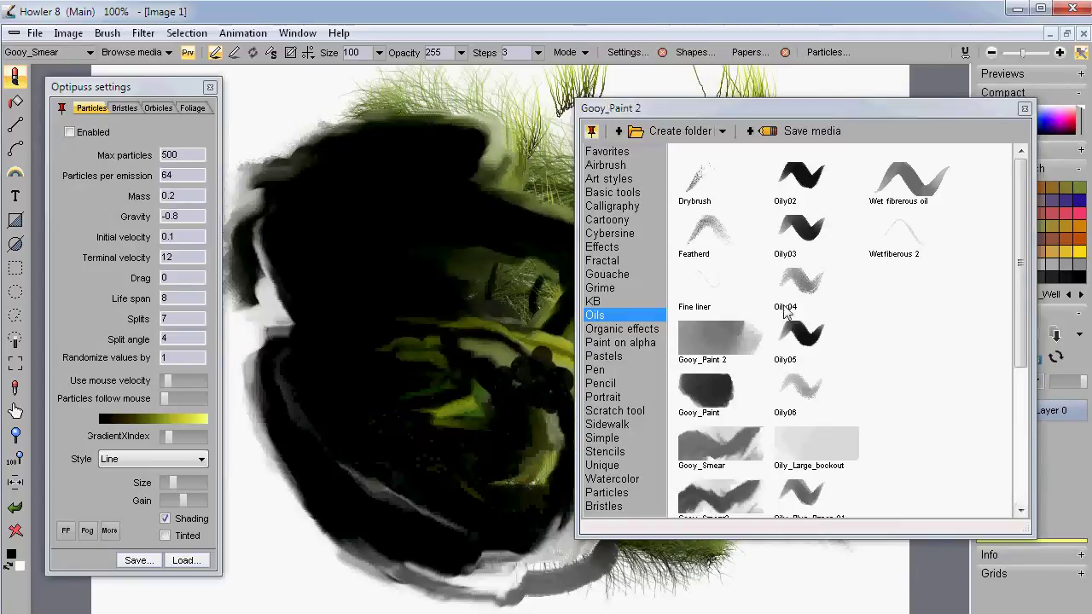
- Move the brush browser up-right, make it taller, and show the Bristles category
{"action": "mouse_move", "coordinate": [693, 111]}
{"action": "left_mouse_down"}
{"action": "mouse_move", "coordinate": [837, 112]}
{"action": "mouse_move", "coordinate": [836, 74]}
{"action": "left_mouse_up"}
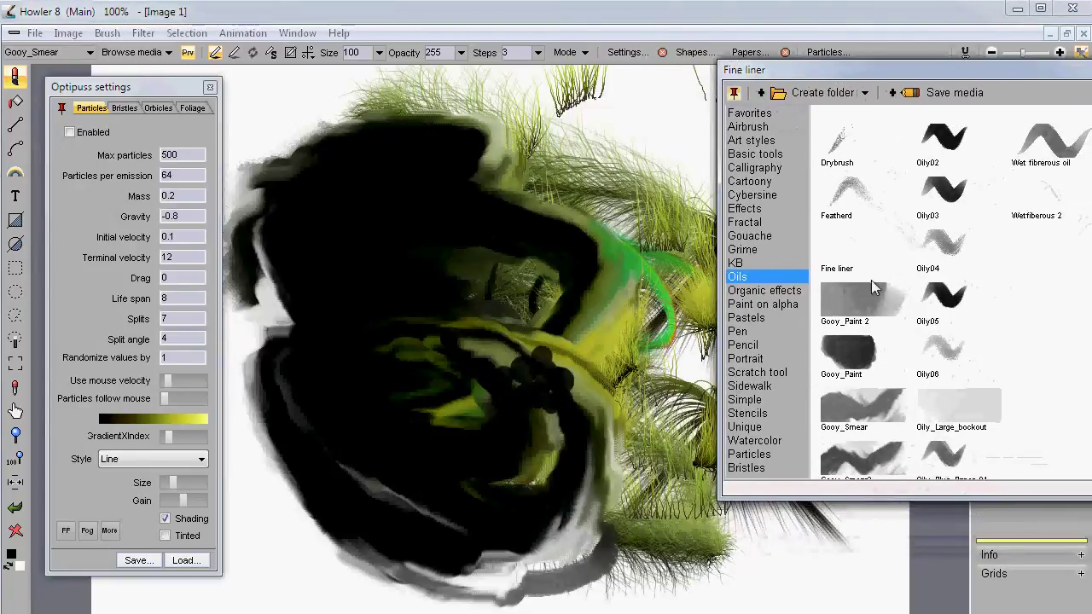
{"action": "scroll", "coordinate": [1083, 392], "scroll_direction": "down", "scroll_amount": 5}
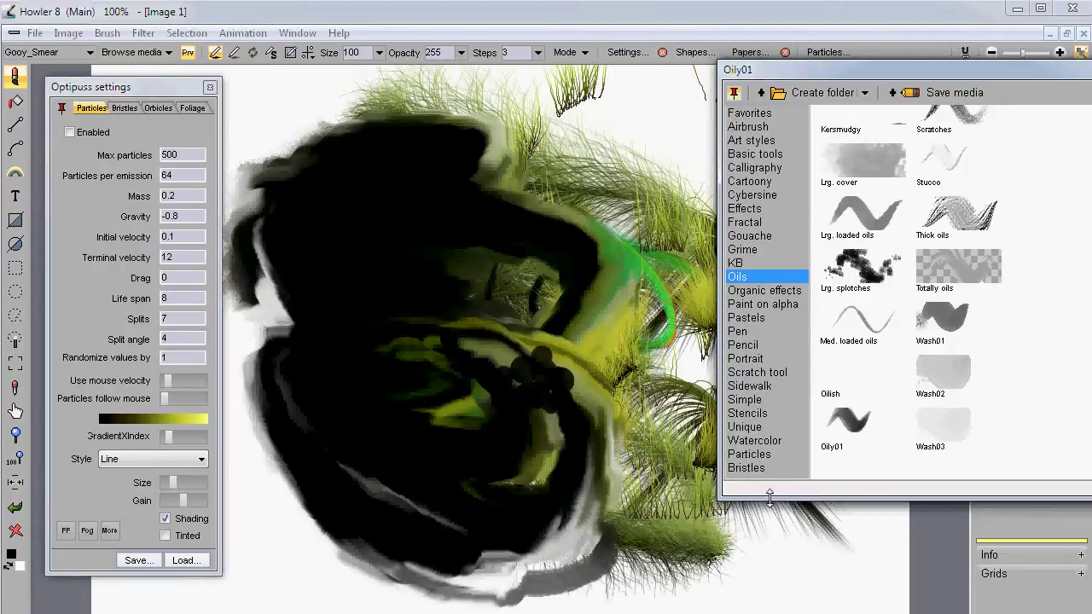
{"action": "left_click_drag", "start_coordinate": [768, 497], "coordinate": [768, 576]}
{"action": "left_click", "coordinate": [752, 467]}
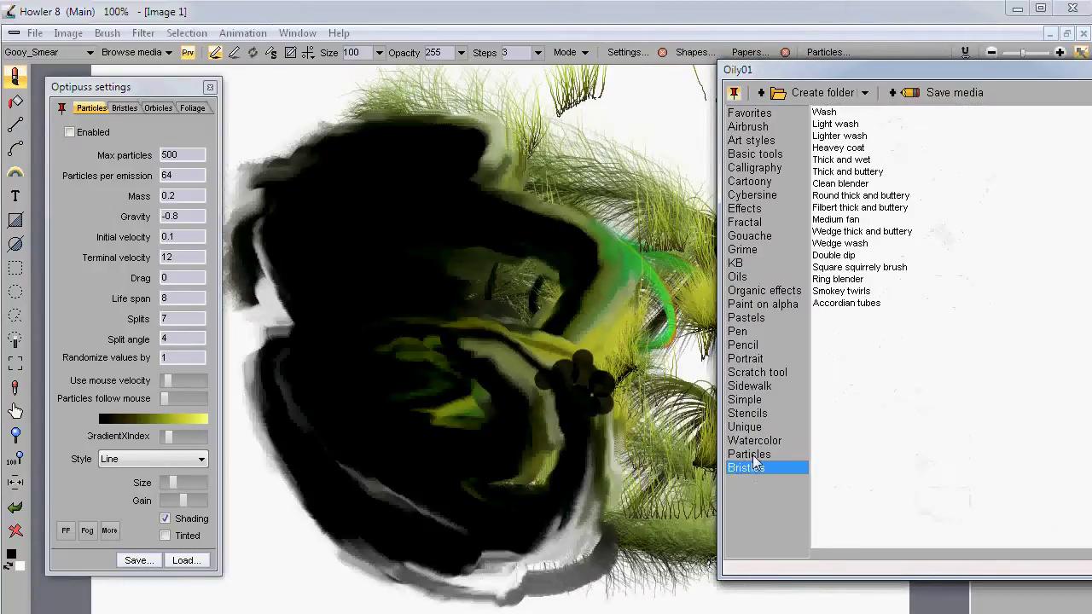
{"action": "left_click", "coordinate": [751, 454]}
{"action": "left_click", "coordinate": [749, 468]}
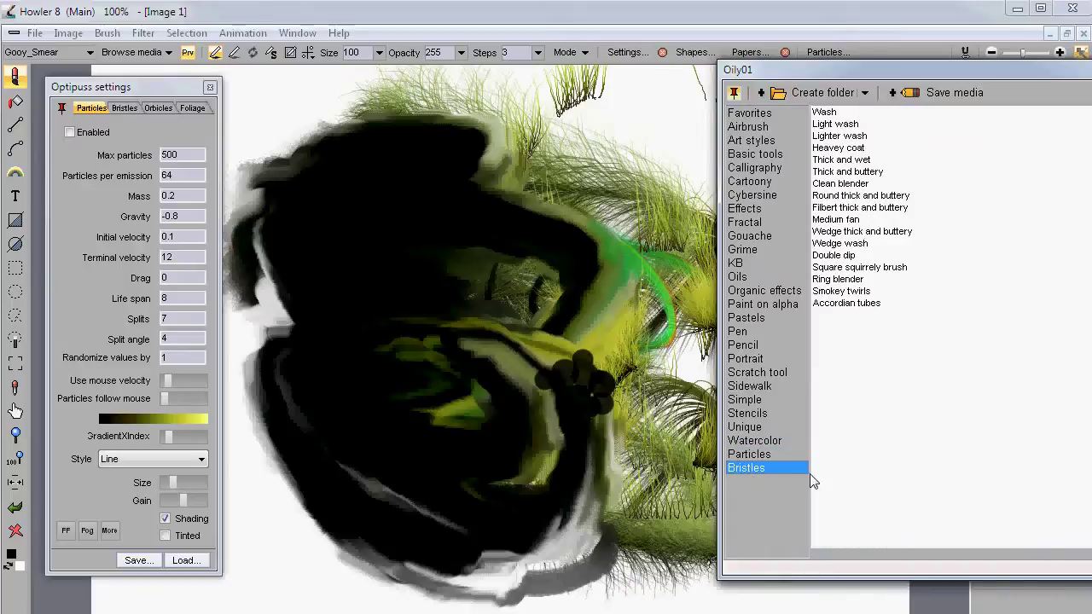
- Paint black smears with Square squirrely and grey twirls with Smokey twirls
{"action": "left_click", "coordinate": [858, 269]}
{"action": "mouse_move", "coordinate": [674, 153]}
{"action": "left_mouse_down"}
{"action": "mouse_move", "coordinate": [524, 295]}
{"action": "mouse_move", "coordinate": [304, 316]}
{"action": "mouse_move", "coordinate": [247, 342]}
{"action": "left_mouse_up"}
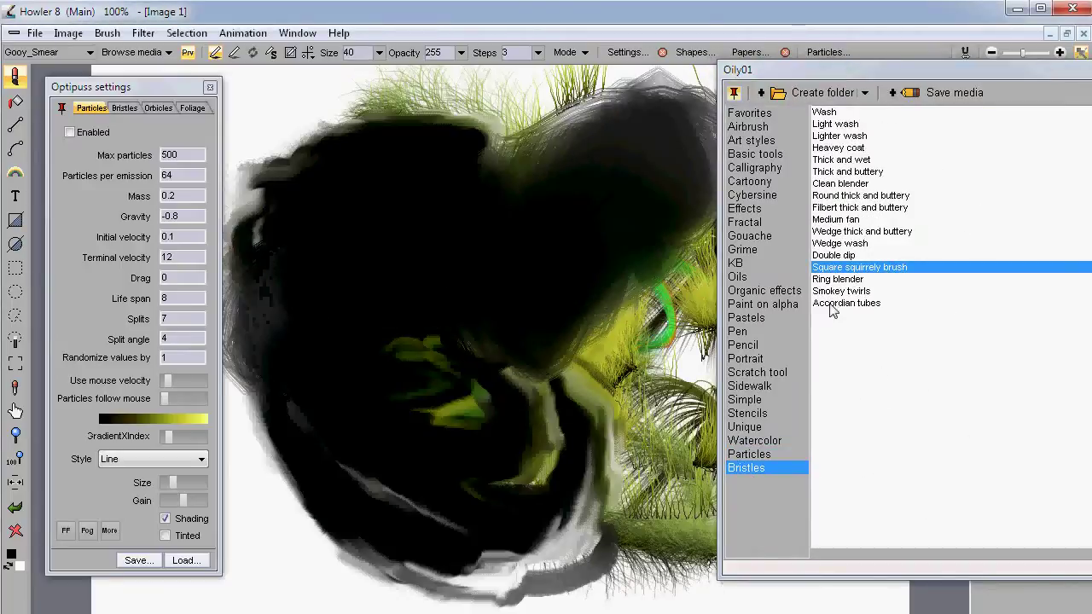
{"action": "left_click", "coordinate": [839, 291]}
{"action": "mouse_move", "coordinate": [517, 395]}
{"action": "left_mouse_down"}
{"action": "mouse_move", "coordinate": [674, 366]}
{"action": "mouse_move", "coordinate": [538, 435]}
{"action": "mouse_move", "coordinate": [649, 495]}
{"action": "left_mouse_up"}
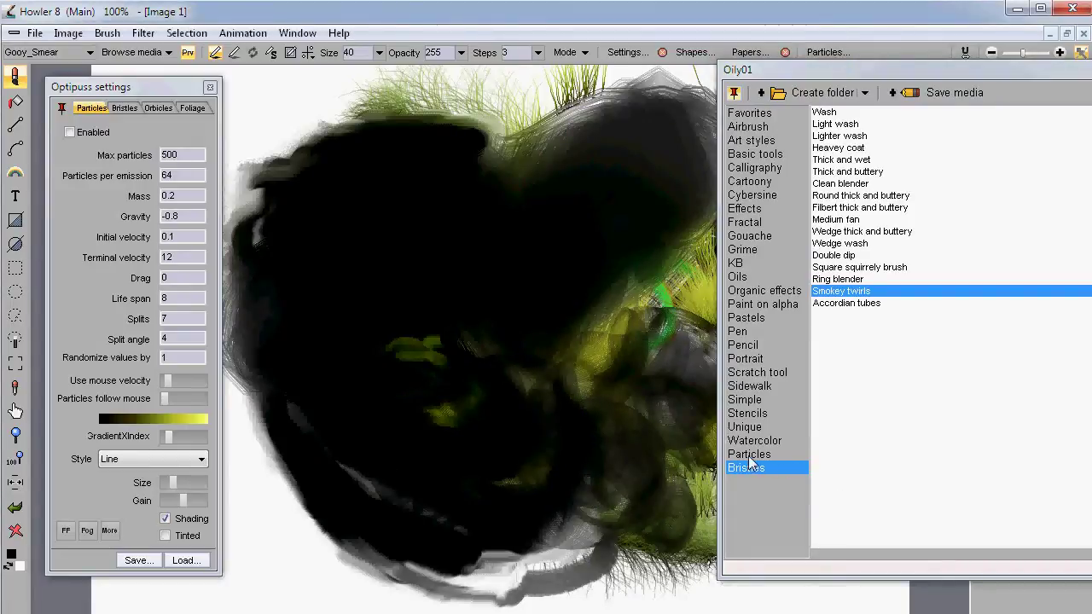
{"action": "left_click", "coordinate": [750, 454]}
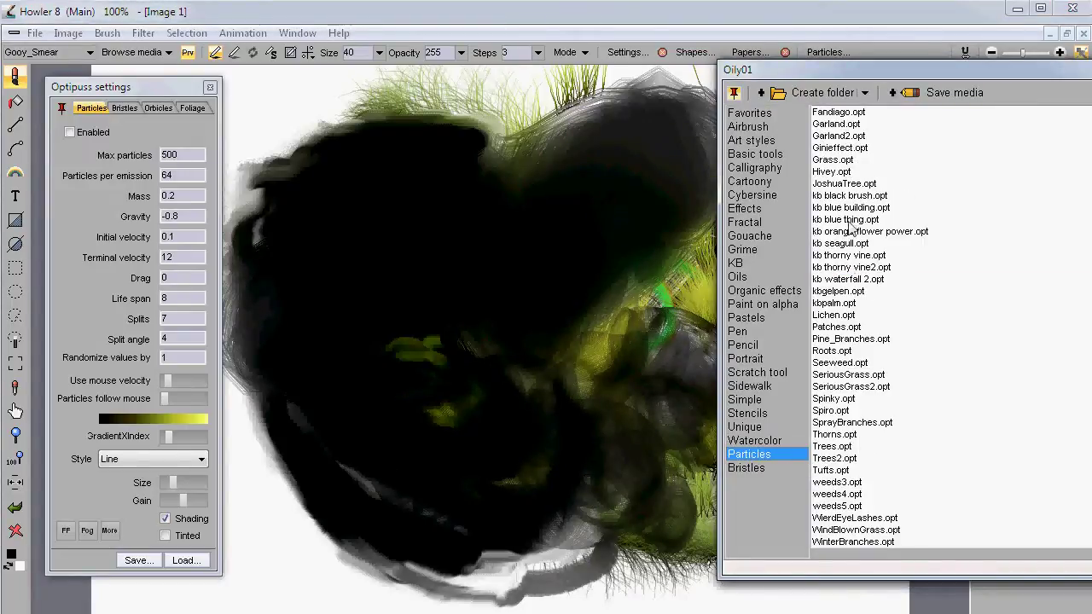
- Load the Patches.opt particle preset and detach the preset browser into a floating window
{"action": "left_click", "coordinate": [186, 561]}
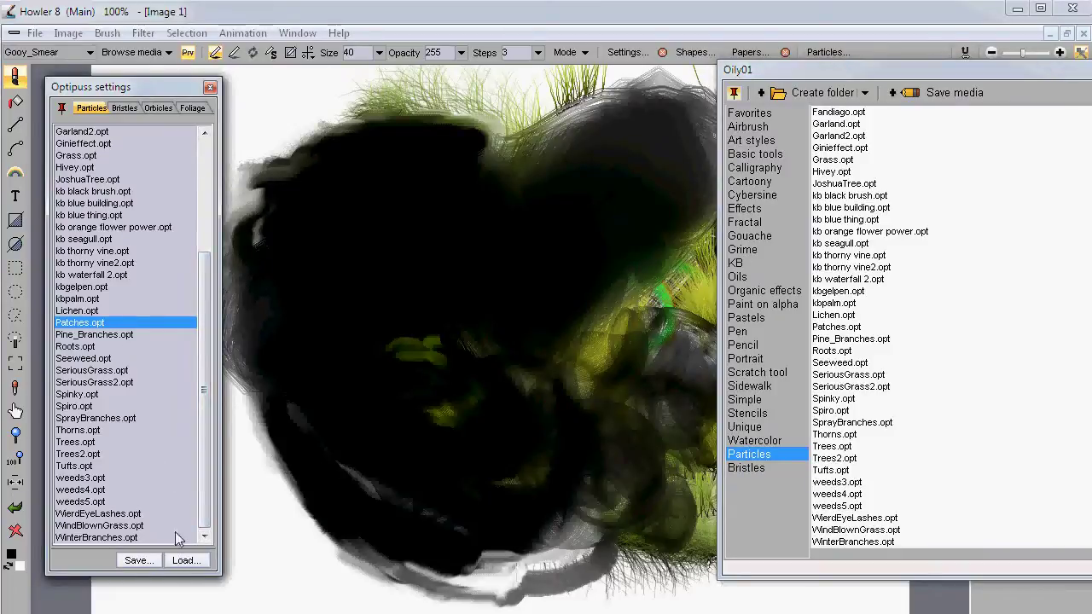
{"action": "left_click", "coordinate": [98, 512]}
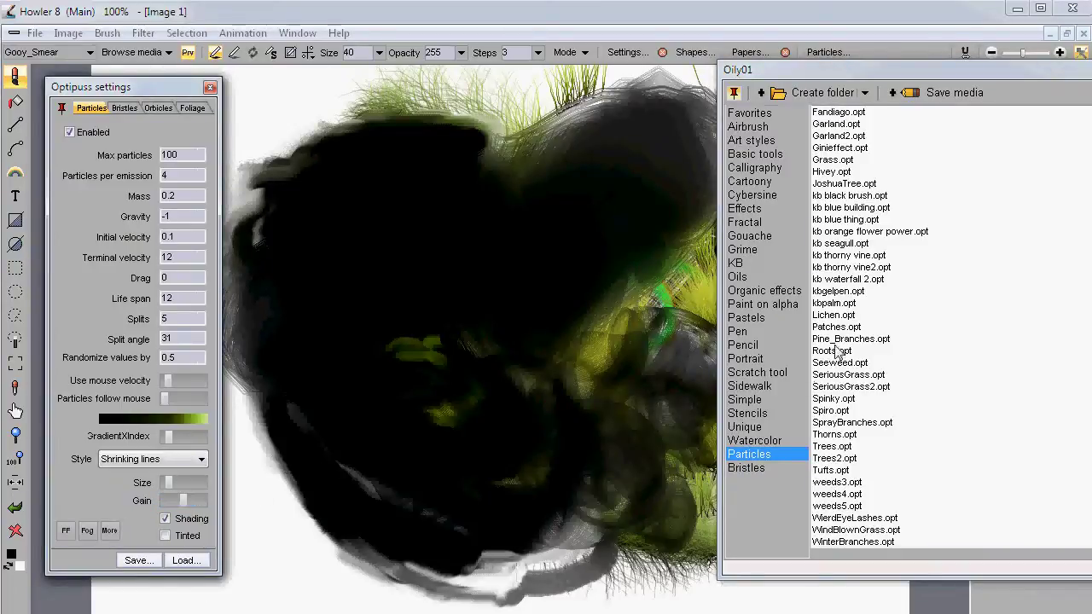
{"action": "left_click", "coordinate": [149, 53]}
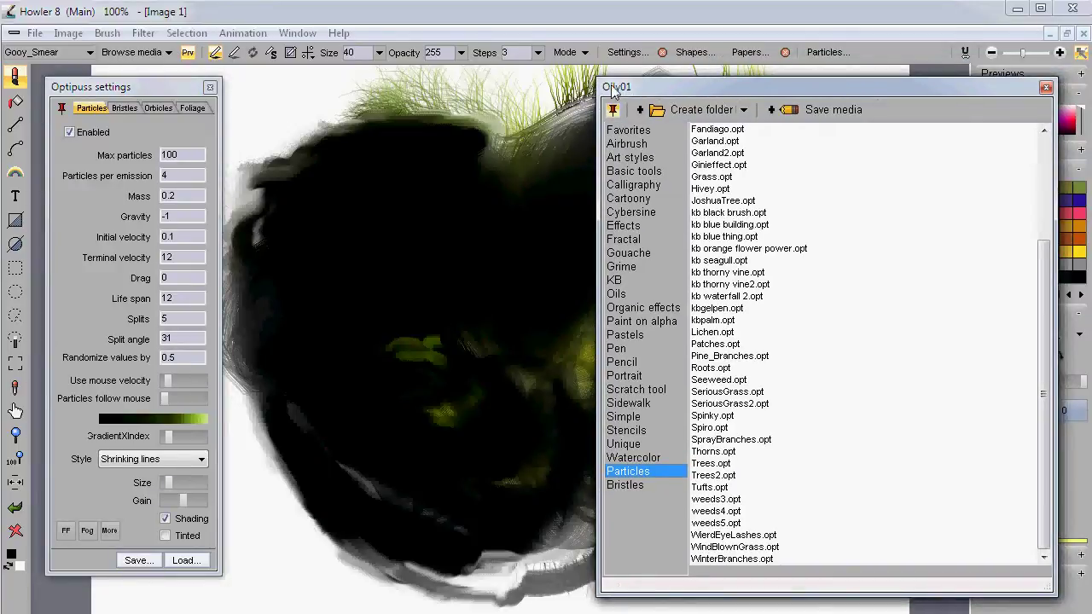
{"action": "left_click_drag", "start_coordinate": [611, 90], "coordinate": [628, 53]}
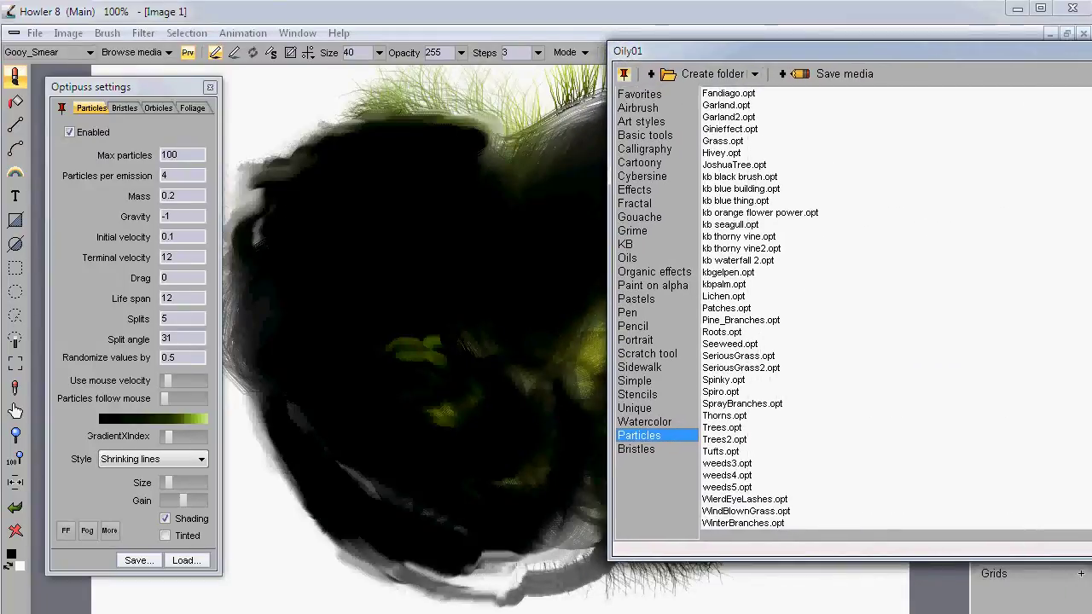
- Place the preset browser tall along the right edge and load WierdEyeLashes.opt
{"action": "left_click_drag", "start_coordinate": [1090, 324], "coordinate": [860, 325]}
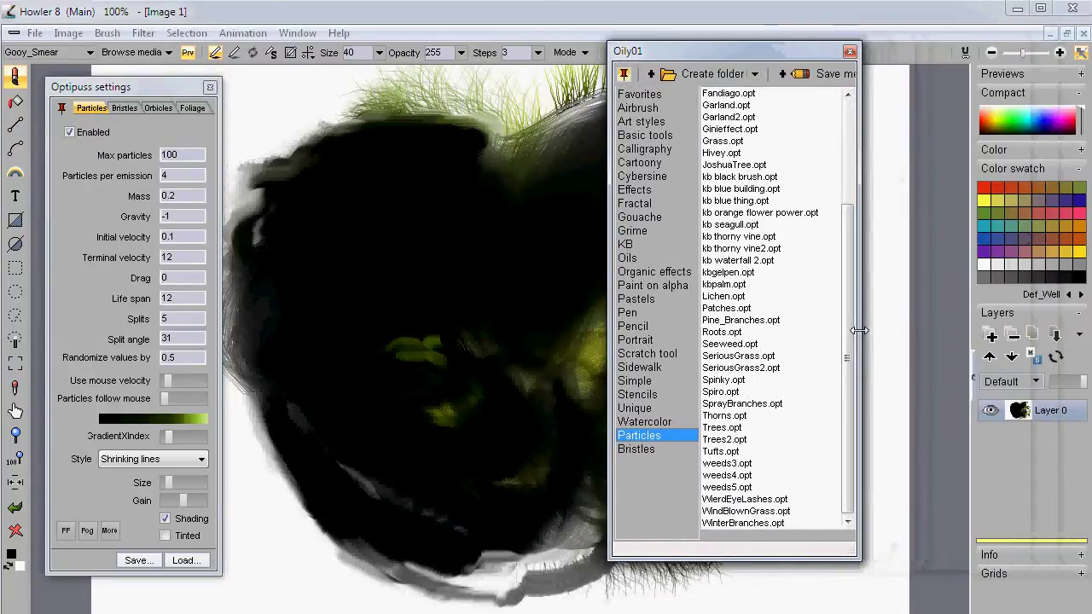
{"action": "left_click", "coordinate": [853, 119]}
{"action": "left_click_drag", "start_coordinate": [739, 50], "coordinate": [978, 22]}
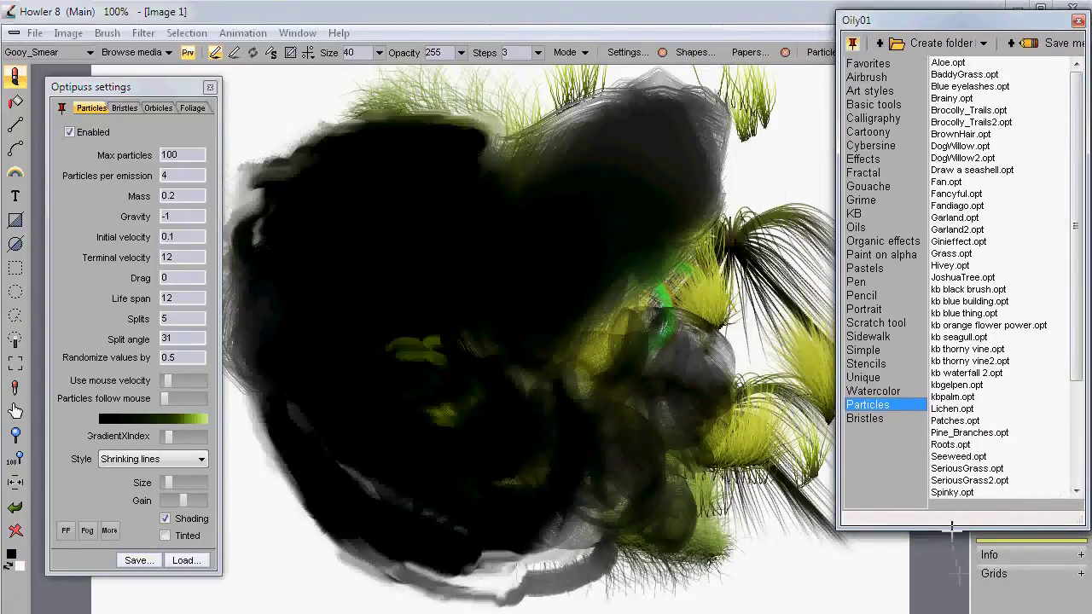
{"action": "left_click_drag", "start_coordinate": [952, 527], "coordinate": [952, 613]}
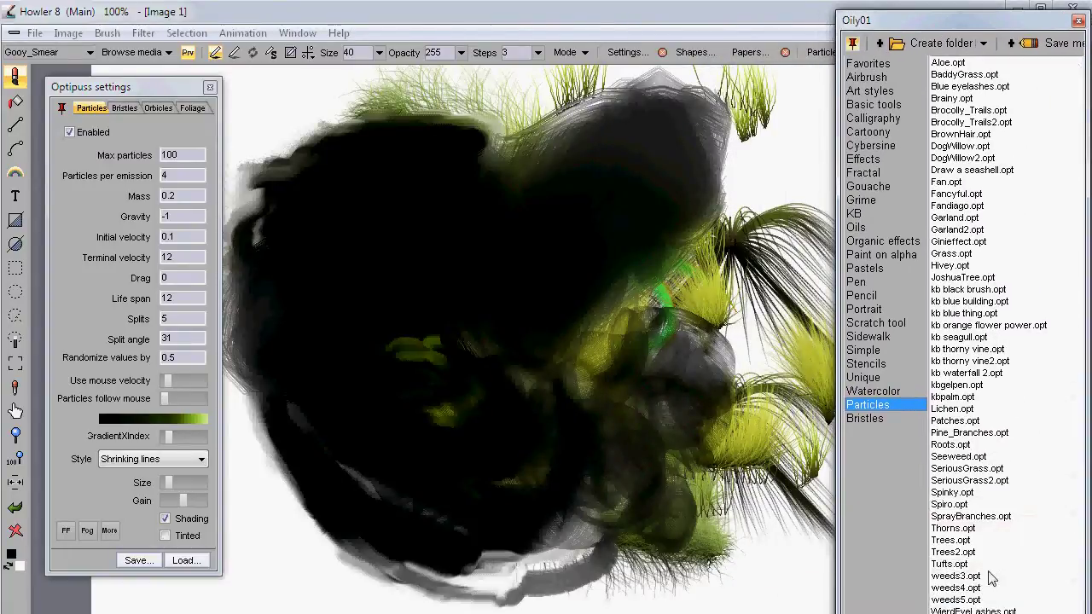
{"action": "left_click_drag", "start_coordinate": [927, 17], "coordinate": [927, 7]}
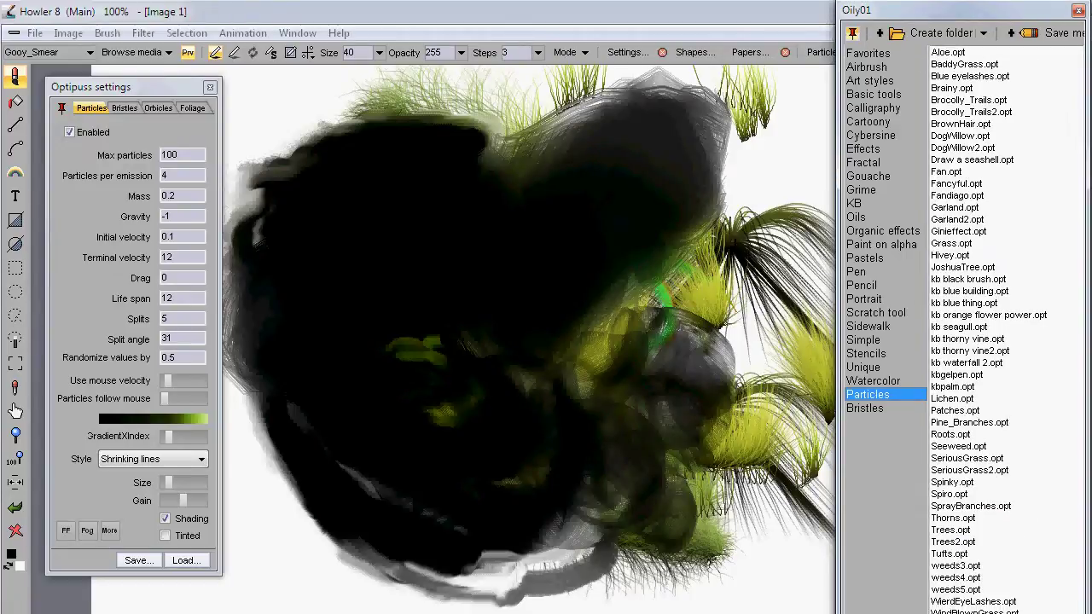
{"action": "left_click", "coordinate": [955, 602]}
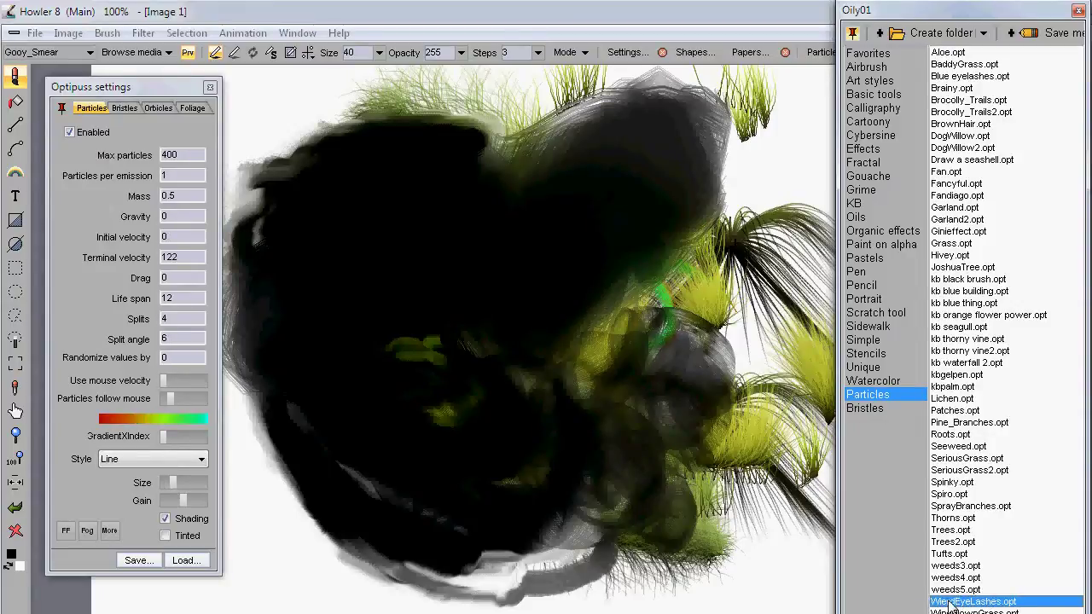
- Paint green looping eyelash strands, then move the Optipuss settings to the right side
{"action": "mouse_move", "coordinate": [650, 485]}
{"action": "left_mouse_down"}
{"action": "mouse_move", "coordinate": [463, 395]}
{"action": "mouse_move", "coordinate": [390, 170]}
{"action": "mouse_move", "coordinate": [541, 349]}
{"action": "mouse_move", "coordinate": [598, 461]}
{"action": "left_mouse_up"}
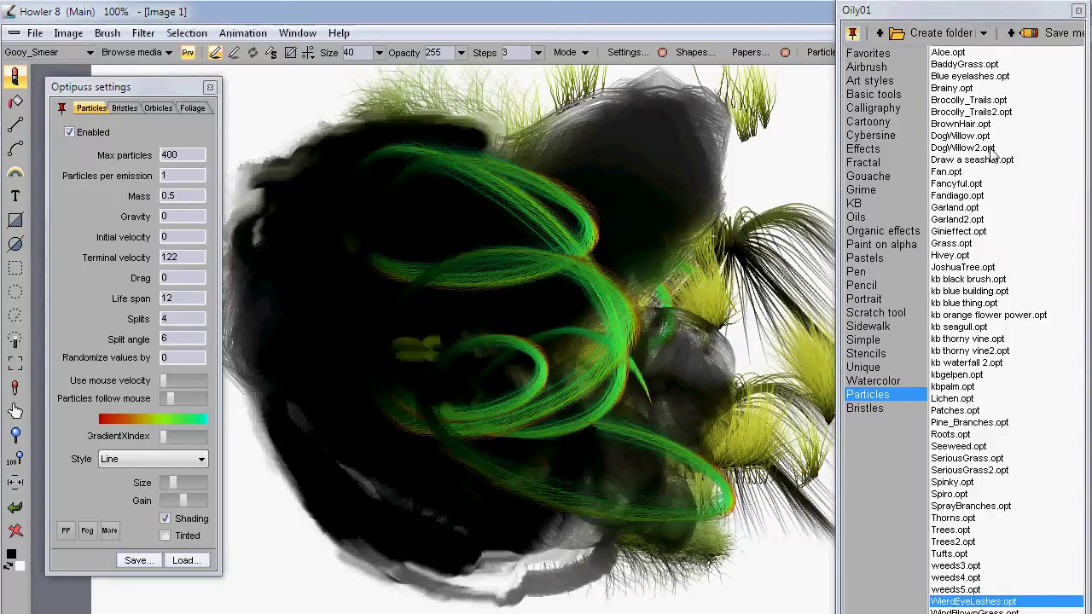
{"action": "left_click", "coordinate": [1078, 10]}
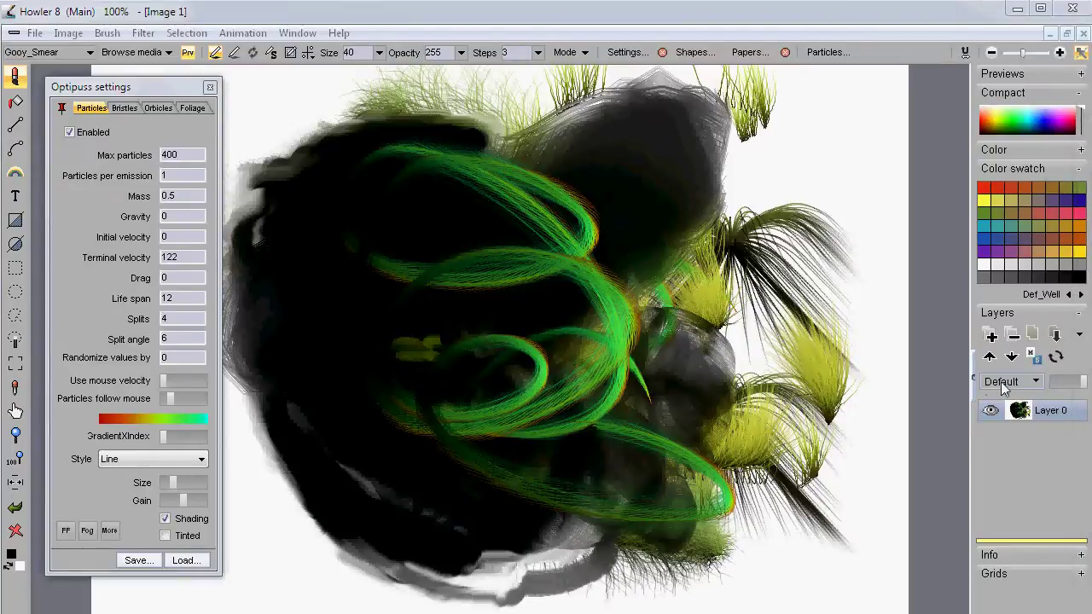
{"action": "left_click_drag", "start_coordinate": [108, 92], "coordinate": [959, 120]}
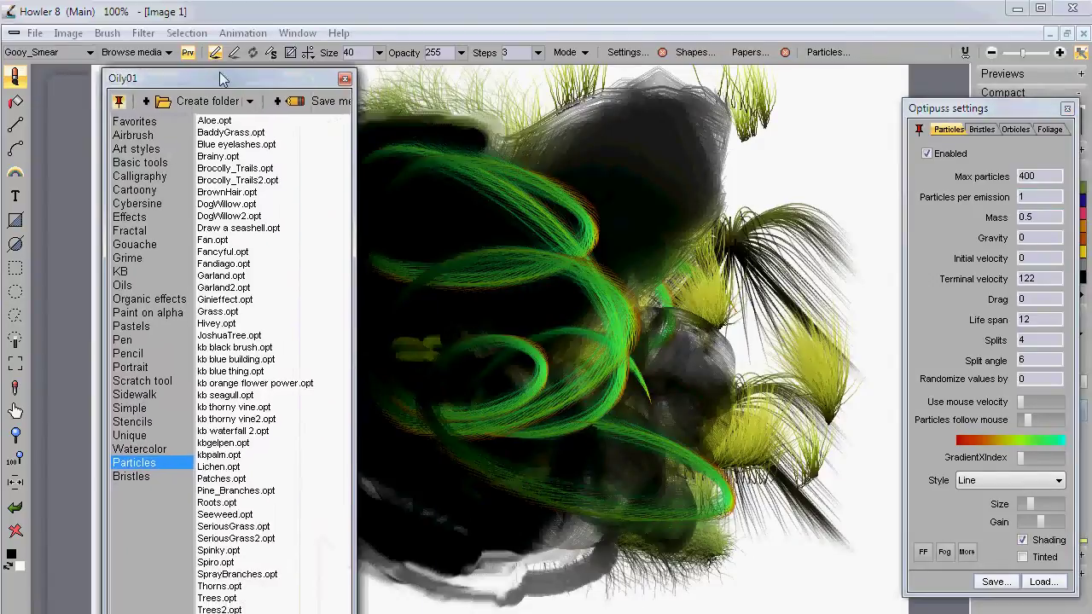
- Load the Brainy.opt preset, paint dark hair-like strokes on the right, and clear the canvas
{"action": "left_click_drag", "start_coordinate": [219, 73], "coordinate": [225, 61]}
{"action": "left_click", "coordinate": [223, 144]}
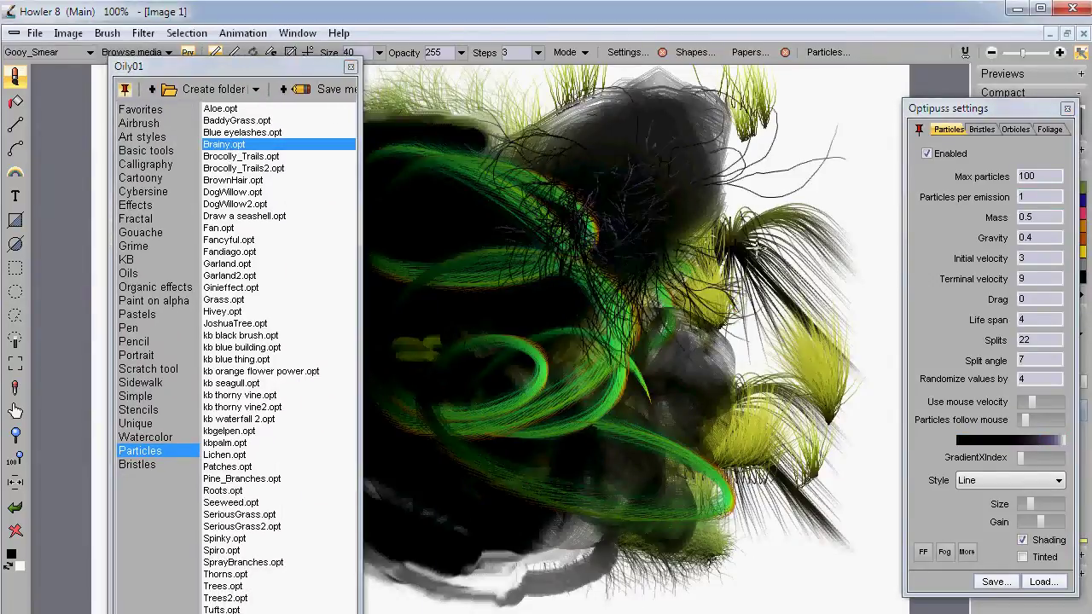
{"action": "mouse_move", "coordinate": [767, 196]}
{"action": "left_mouse_down"}
{"action": "mouse_move", "coordinate": [733, 341]}
{"action": "mouse_move", "coordinate": [682, 409]}
{"action": "left_mouse_up"}
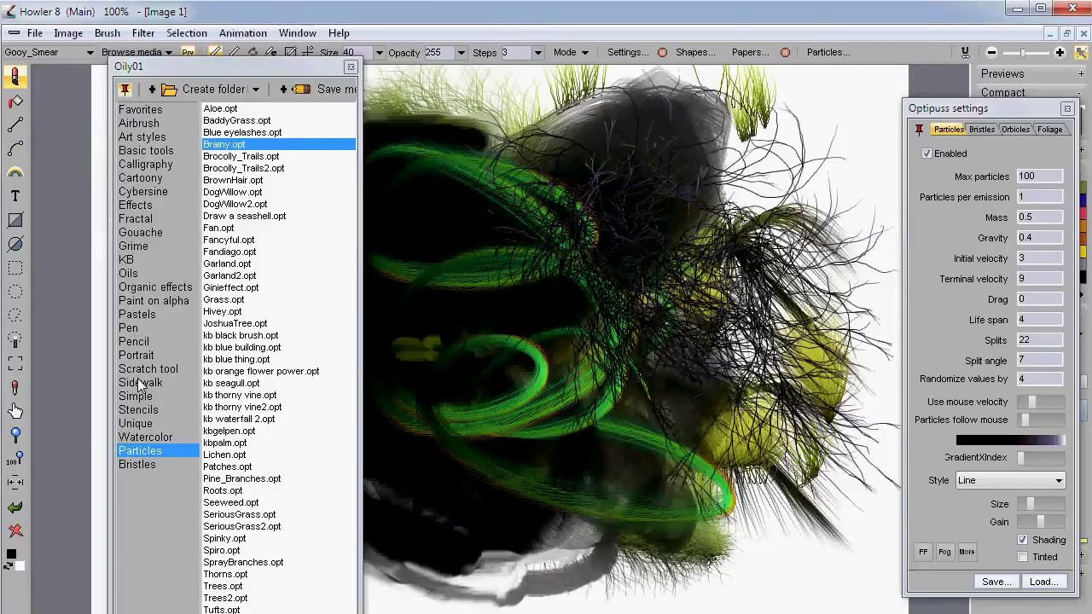
{"action": "left_click", "coordinate": [15, 532]}
- Test the Blue eyelashes preset with blue eyelash and loop strokes
{"action": "left_click", "coordinate": [242, 132]}
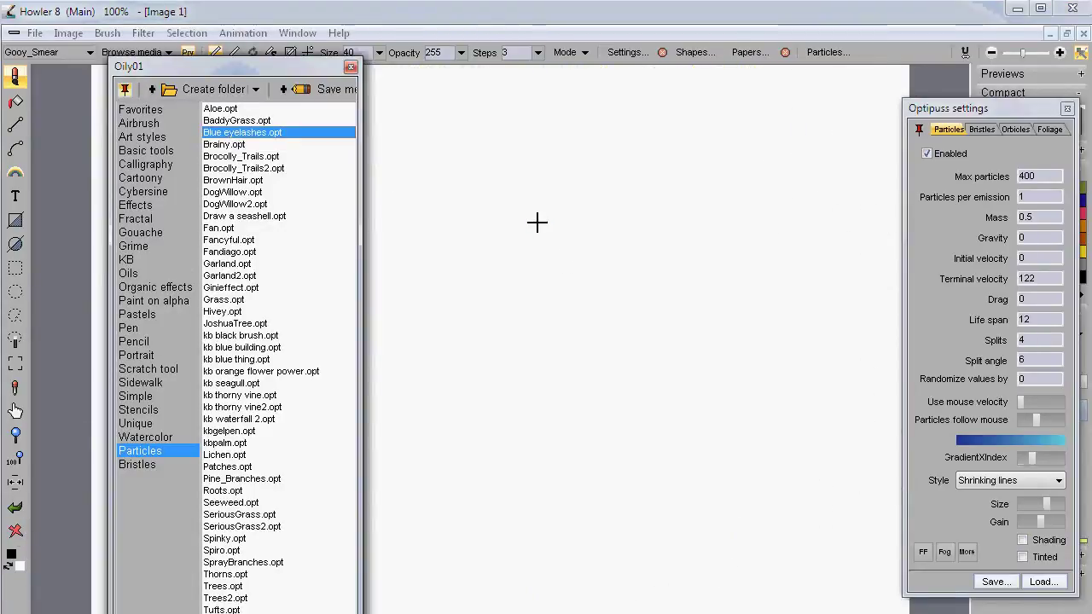
{"action": "mouse_move", "coordinate": [537, 223]}
{"action": "left_mouse_down"}
{"action": "mouse_move", "coordinate": [519, 305]}
{"action": "mouse_move", "coordinate": [542, 377]}
{"action": "left_mouse_up"}
{"action": "left_click", "coordinate": [156, 146]}
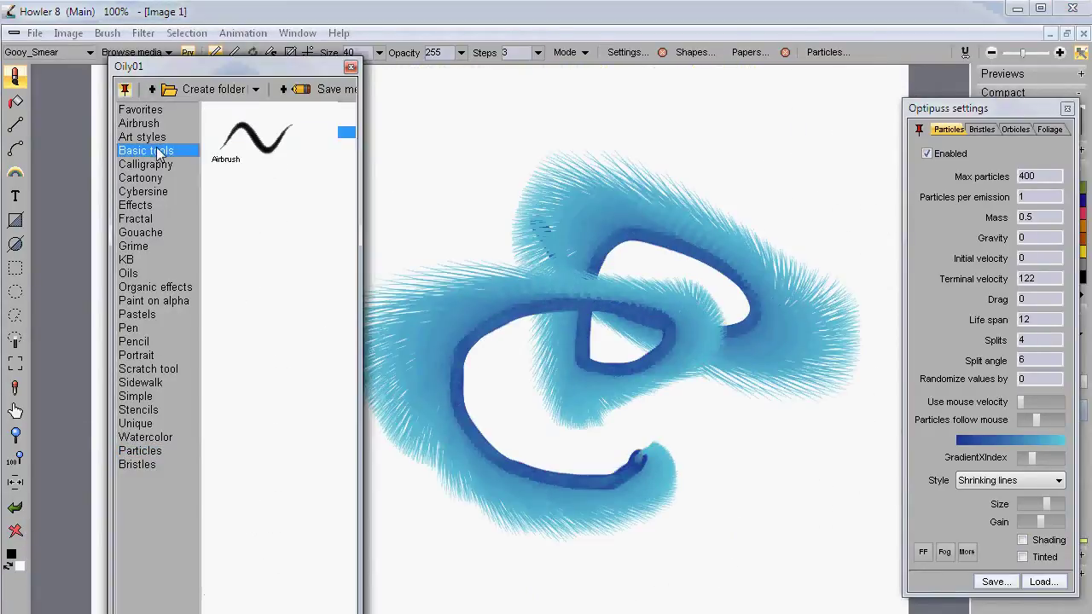
{"action": "mouse_move", "coordinate": [575, 187]}
{"action": "left_mouse_down"}
{"action": "mouse_move", "coordinate": [588, 198]}
{"action": "mouse_move", "coordinate": [509, 422]}
{"action": "mouse_move", "coordinate": [708, 499]}
{"action": "left_mouse_up"}
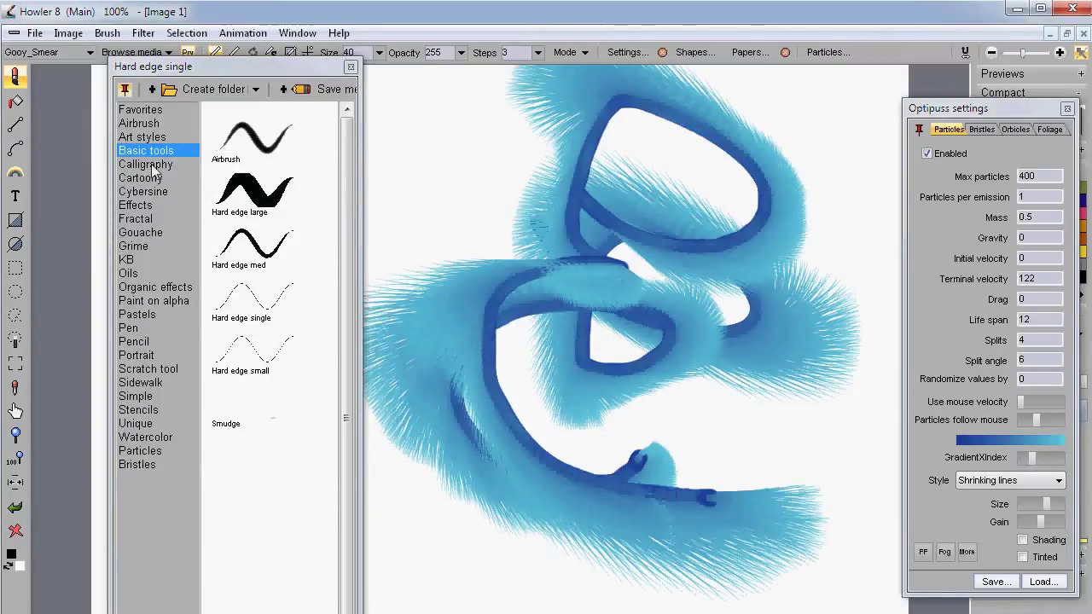
{"action": "left_click", "coordinate": [135, 463]}
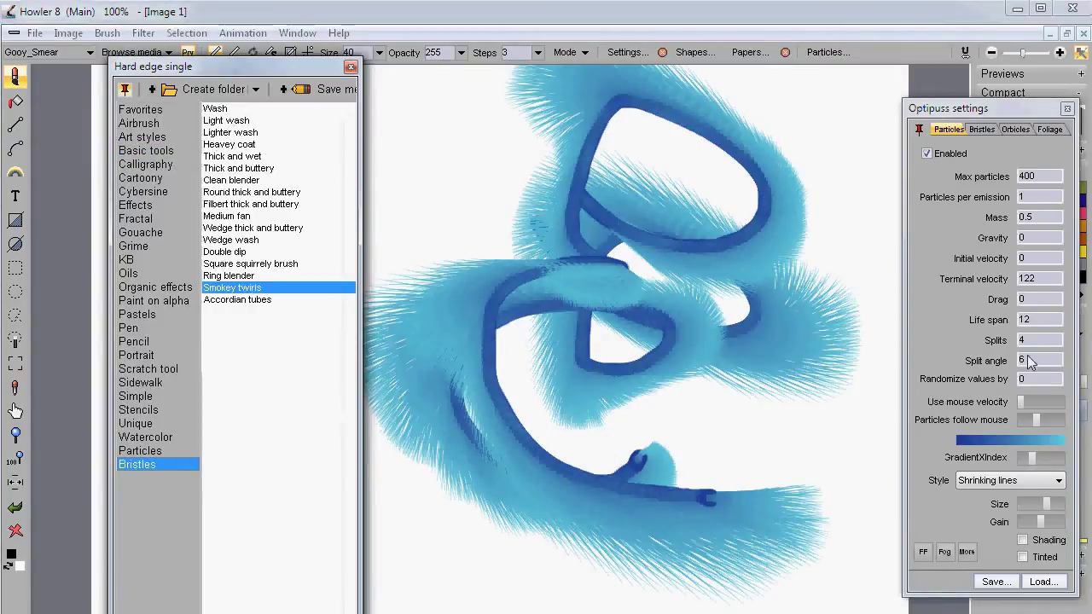
{"action": "left_click", "coordinate": [129, 452]}
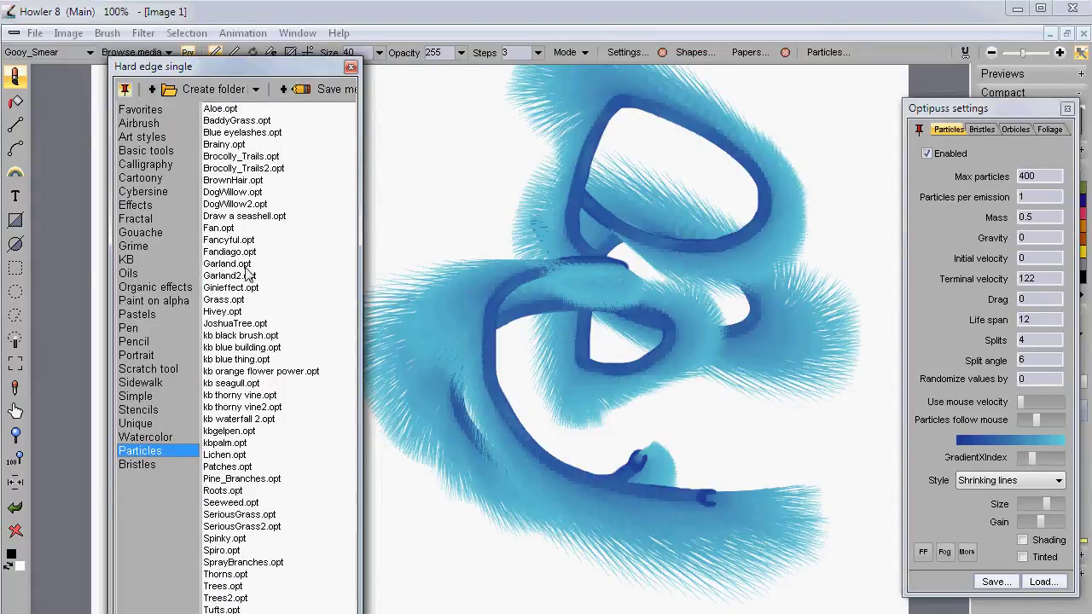
- Test strokes with the Ginieffect, Garland2, Hivey and Brocolly_Trails2 particle presets
{"action": "left_click", "coordinate": [231, 287]}
{"action": "left_click_drag", "start_coordinate": [517, 246], "coordinate": [597, 383]}
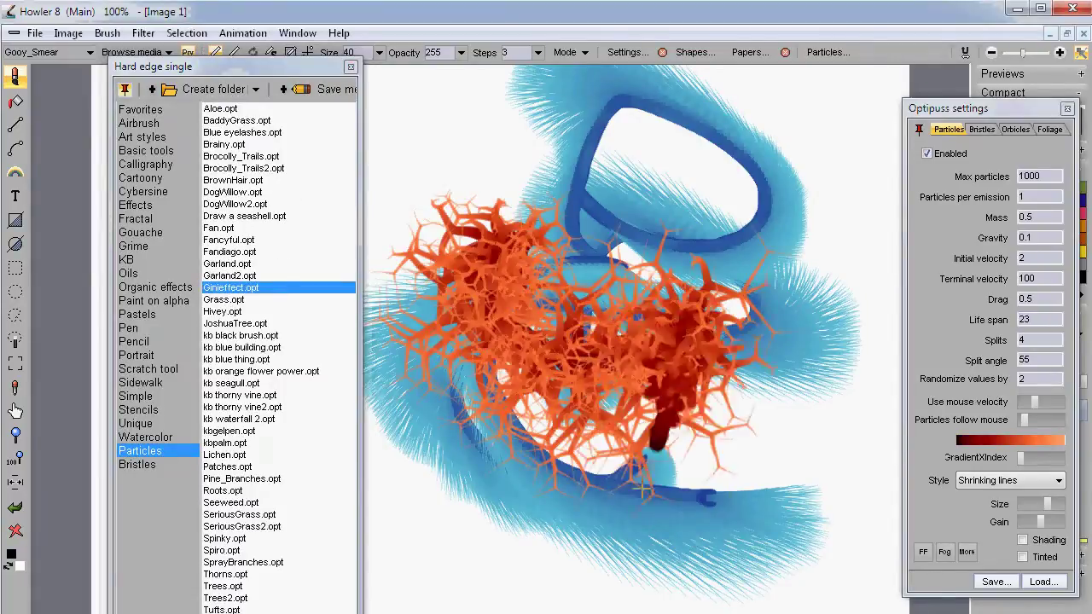
{"action": "left_click", "coordinate": [255, 275]}
{"action": "mouse_move", "coordinate": [536, 192]}
{"action": "left_mouse_down"}
{"action": "mouse_move", "coordinate": [773, 279]}
{"action": "mouse_move", "coordinate": [749, 514]}
{"action": "mouse_move", "coordinate": [521, 546]}
{"action": "left_mouse_up"}
{"action": "left_click", "coordinate": [223, 311]}
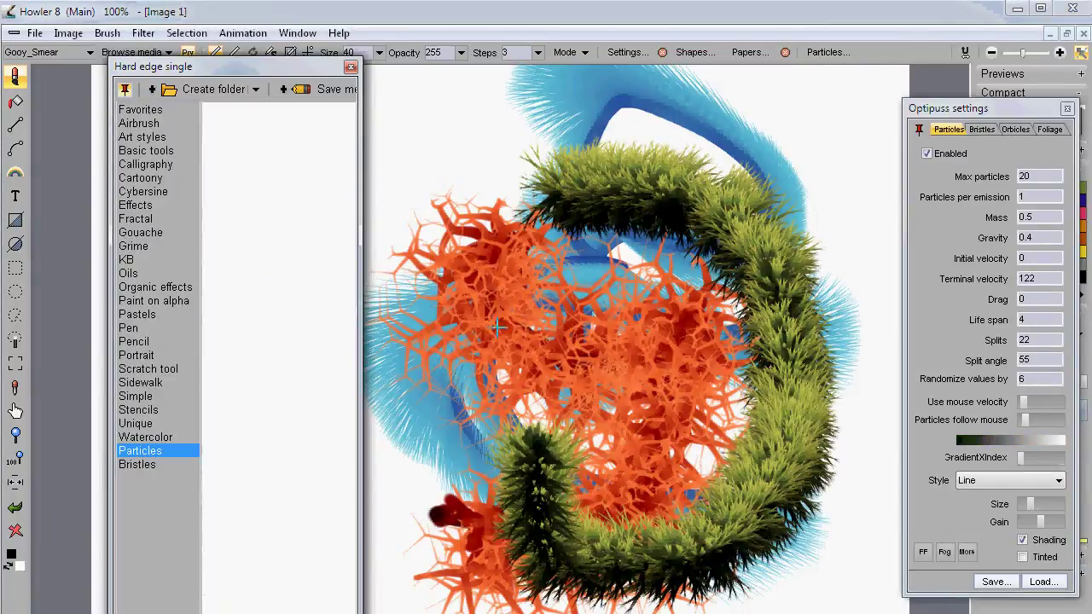
{"action": "mouse_move", "coordinate": [486, 290]}
{"action": "left_mouse_down"}
{"action": "mouse_move", "coordinate": [674, 362]}
{"action": "mouse_move", "coordinate": [589, 111]}
{"action": "mouse_move", "coordinate": [733, 290]}
{"action": "left_mouse_up"}
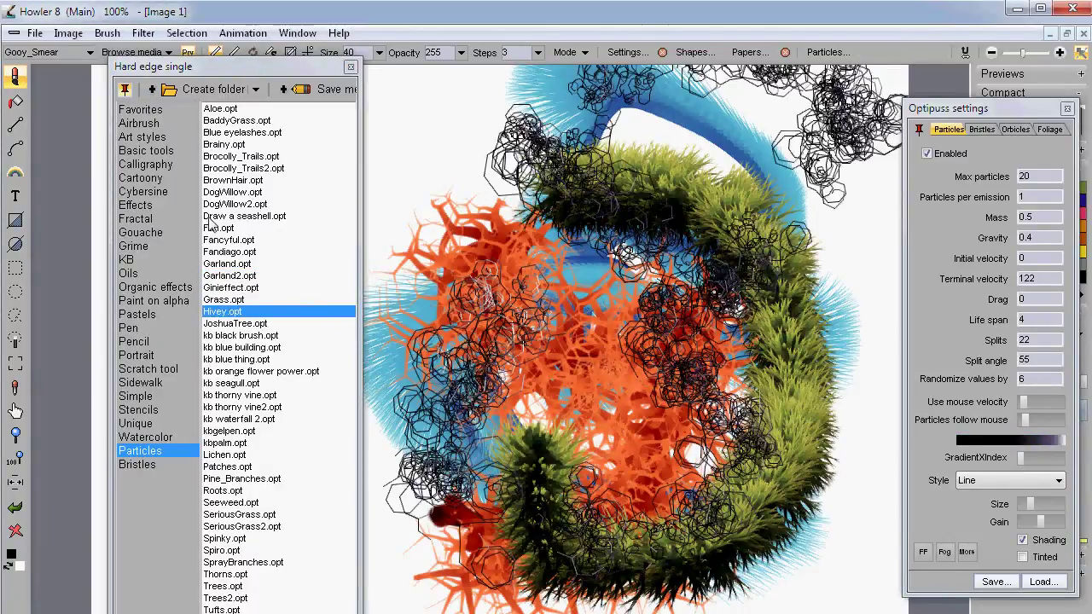
{"action": "left_click", "coordinate": [232, 168]}
{"action": "mouse_move", "coordinate": [853, 200]}
{"action": "left_mouse_down"}
{"action": "mouse_move", "coordinate": [841, 451]}
{"action": "mouse_move", "coordinate": [588, 512]}
{"action": "mouse_move", "coordinate": [520, 426]}
{"action": "left_mouse_up"}
- Dock the preset browser right, move settings left, and paint orange Ginieffect strokes on a cleared canvas
{"action": "left_click_drag", "start_coordinate": [193, 68], "coordinate": [1083, 58]}
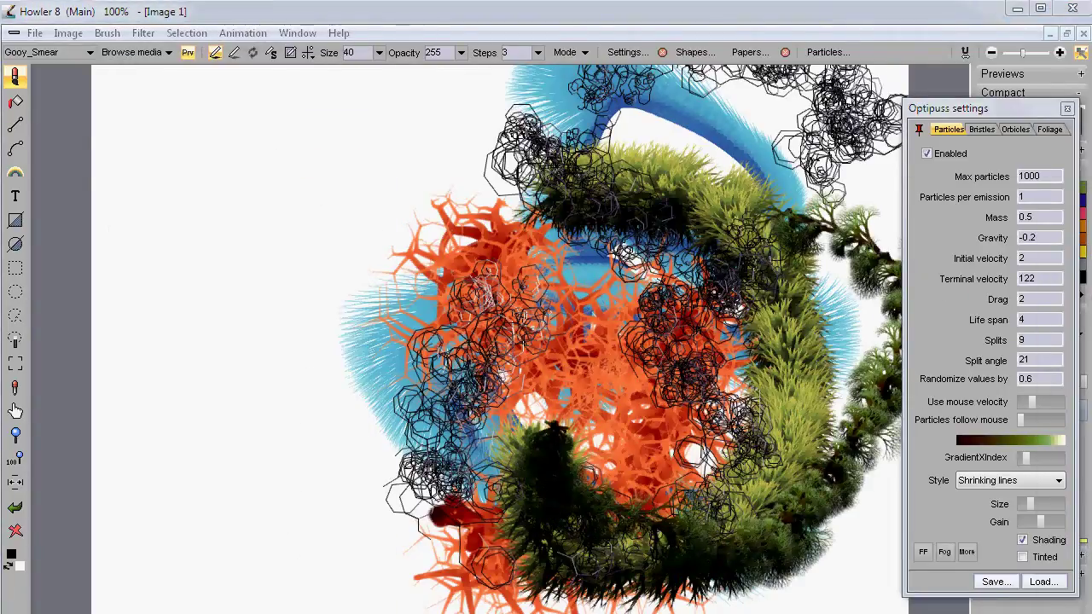
{"action": "left_click_drag", "start_coordinate": [1032, 106], "coordinate": [228, 101]}
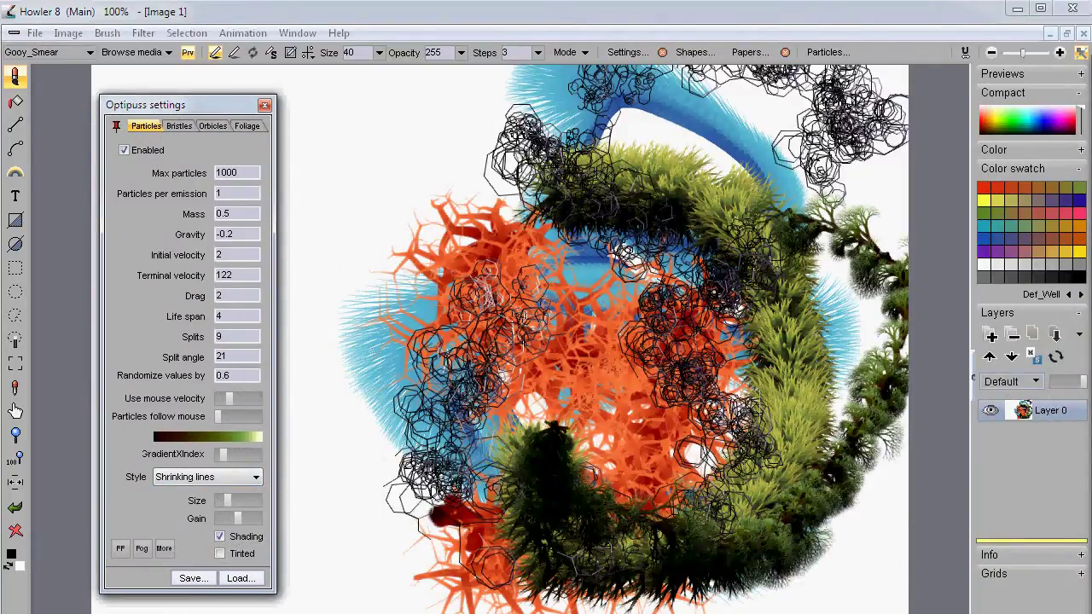
{"action": "mouse_move", "coordinate": [327, 163]}
{"action": "left_mouse_down"}
{"action": "mouse_move", "coordinate": [460, 303]}
{"action": "mouse_move", "coordinate": [696, 401]}
{"action": "left_mouse_up"}
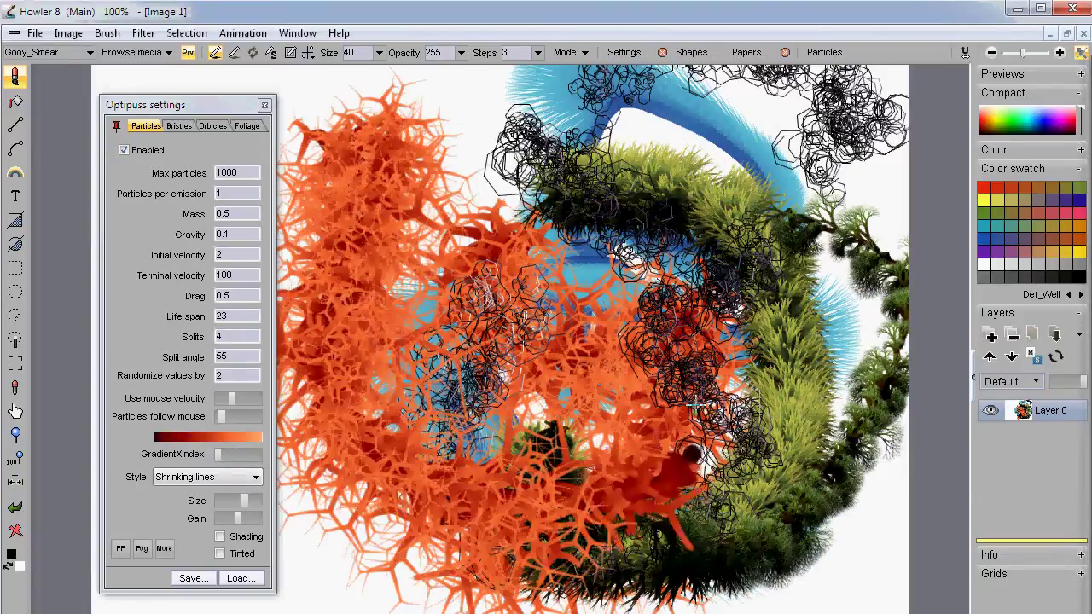
{"action": "left_click", "coordinate": [16, 530]}
{"action": "mouse_move", "coordinate": [315, 193]}
{"action": "left_mouse_down"}
{"action": "mouse_move", "coordinate": [371, 153]}
{"action": "mouse_move", "coordinate": [496, 130]}
{"action": "mouse_move", "coordinate": [654, 153]}
{"action": "mouse_move", "coordinate": [792, 260]}
{"action": "mouse_move", "coordinate": [681, 323]}
{"action": "mouse_move", "coordinate": [436, 323]}
{"action": "mouse_move", "coordinate": [343, 368]}
{"action": "mouse_move", "coordinate": [394, 458]}
{"action": "mouse_move", "coordinate": [721, 509]}
{"action": "mouse_move", "coordinate": [899, 408]}
{"action": "mouse_move", "coordinate": [750, 233]}
{"action": "mouse_move", "coordinate": [396, 253]}
{"action": "mouse_move", "coordinate": [360, 365]}
{"action": "mouse_move", "coordinate": [717, 453]}
{"action": "mouse_move", "coordinate": [811, 279]}
{"action": "mouse_move", "coordinate": [466, 383]}
{"action": "mouse_move", "coordinate": [747, 522]}
{"action": "mouse_move", "coordinate": [844, 402]}
{"action": "mouse_move", "coordinate": [470, 159]}
{"action": "mouse_move", "coordinate": [806, 150]}
{"action": "mouse_move", "coordinate": [555, 296]}
{"action": "mouse_move", "coordinate": [461, 511]}
{"action": "mouse_move", "coordinate": [807, 480]}
{"action": "mouse_move", "coordinate": [719, 524]}
{"action": "mouse_move", "coordinate": [551, 497]}
{"action": "mouse_move", "coordinate": [738, 348]}
{"action": "mouse_move", "coordinate": [535, 237]}
{"action": "mouse_move", "coordinate": [518, 406]}
{"action": "mouse_move", "coordinate": [477, 418]}
{"action": "left_mouse_up"}
- Clear the canvas, open the Extra particle options, and paint orange test strokes
{"action": "left_click", "coordinate": [17, 531]}
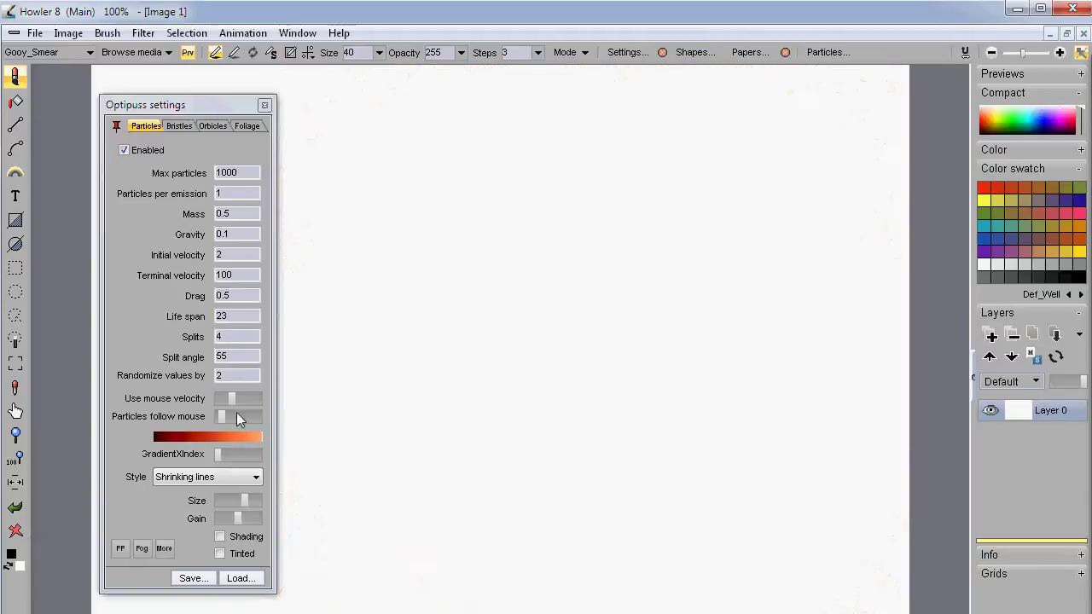
{"action": "left_click", "coordinate": [162, 548]}
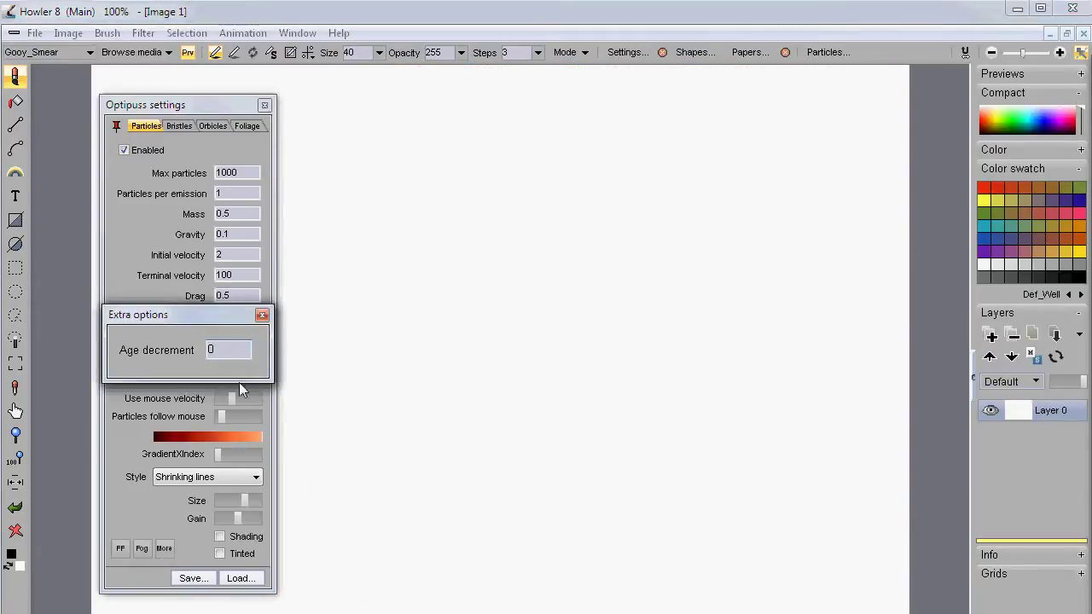
{"action": "left_click_drag", "start_coordinate": [179, 310], "coordinate": [395, 158]}
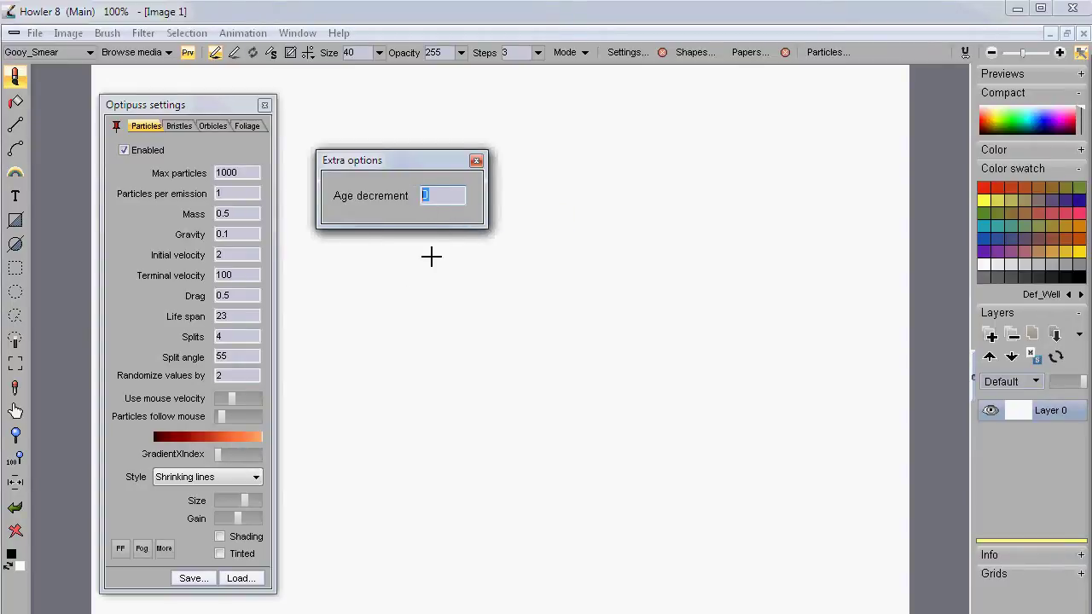
{"action": "mouse_move", "coordinate": [360, 492]}
{"action": "left_mouse_down"}
{"action": "mouse_move", "coordinate": [366, 439]}
{"action": "mouse_move", "coordinate": [437, 375]}
{"action": "mouse_move", "coordinate": [543, 341]}
{"action": "mouse_move", "coordinate": [662, 277]}
{"action": "mouse_move", "coordinate": [731, 165]}
{"action": "left_mouse_up"}
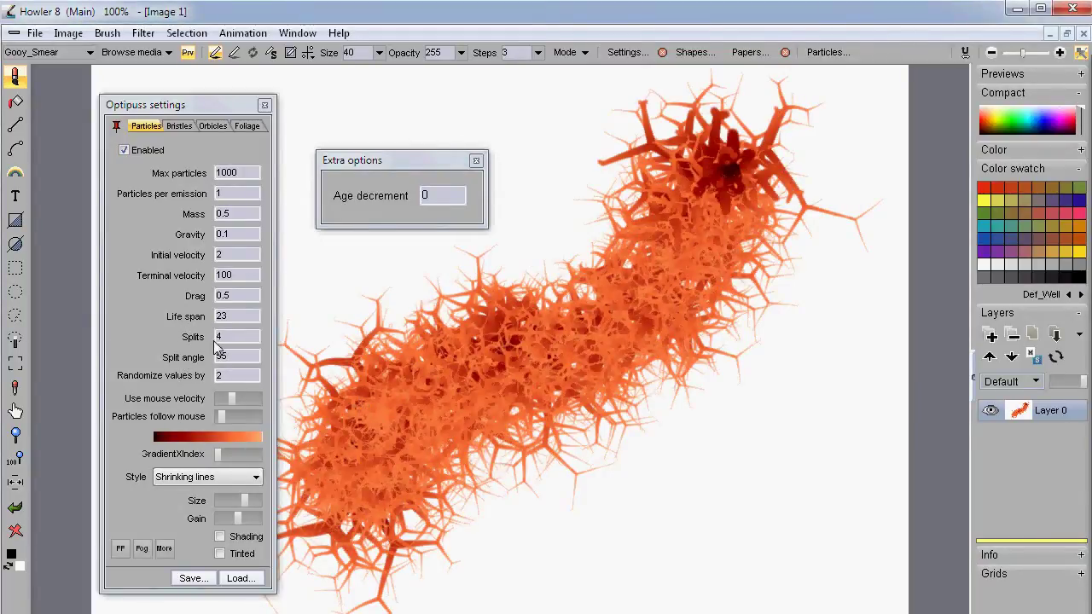
{"action": "mouse_move", "coordinate": [509, 529]}
{"action": "left_mouse_down"}
{"action": "mouse_move", "coordinate": [631, 441]}
{"action": "mouse_move", "coordinate": [725, 290]}
{"action": "left_mouse_up"}
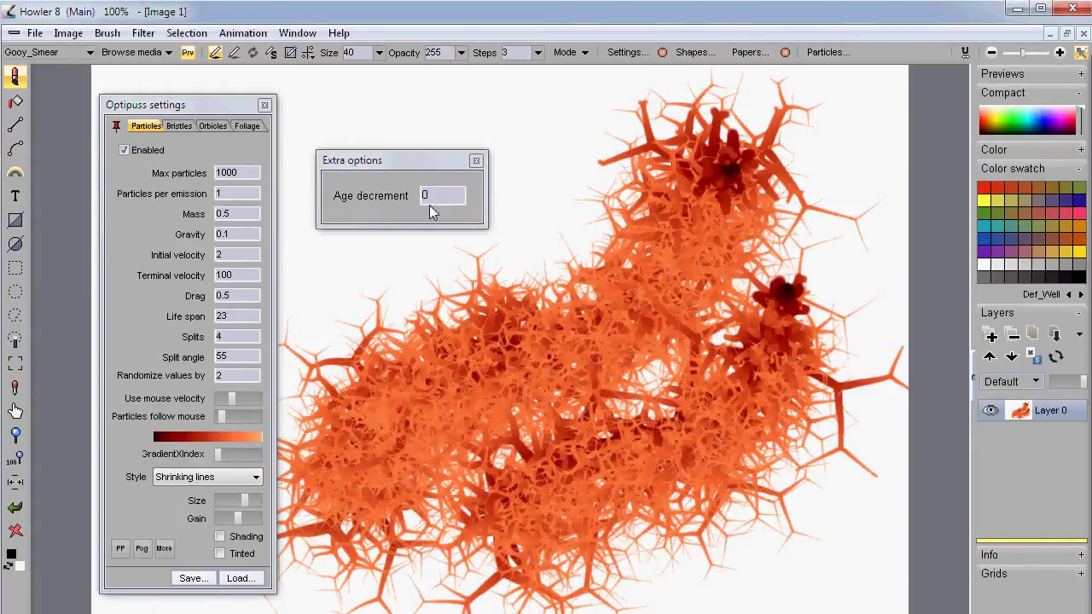
- Set Age decrement to 1, repaint looping spiky orange strokes, and load the Roots preset
{"action": "left_click_drag", "start_coordinate": [429, 209], "coordinate": [349, 231]}
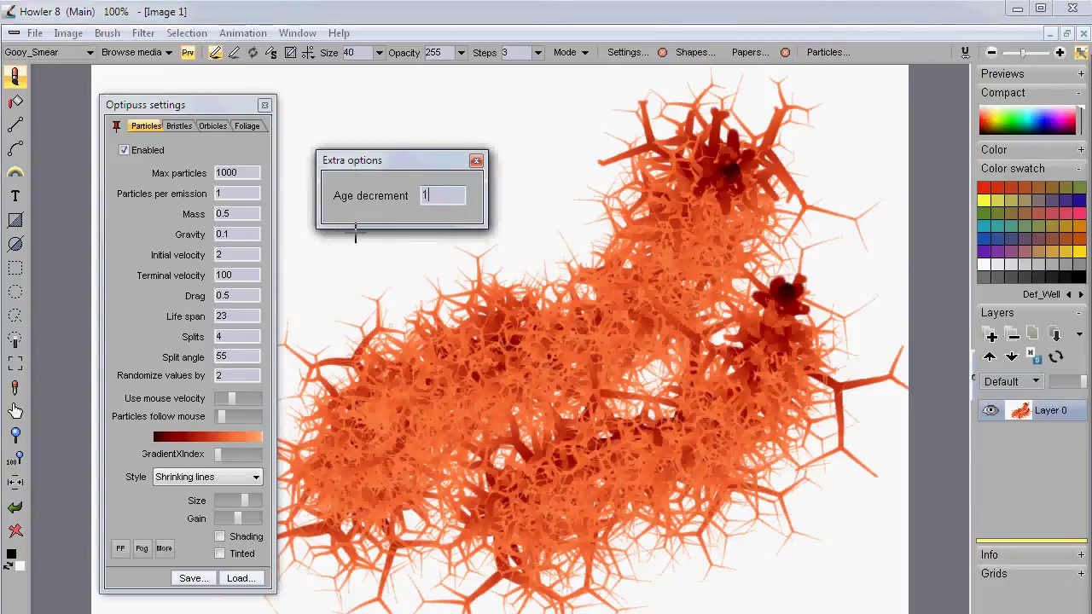
{"action": "left_click", "coordinate": [16, 530]}
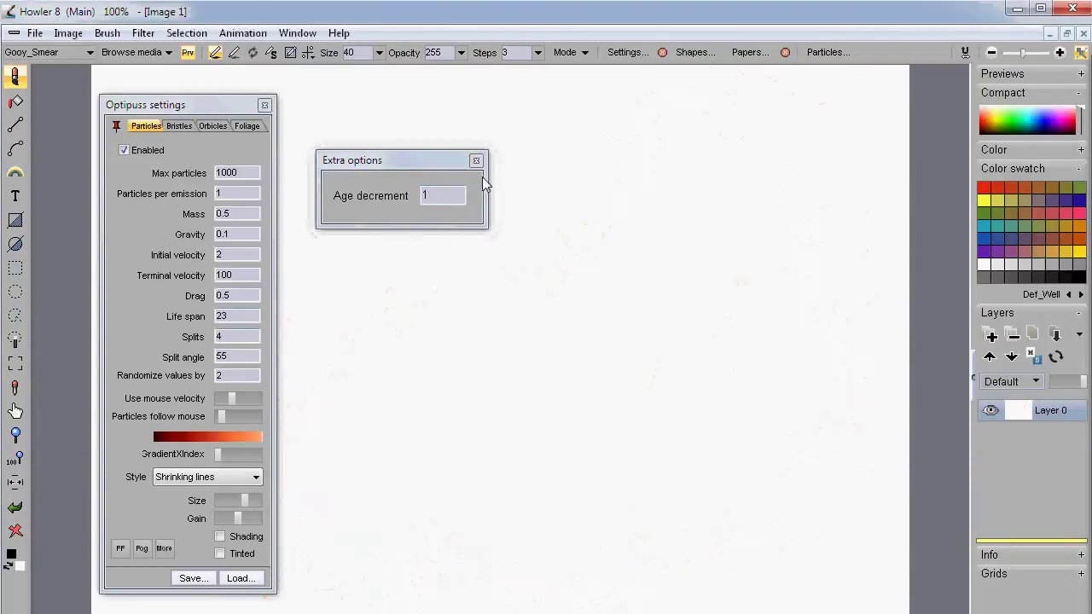
{"action": "mouse_move", "coordinate": [794, 122]}
{"action": "left_mouse_down"}
{"action": "mouse_move", "coordinate": [740, 154]}
{"action": "mouse_move", "coordinate": [691, 319]}
{"action": "mouse_move", "coordinate": [649, 379]}
{"action": "mouse_move", "coordinate": [375, 509]}
{"action": "mouse_move", "coordinate": [282, 591]}
{"action": "mouse_move", "coordinate": [429, 301]}
{"action": "left_mouse_up"}
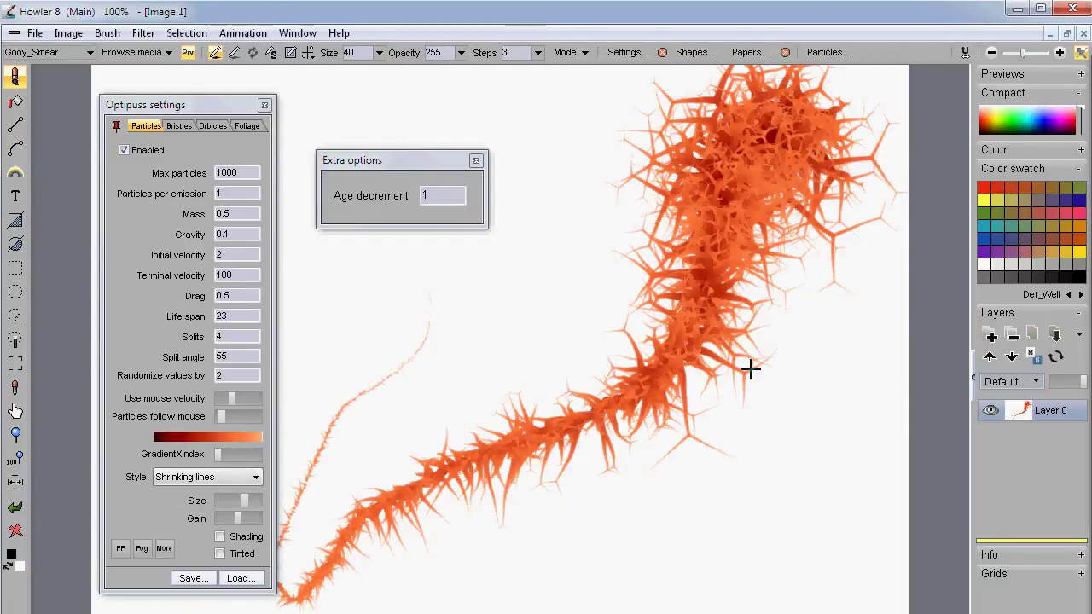
{"action": "mouse_move", "coordinate": [544, 180]}
{"action": "left_mouse_down"}
{"action": "mouse_move", "coordinate": [543, 283]}
{"action": "mouse_move", "coordinate": [424, 474]}
{"action": "mouse_move", "coordinate": [593, 590]}
{"action": "mouse_move", "coordinate": [844, 479]}
{"action": "mouse_move", "coordinate": [680, 458]}
{"action": "mouse_move", "coordinate": [807, 471]}
{"action": "mouse_move", "coordinate": [751, 359]}
{"action": "mouse_move", "coordinate": [768, 405]}
{"action": "mouse_move", "coordinate": [890, 349]}
{"action": "left_mouse_up"}
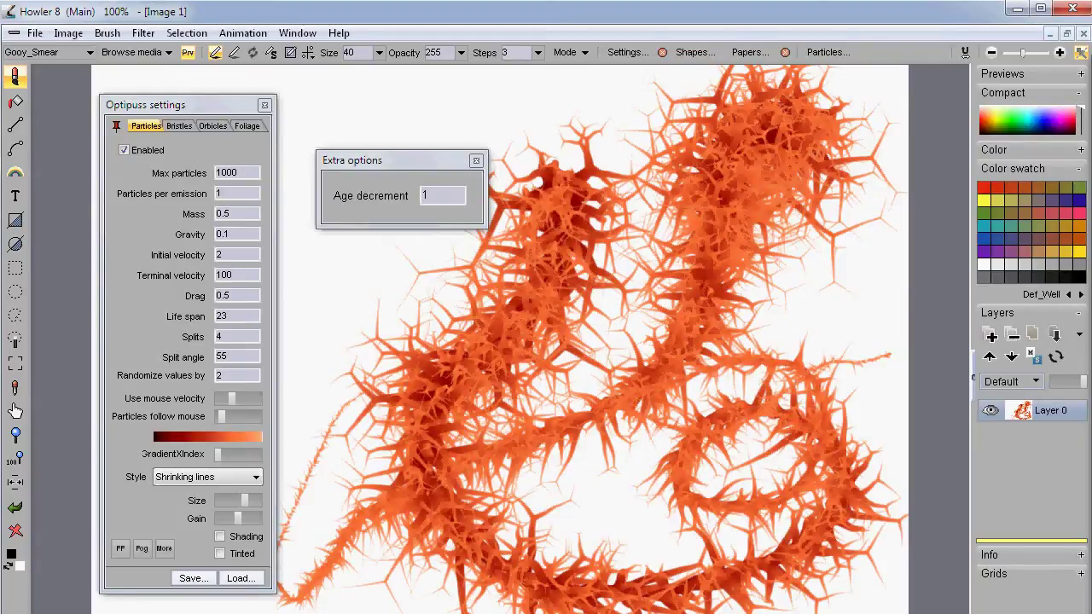
{"action": "mouse_move", "coordinate": [1087, 349]}
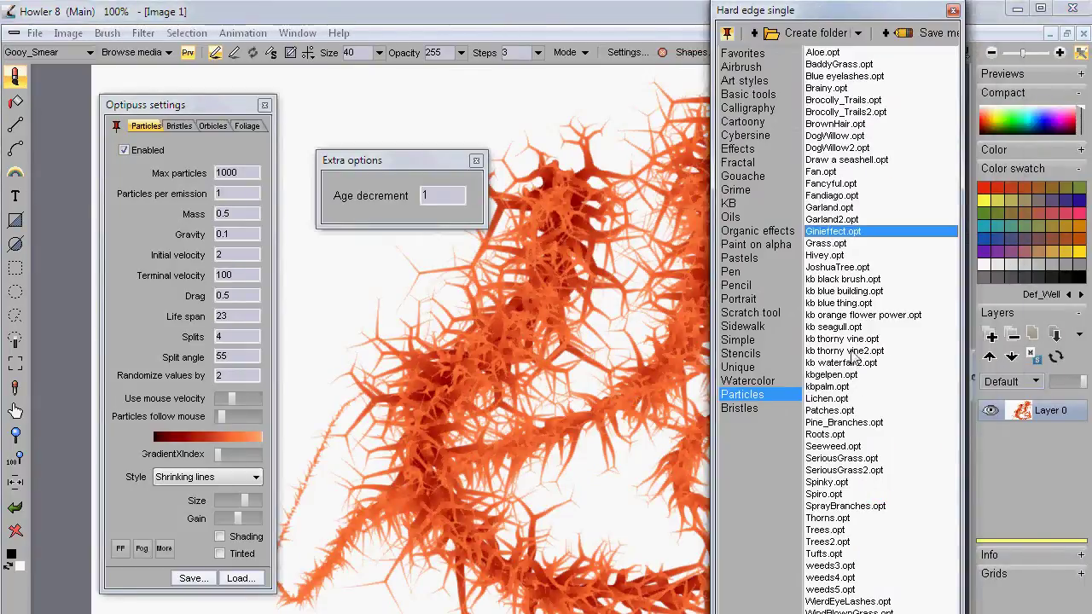
{"action": "left_click", "coordinate": [827, 435]}
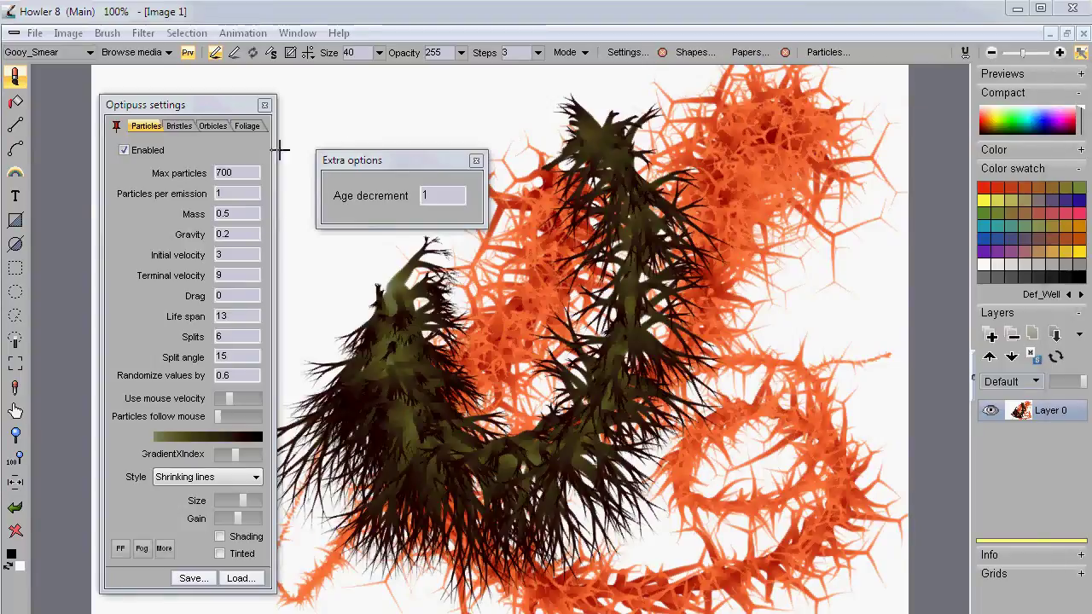
- Set Age decrement to 0 and test dense dark Roots particle strokes
{"action": "left_click", "coordinate": [17, 534]}
{"action": "mouse_move", "coordinate": [429, 521]}
{"action": "left_mouse_down"}
{"action": "mouse_move", "coordinate": [736, 237]}
{"action": "mouse_move", "coordinate": [546, 158]}
{"action": "mouse_move", "coordinate": [804, 409]}
{"action": "mouse_move", "coordinate": [525, 525]}
{"action": "mouse_move", "coordinate": [346, 348]}
{"action": "left_mouse_up"}
{"action": "left_click", "coordinate": [460, 194]}
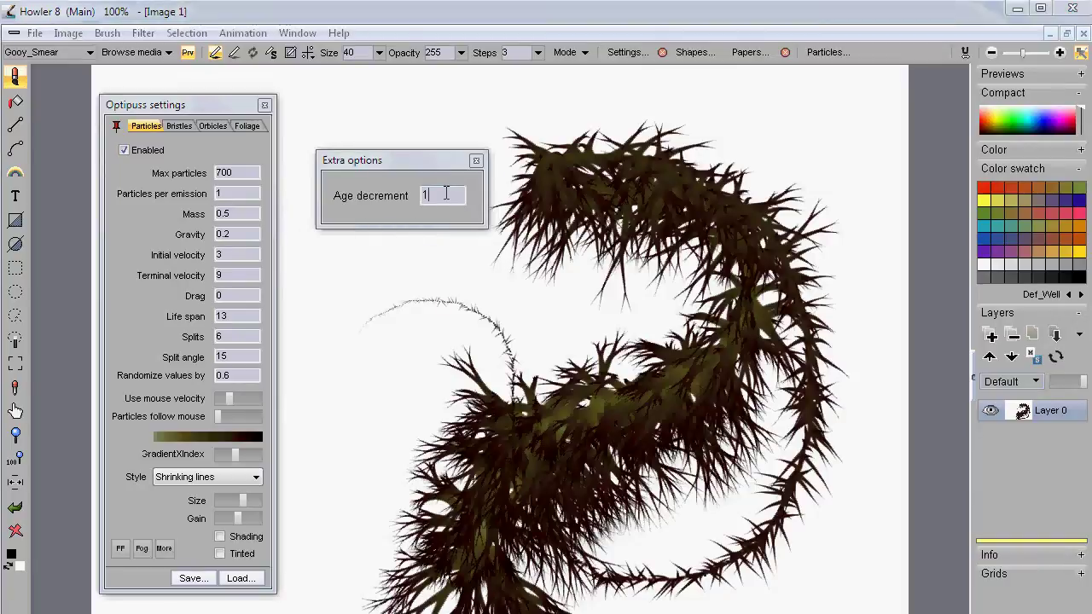
{"action": "type", "text": "0"}
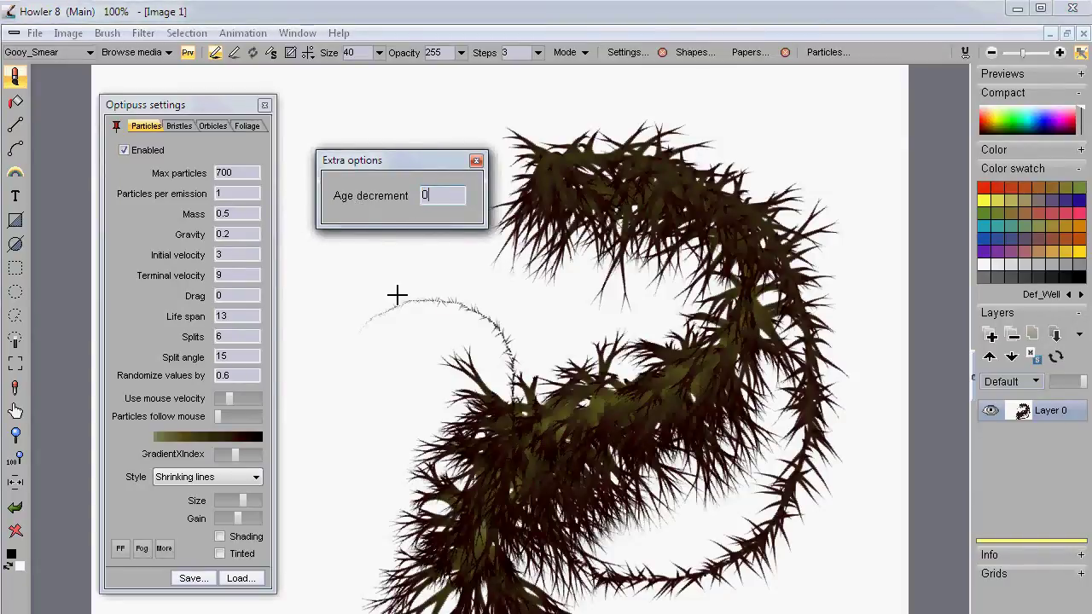
{"action": "mouse_move", "coordinate": [536, 370]}
{"action": "left_mouse_down"}
{"action": "mouse_move", "coordinate": [665, 222]}
{"action": "mouse_move", "coordinate": [682, 171]}
{"action": "left_mouse_up"}
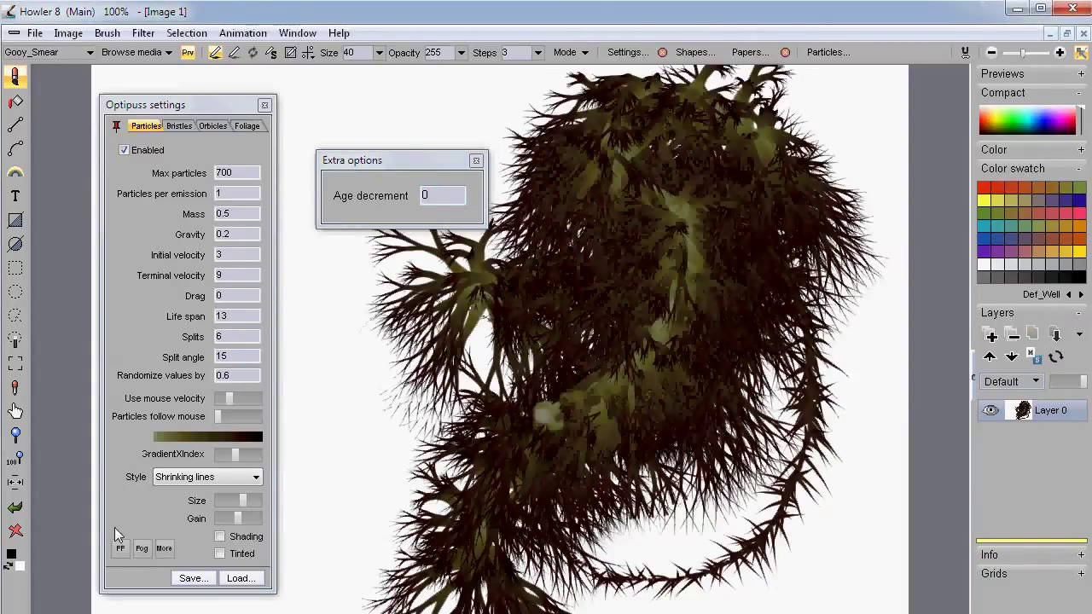
- Slide GradientXIndex through orange, purple-cream and white-to-green ranges, testing strokes with each
{"action": "left_click", "coordinate": [220, 454]}
{"action": "mouse_move", "coordinate": [511, 477]}
{"action": "left_mouse_down"}
{"action": "mouse_move", "coordinate": [592, 415]}
{"action": "mouse_move", "coordinate": [540, 315]}
{"action": "mouse_move", "coordinate": [320, 398]}
{"action": "left_mouse_up"}
{"action": "left_click_drag", "start_coordinate": [230, 453], "coordinate": [248, 456]}
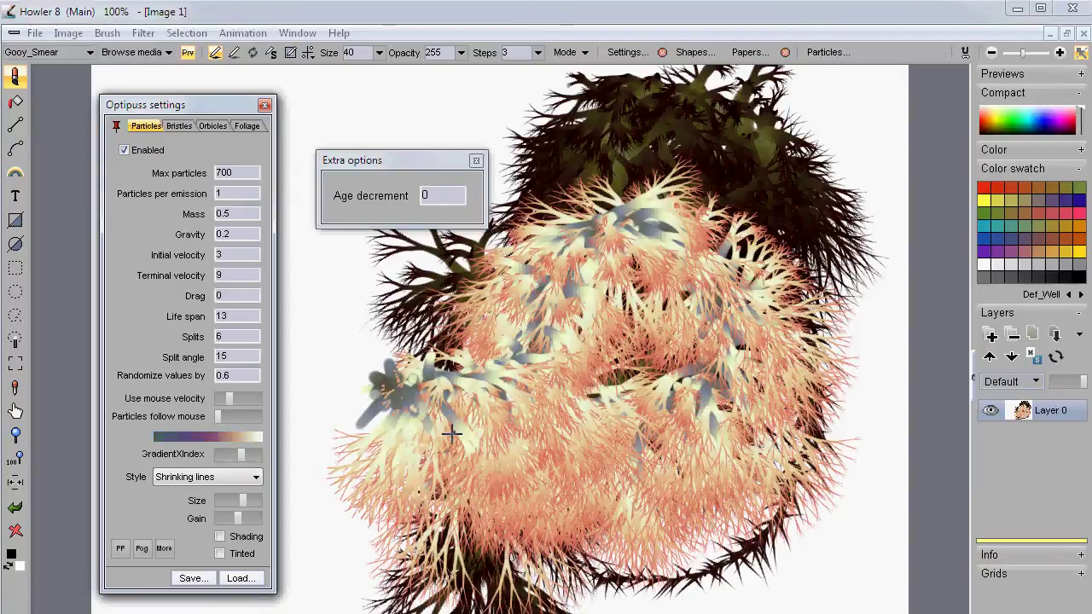
{"action": "mouse_move", "coordinate": [450, 433]}
{"action": "left_mouse_down"}
{"action": "mouse_move", "coordinate": [712, 418]}
{"action": "mouse_move", "coordinate": [743, 302]}
{"action": "mouse_move", "coordinate": [529, 393]}
{"action": "left_mouse_up"}
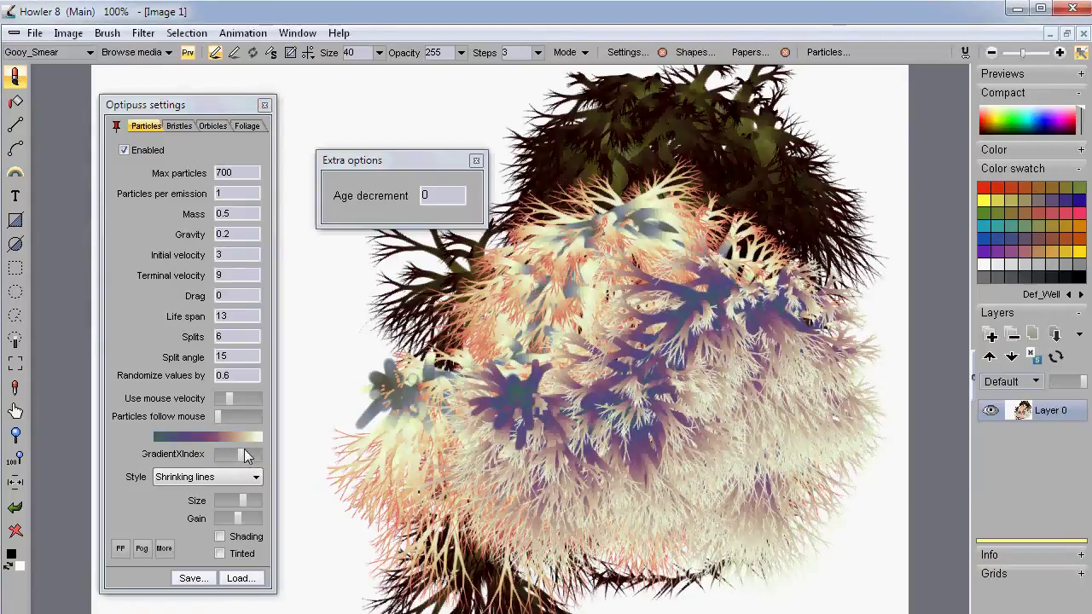
{"action": "left_click_drag", "start_coordinate": [242, 453], "coordinate": [253, 454]}
{"action": "mouse_move", "coordinate": [475, 412]}
{"action": "left_mouse_down"}
{"action": "mouse_move", "coordinate": [703, 419]}
{"action": "mouse_move", "coordinate": [426, 385]}
{"action": "mouse_move", "coordinate": [319, 398]}
{"action": "left_mouse_up"}
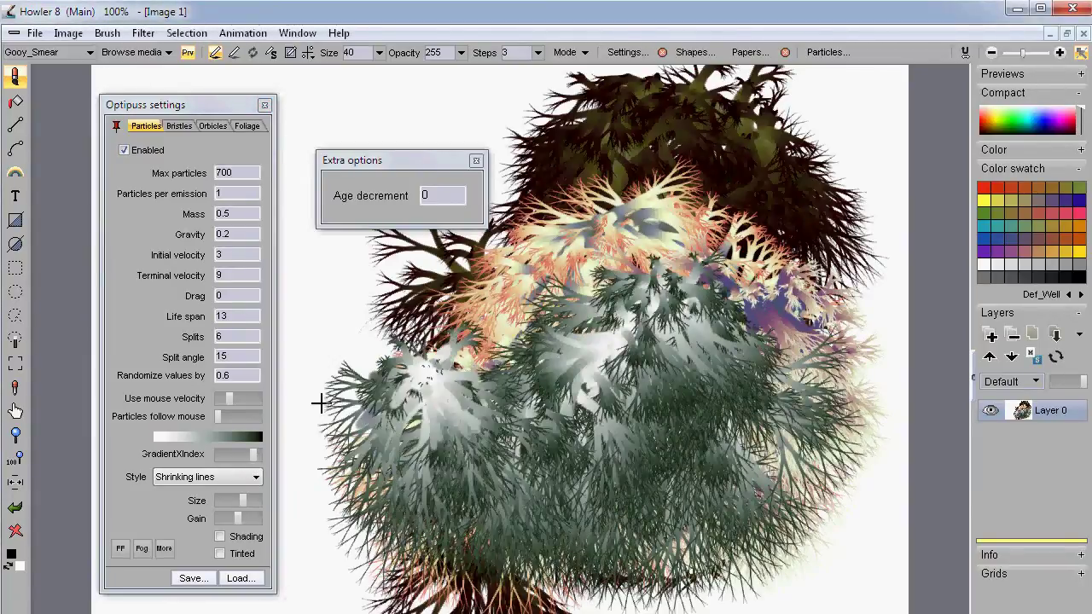
{"action": "left_click", "coordinate": [16, 531]}
{"action": "mouse_move", "coordinate": [694, 183]}
{"action": "left_mouse_down"}
{"action": "mouse_move", "coordinate": [708, 188]}
{"action": "mouse_move", "coordinate": [580, 475]}
{"action": "mouse_move", "coordinate": [741, 491]}
{"action": "mouse_move", "coordinate": [562, 358]}
{"action": "left_mouse_up"}
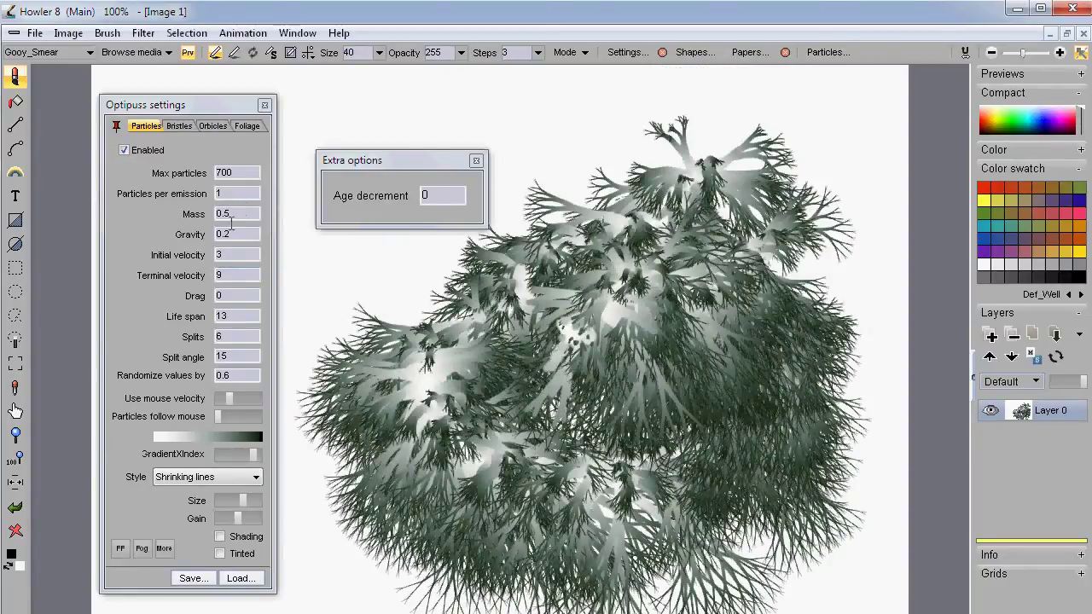
- Set Gravity to 0 and Randomize values by 1, then paint test strokes
{"action": "double_click", "coordinate": [238, 237]}
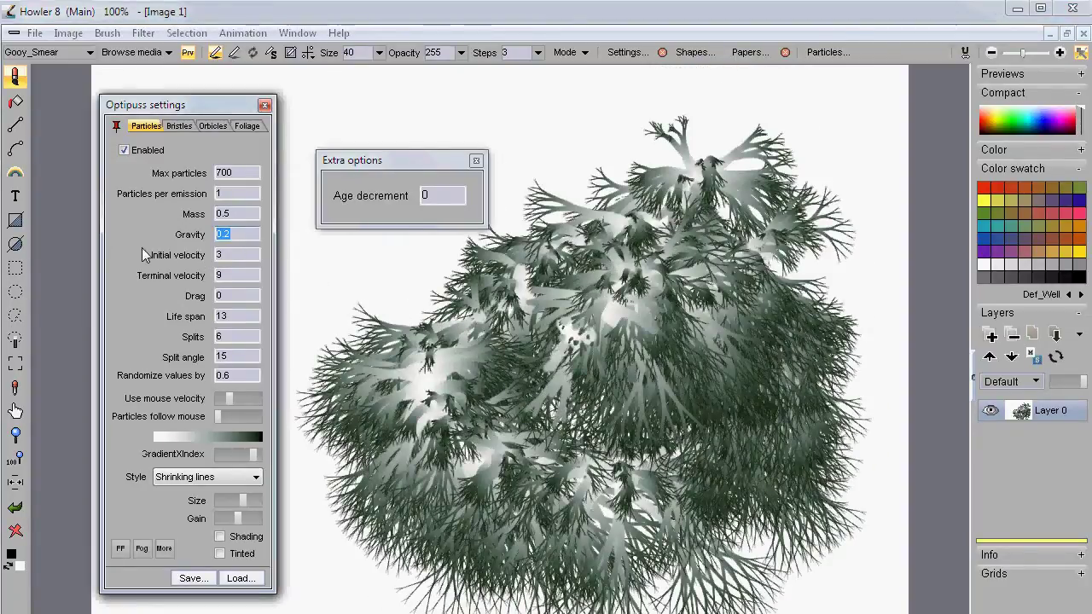
{"action": "type", "text": "0"}
{"action": "double_click", "coordinate": [246, 376]}
{"action": "type", "text": "1"}
{"action": "left_click_drag", "start_coordinate": [623, 474], "coordinate": [673, 493]}
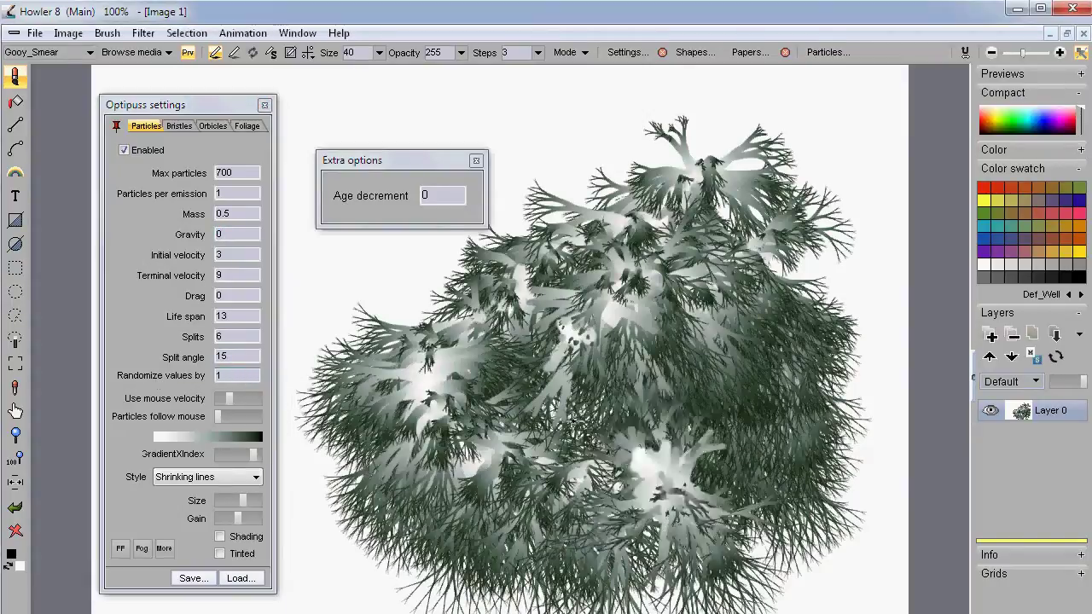
- Paint a test stroke of dense tree-like particle branches, then clear the canvas
{"action": "left_click", "coordinate": [15, 530]}
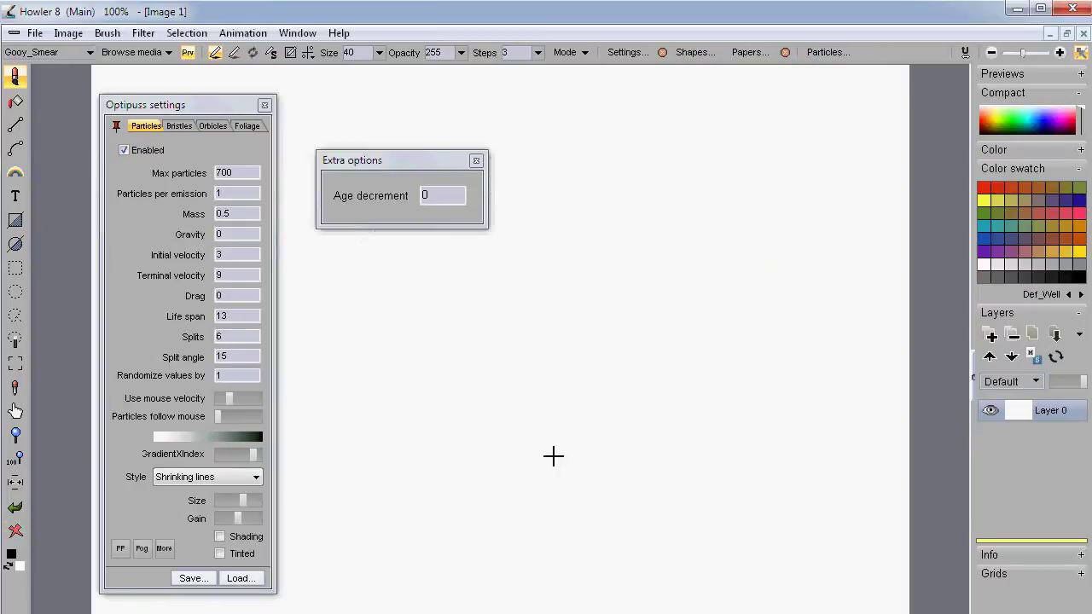
{"action": "scroll", "coordinate": [571, 406], "scroll_direction": "up", "scroll_amount": 1}
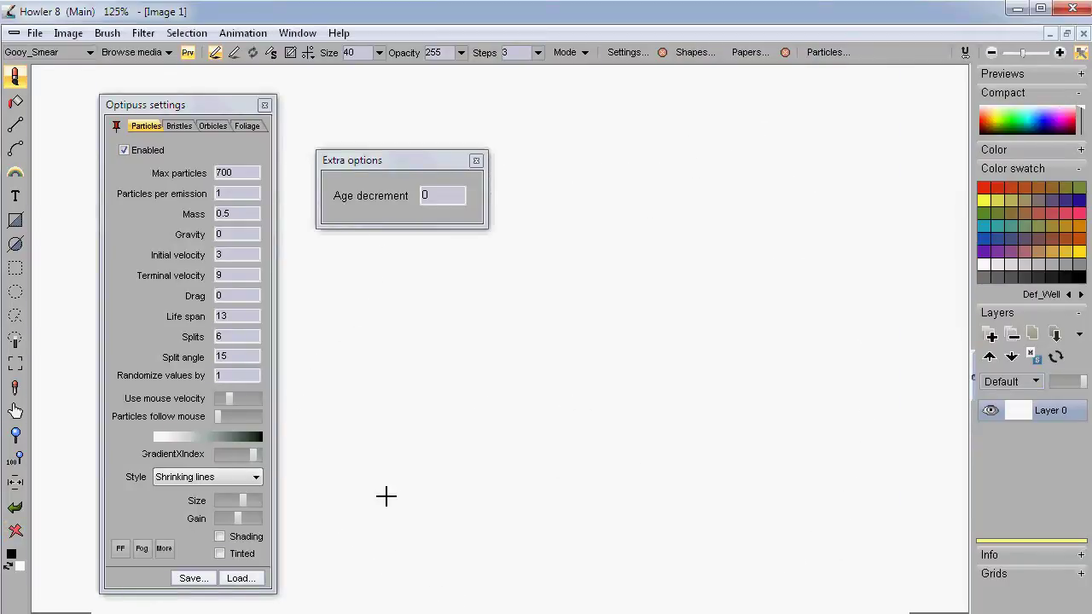
{"action": "mouse_move", "coordinate": [385, 495]}
{"action": "left_mouse_down"}
{"action": "mouse_move", "coordinate": [461, 461]}
{"action": "mouse_move", "coordinate": [700, 492]}
{"action": "mouse_move", "coordinate": [813, 455]}
{"action": "mouse_move", "coordinate": [841, 352]}
{"action": "mouse_move", "coordinate": [733, 186]}
{"action": "mouse_move", "coordinate": [534, 335]}
{"action": "mouse_move", "coordinate": [467, 447]}
{"action": "mouse_move", "coordinate": [717, 484]}
{"action": "mouse_move", "coordinate": [876, 460]}
{"action": "mouse_move", "coordinate": [870, 414]}
{"action": "left_mouse_up"}
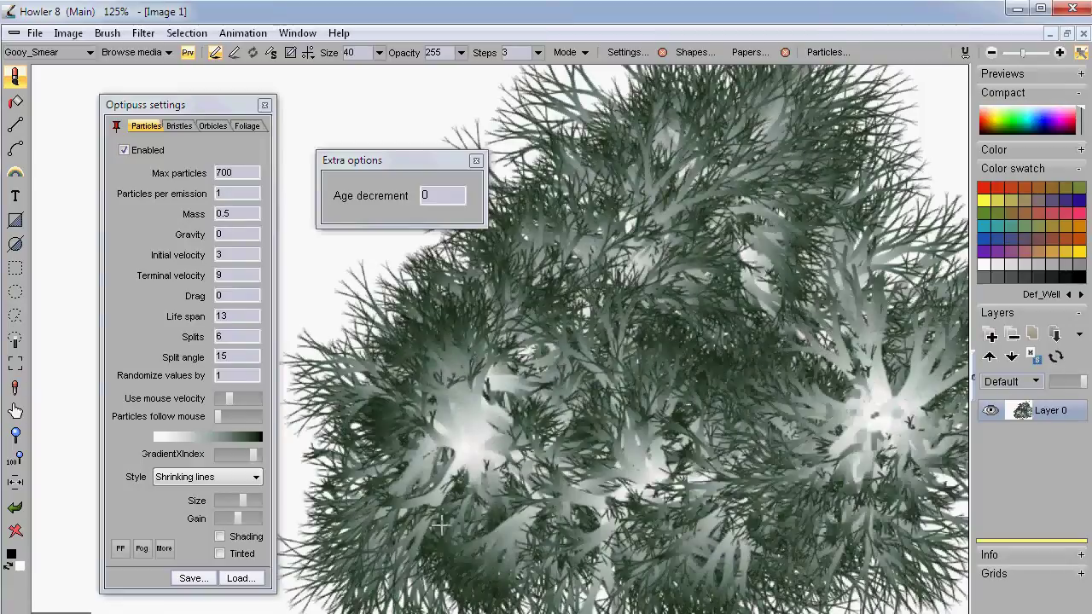
{"action": "left_click", "coordinate": [15, 530]}
- Set Age decrement to 1, paint particle strokes across the canvas, and clear them
{"action": "left_click_drag", "start_coordinate": [445, 195], "coordinate": [381, 190]}
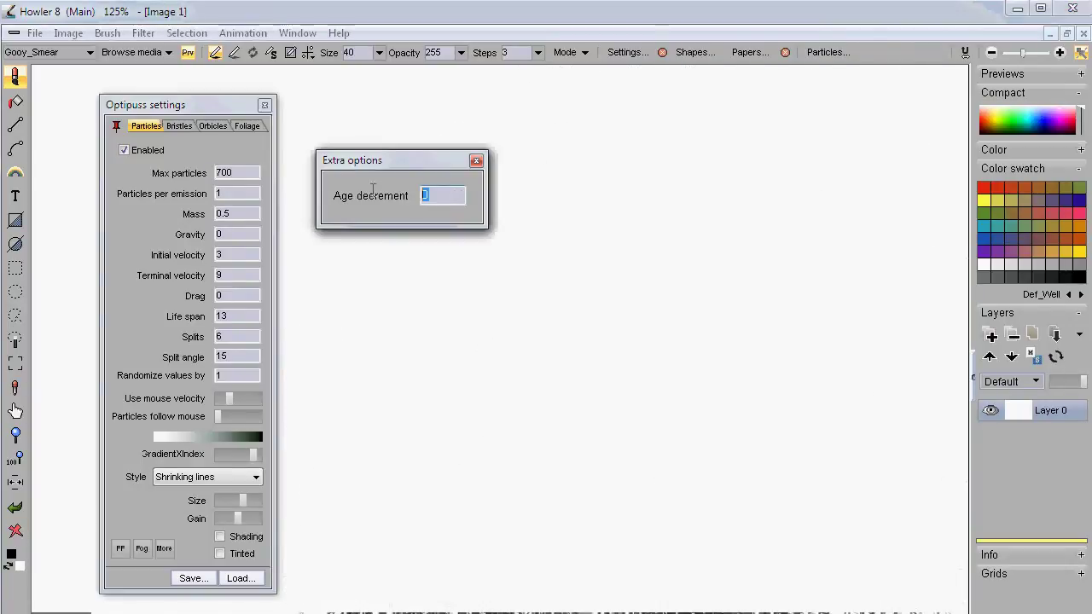
{"action": "type", "text": "1"}
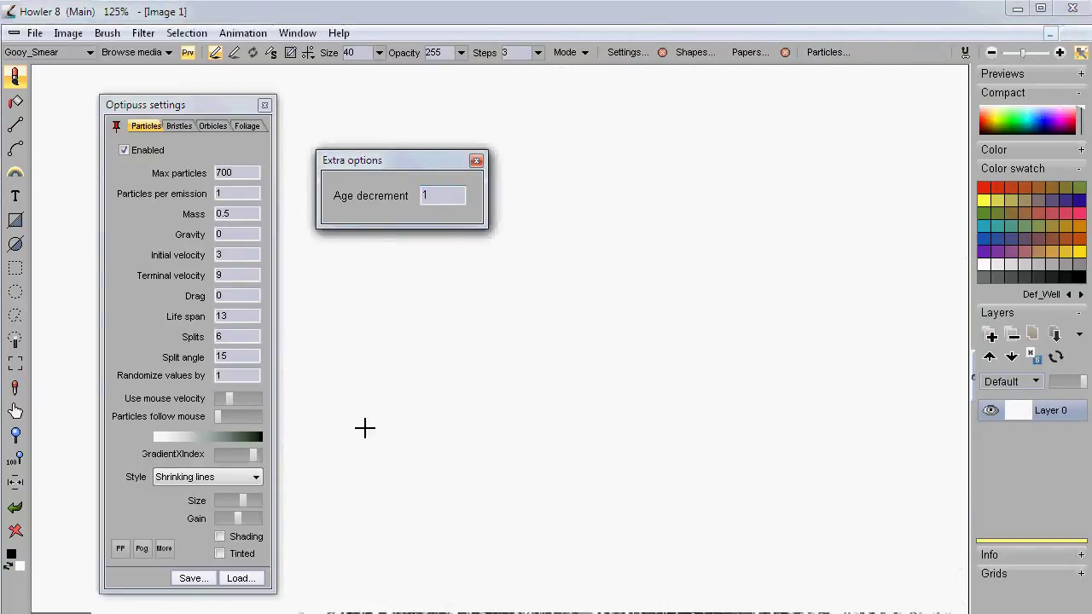
{"action": "mouse_move", "coordinate": [363, 429]}
{"action": "left_mouse_down"}
{"action": "mouse_move", "coordinate": [407, 395]}
{"action": "mouse_move", "coordinate": [664, 440]}
{"action": "mouse_move", "coordinate": [709, 344]}
{"action": "mouse_move", "coordinate": [676, 219]}
{"action": "mouse_move", "coordinate": [745, 185]}
{"action": "mouse_move", "coordinate": [867, 179]}
{"action": "mouse_move", "coordinate": [972, 290]}
{"action": "left_mouse_up"}
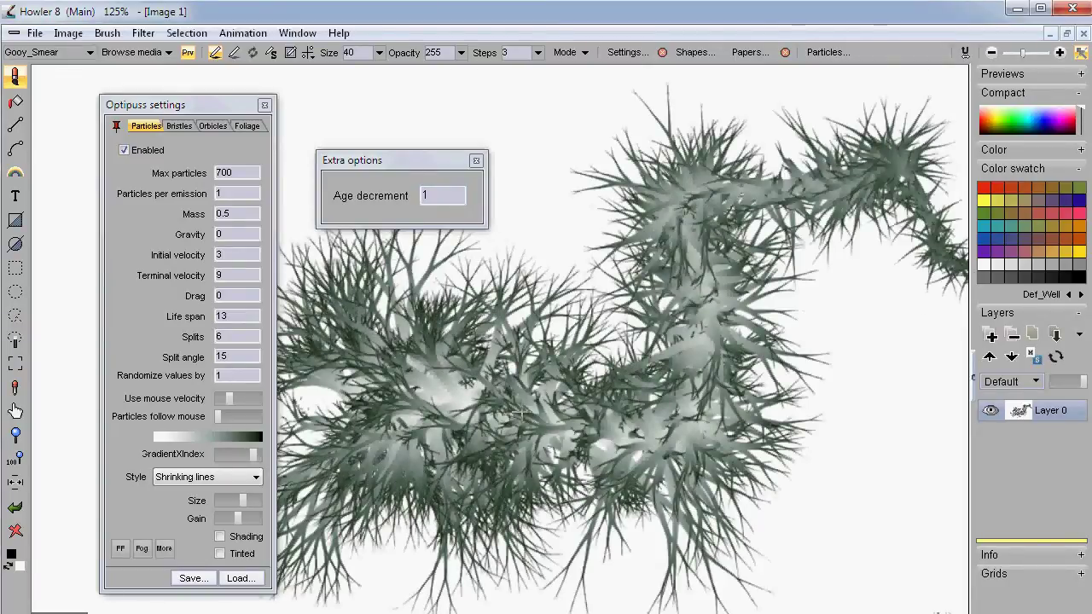
{"action": "left_click", "coordinate": [15, 531]}
- Paint a stroke curving from the bottom toward the top, clear it, and reselect Age decrement
{"action": "mouse_move", "coordinate": [334, 561]}
{"action": "left_mouse_down"}
{"action": "mouse_move", "coordinate": [360, 586]}
{"action": "mouse_move", "coordinate": [455, 574]}
{"action": "mouse_move", "coordinate": [582, 603]}
{"action": "mouse_move", "coordinate": [736, 586]}
{"action": "mouse_move", "coordinate": [806, 564]}
{"action": "mouse_move", "coordinate": [705, 459]}
{"action": "mouse_move", "coordinate": [742, 351]}
{"action": "mouse_move", "coordinate": [842, 211]}
{"action": "mouse_move", "coordinate": [838, 166]}
{"action": "mouse_move", "coordinate": [733, 96]}
{"action": "mouse_move", "coordinate": [638, 99]}
{"action": "left_mouse_up"}
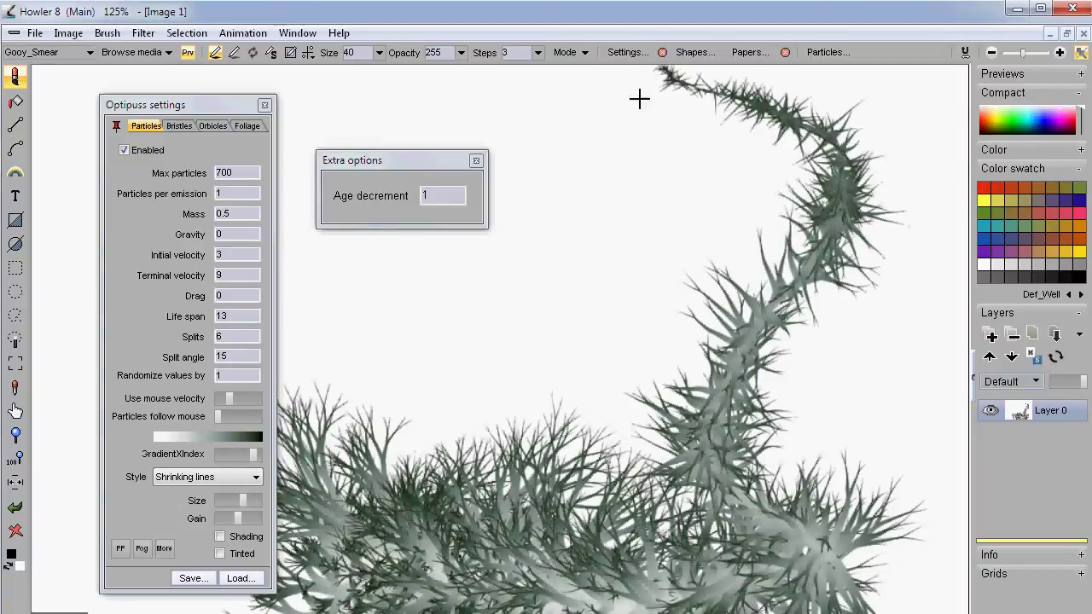
{"action": "mouse_move", "coordinate": [450, 553]}
{"action": "left_mouse_down"}
{"action": "mouse_move", "coordinate": [401, 435]}
{"action": "mouse_move", "coordinate": [286, 499]}
{"action": "mouse_move", "coordinate": [401, 272]}
{"action": "mouse_move", "coordinate": [588, 153]}
{"action": "mouse_move", "coordinate": [223, 75]}
{"action": "left_mouse_up"}
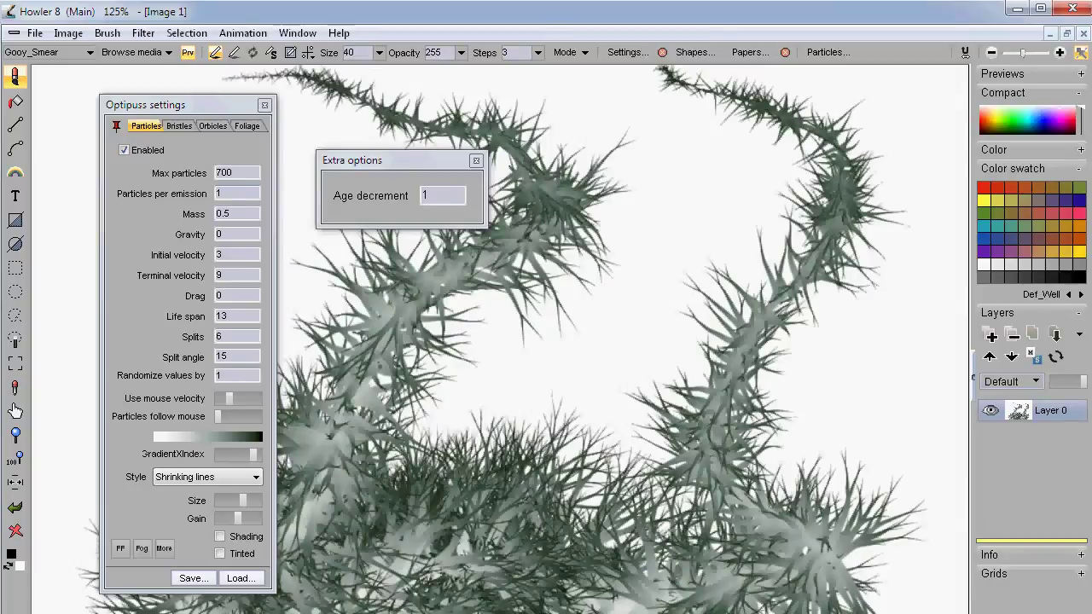
{"action": "left_click", "coordinate": [16, 532]}
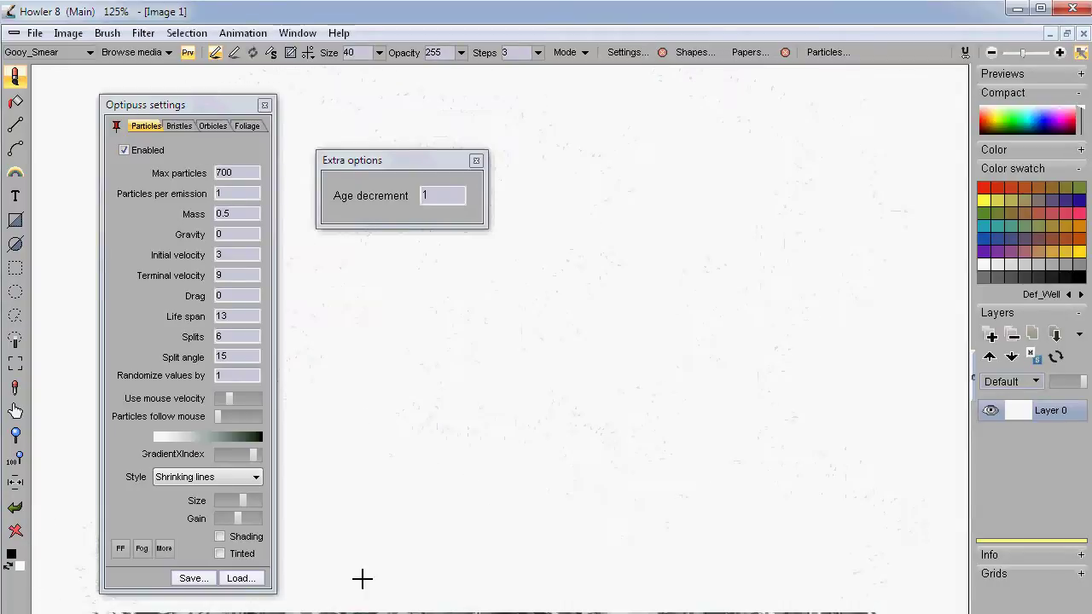
{"action": "double_click", "coordinate": [456, 203]}
- Try Age decrement 2 with one stroke, then change it to 6 and clear the canvas
{"action": "type", "text": "2"}
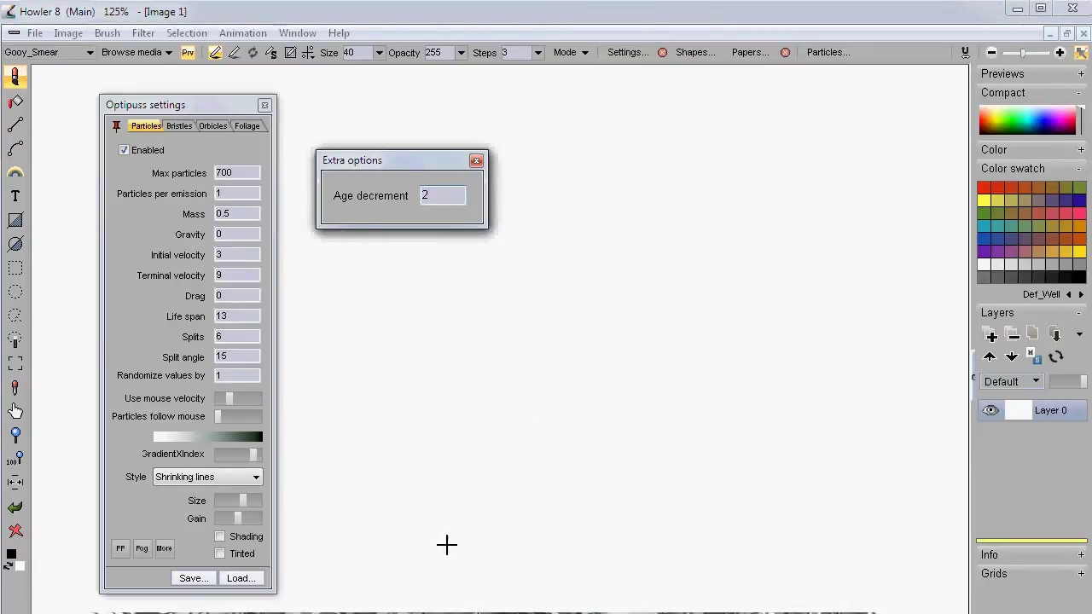
{"action": "mouse_move", "coordinate": [447, 544]}
{"action": "left_mouse_down"}
{"action": "mouse_move", "coordinate": [408, 417]}
{"action": "mouse_move", "coordinate": [572, 384]}
{"action": "mouse_move", "coordinate": [806, 414]}
{"action": "mouse_move", "coordinate": [845, 276]}
{"action": "mouse_move", "coordinate": [687, 212]}
{"action": "mouse_move", "coordinate": [655, 158]}
{"action": "left_mouse_up"}
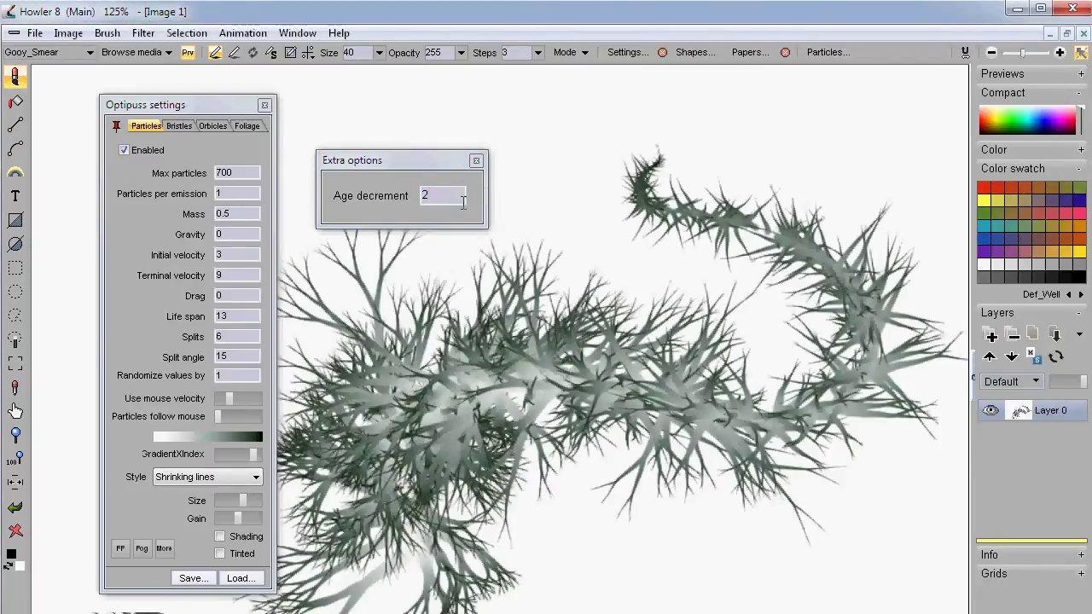
{"action": "double_click", "coordinate": [463, 201]}
{"action": "type", "text": "6"}
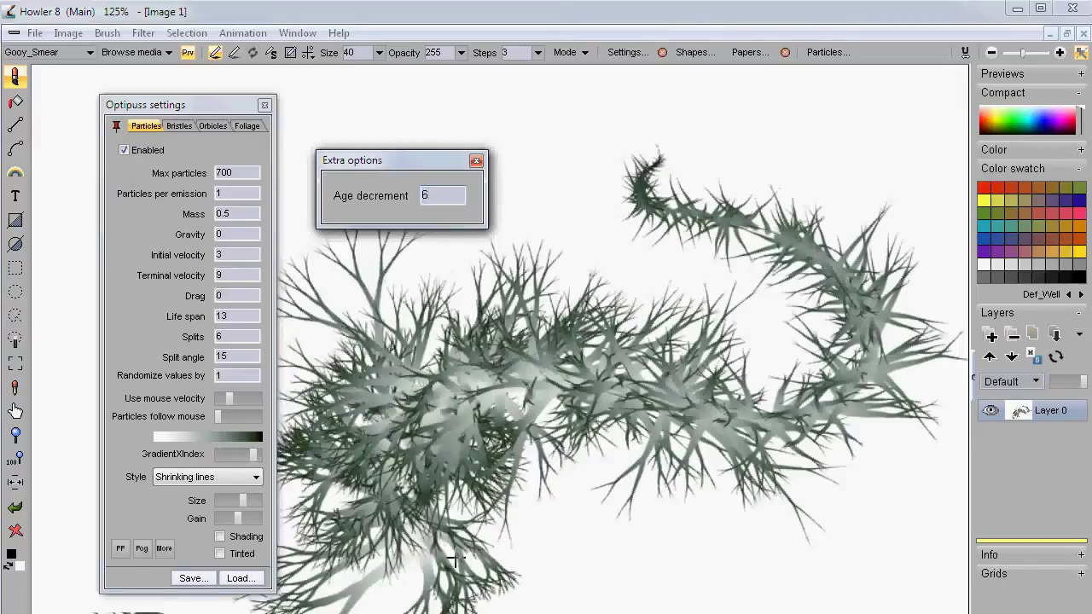
{"action": "left_click", "coordinate": [16, 532]}
- Paint three branching particle strokes with age decrement 6, then clear the canvas
{"action": "left_click_drag", "start_coordinate": [353, 568], "coordinate": [609, 487]}
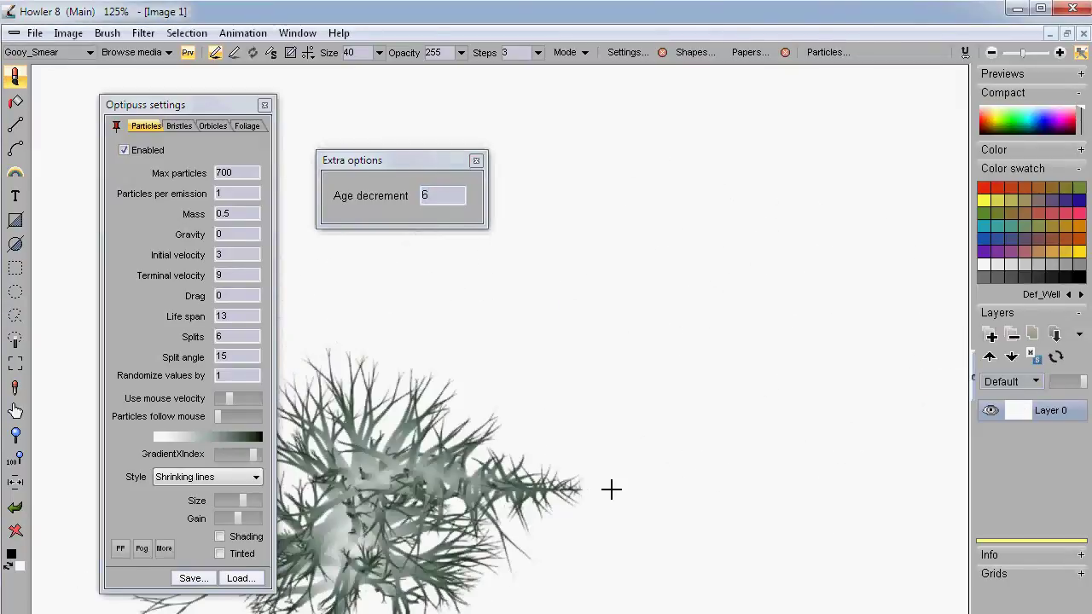
{"action": "mouse_move", "coordinate": [583, 349]}
{"action": "left_mouse_down"}
{"action": "mouse_move", "coordinate": [675, 350]}
{"action": "mouse_move", "coordinate": [767, 247]}
{"action": "left_mouse_up"}
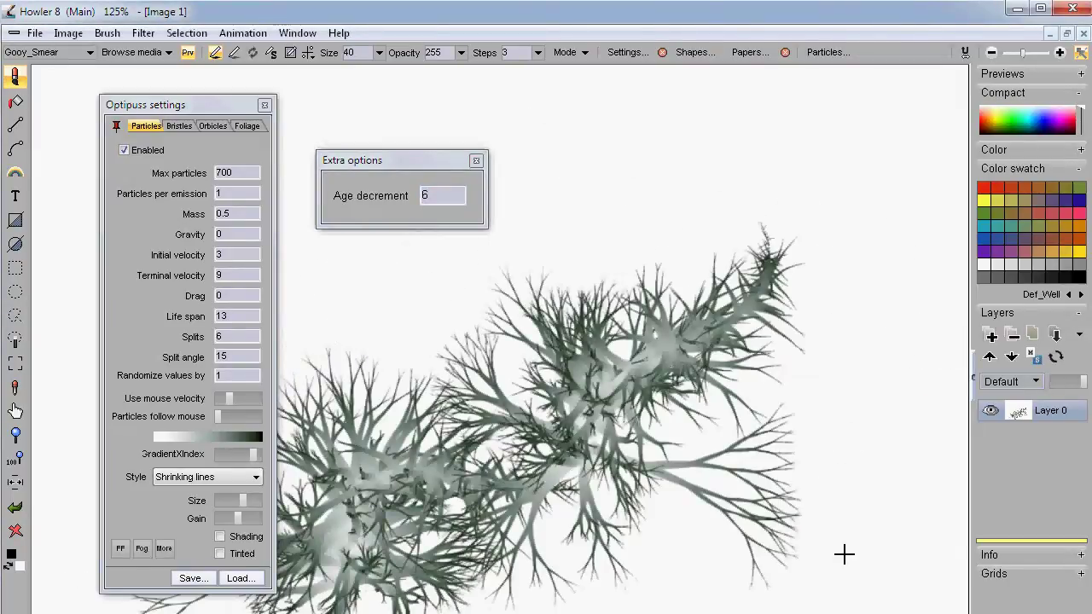
{"action": "left_click_drag", "start_coordinate": [844, 554], "coordinate": [526, 185]}
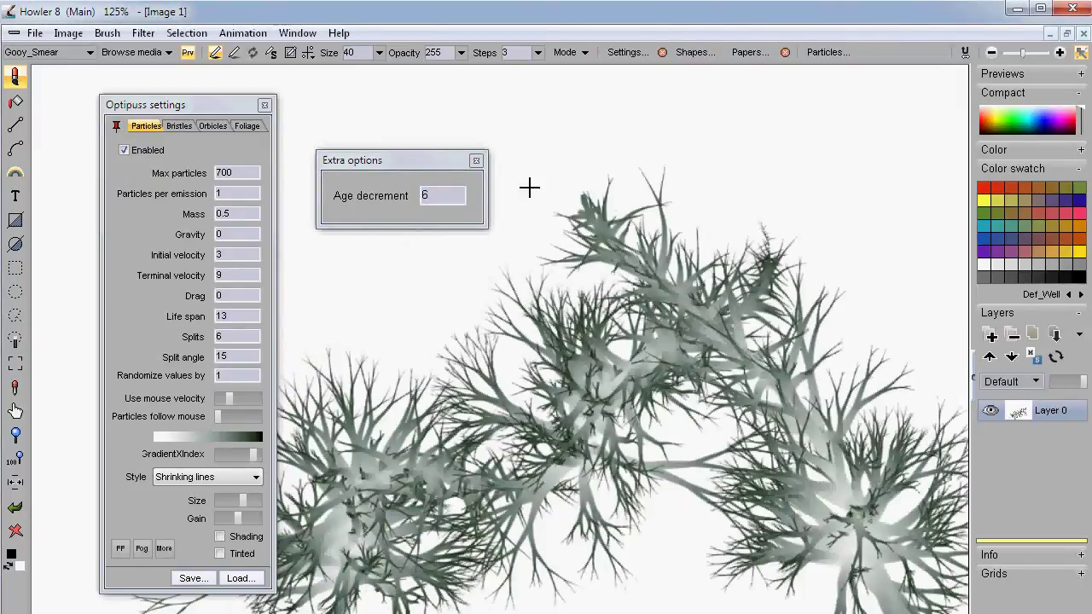
{"action": "left_click", "coordinate": [15, 532]}
- Grow a dense particle tree with branches to the upper and lower right, then clear it
{"action": "left_click_drag", "start_coordinate": [49, 591], "coordinate": [853, 117]}
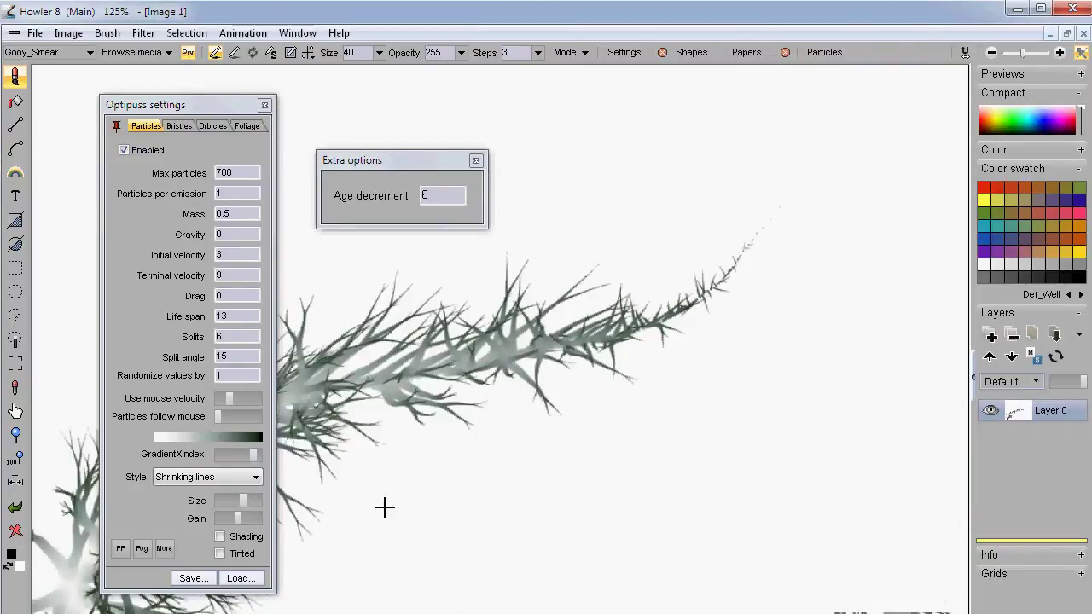
{"action": "left_click_drag", "start_coordinate": [336, 376], "coordinate": [926, 343]}
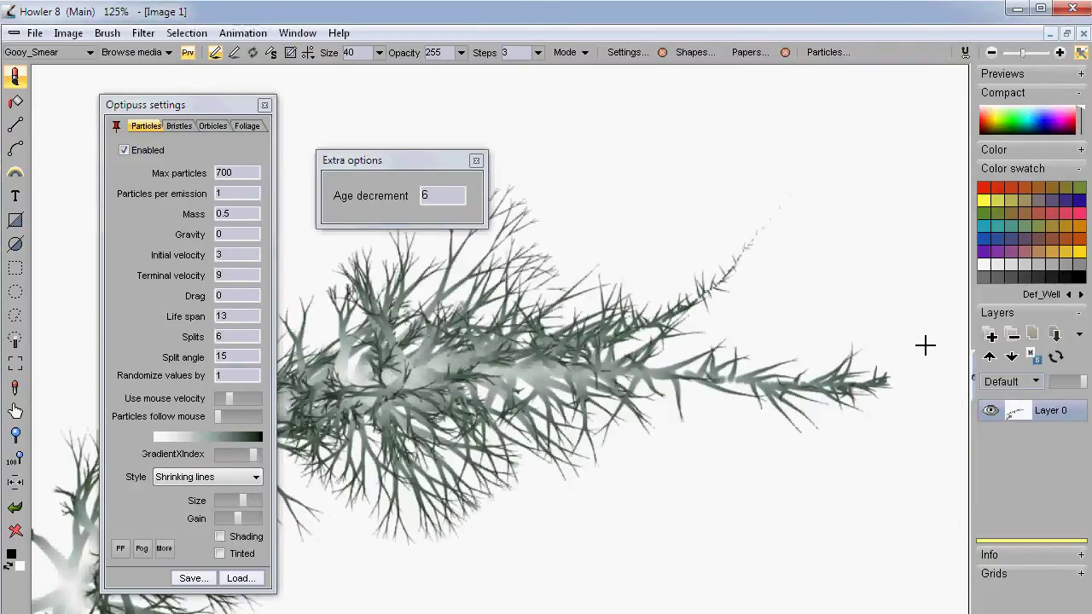
{"action": "mouse_move", "coordinate": [324, 365]}
{"action": "left_mouse_down"}
{"action": "mouse_move", "coordinate": [383, 275]}
{"action": "mouse_move", "coordinate": [865, 113]}
{"action": "left_mouse_up"}
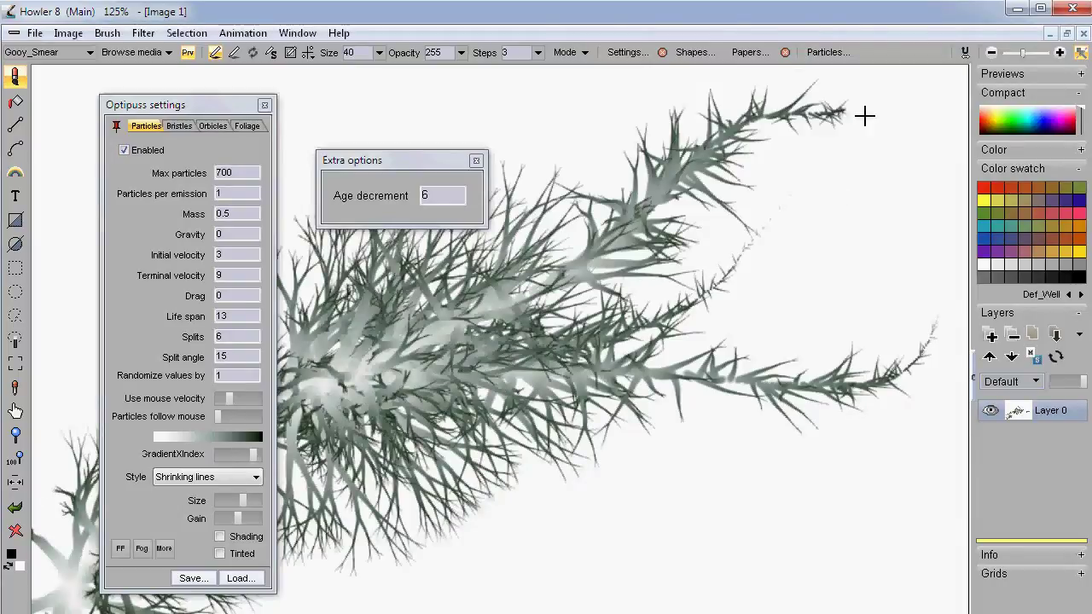
{"action": "left_click_drag", "start_coordinate": [336, 386], "coordinate": [631, 588]}
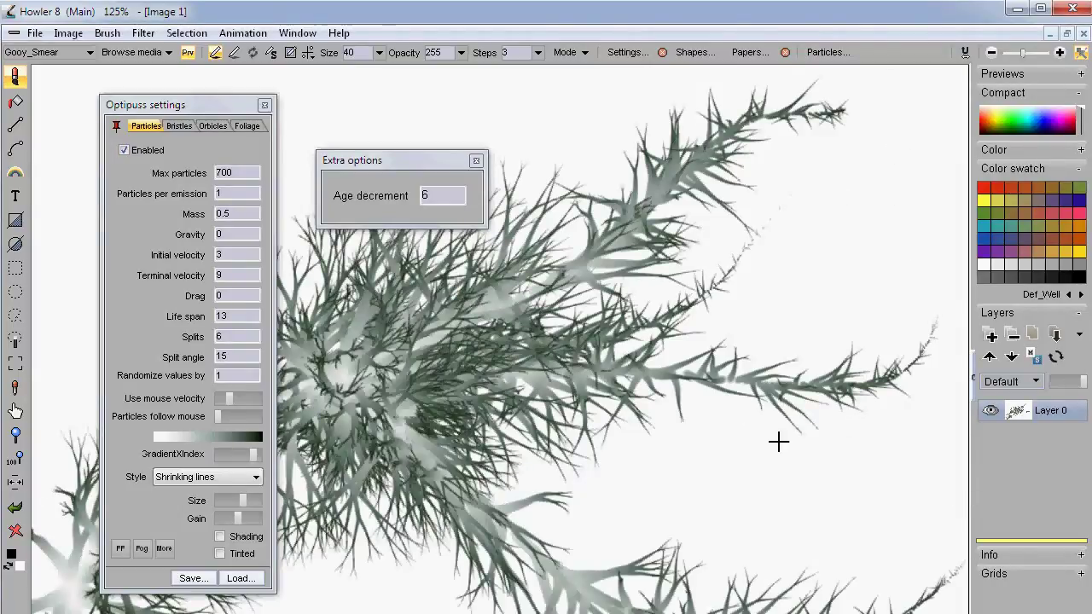
{"action": "left_click", "coordinate": [15, 530]}
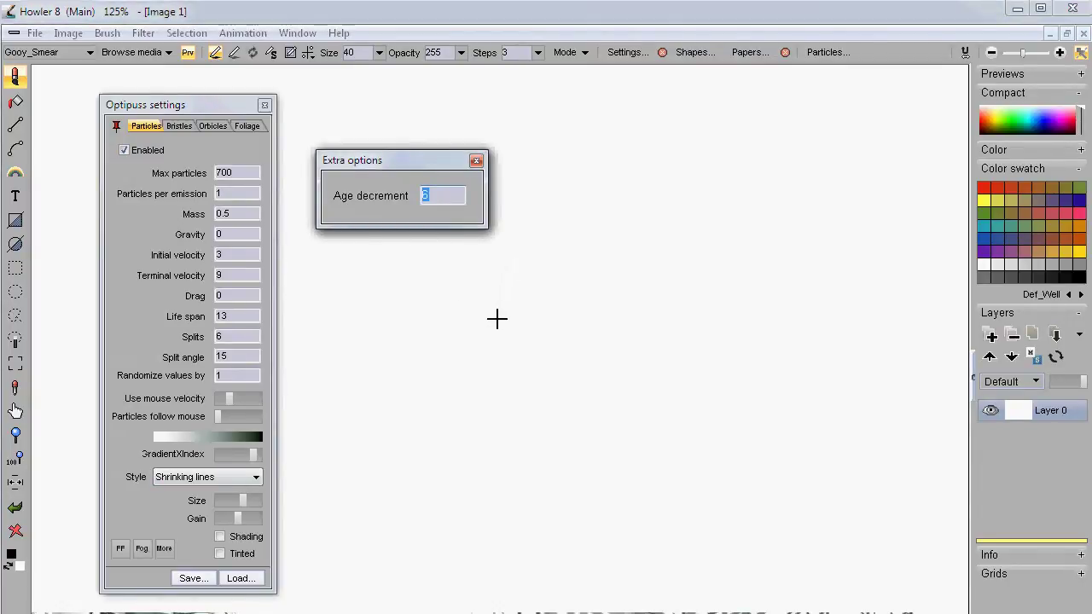
- Set Age decrement to 0, paint two large branching particle masses, and clear the canvas
{"action": "type", "text": "0"}
{"action": "mouse_move", "coordinate": [530, 431]}
{"action": "left_mouse_down"}
{"action": "mouse_move", "coordinate": [452, 429]}
{"action": "mouse_move", "coordinate": [524, 341]}
{"action": "mouse_move", "coordinate": [698, 345]}
{"action": "mouse_move", "coordinate": [714, 276]}
{"action": "left_mouse_up"}
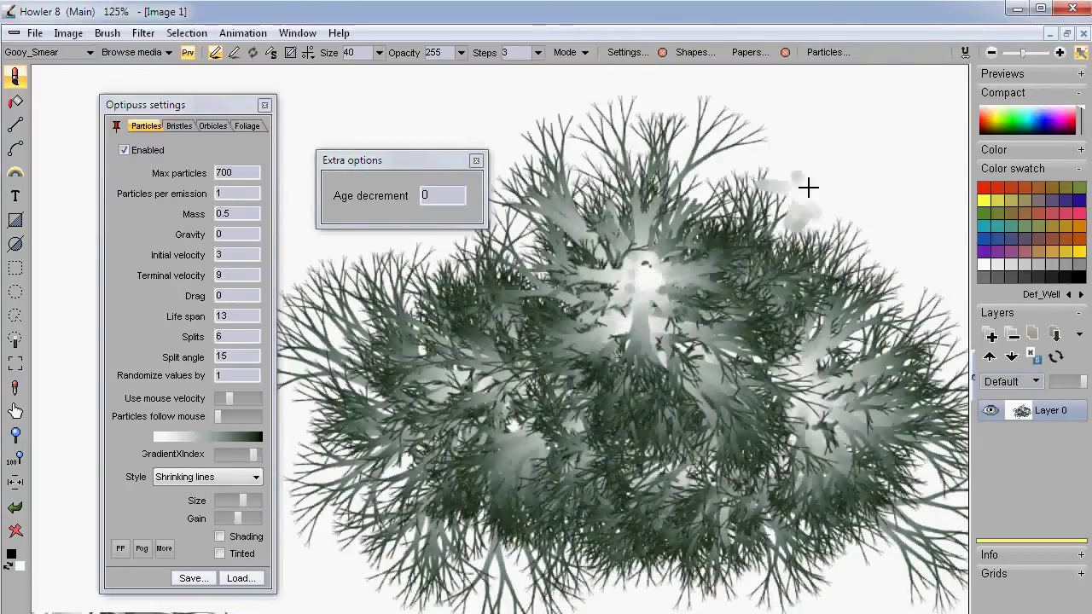
{"action": "mouse_move", "coordinate": [850, 197]}
{"action": "left_mouse_down"}
{"action": "mouse_move", "coordinate": [812, 203]}
{"action": "mouse_move", "coordinate": [525, 350]}
{"action": "mouse_move", "coordinate": [393, 399]}
{"action": "left_mouse_up"}
{"action": "left_click", "coordinate": [13, 532]}
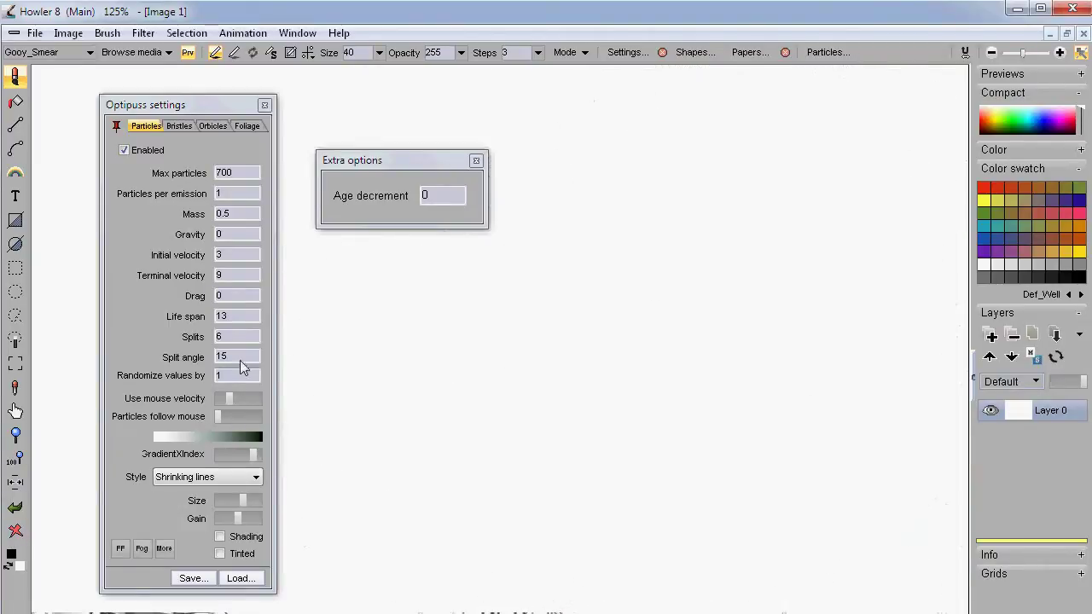
- Set Splits to 0 and Life span to 55
{"action": "left_click_drag", "start_coordinate": [244, 357], "coordinate": [212, 337]}
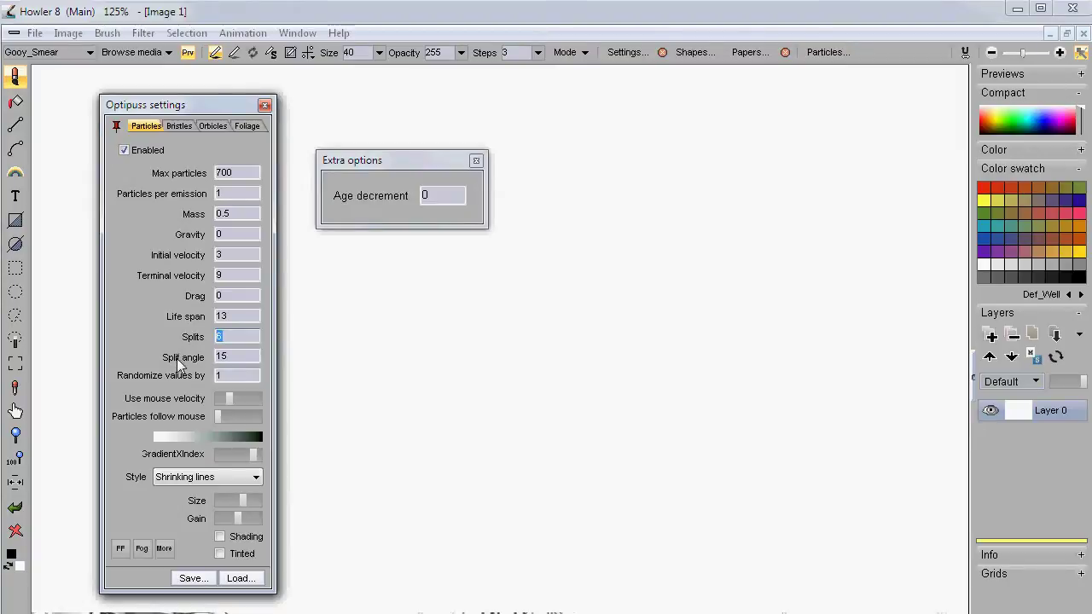
{"action": "type", "text": "0"}
{"action": "left_click_drag", "start_coordinate": [252, 316], "coordinate": [218, 316]}
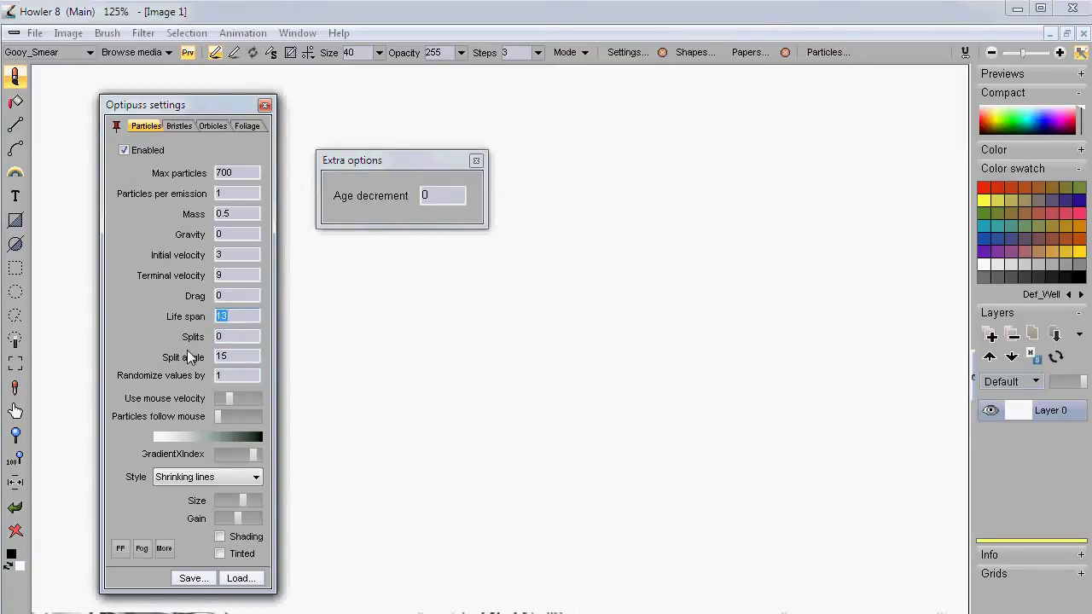
{"action": "type", "text": "55"}
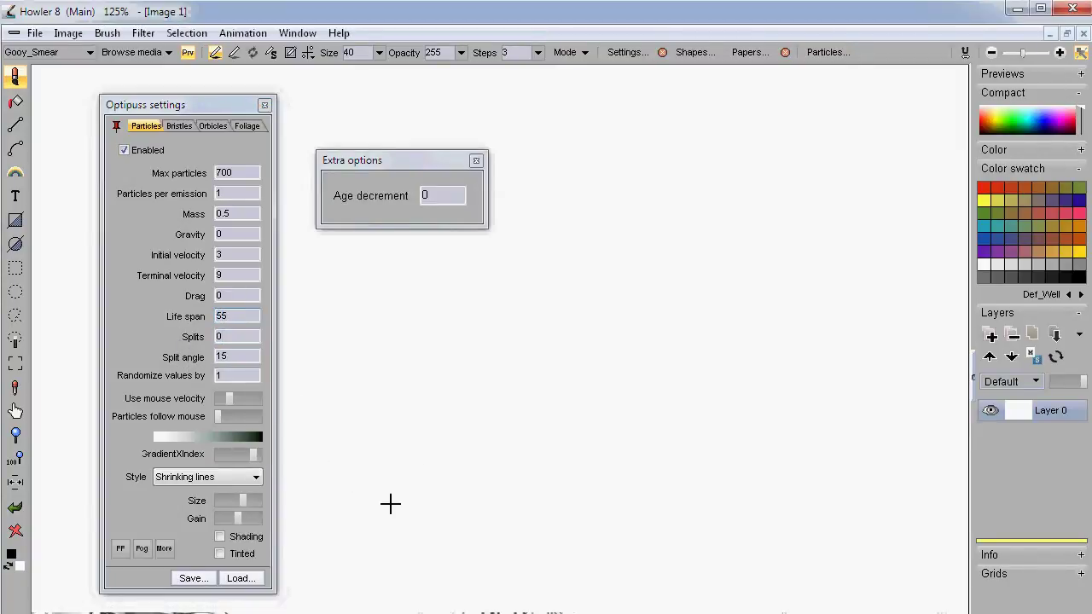
- Paint long unbranched hair-like strands around the centre, then shift the gradient to purple-to-cream
{"action": "mouse_move", "coordinate": [390, 503]}
{"action": "left_mouse_down"}
{"action": "mouse_move", "coordinate": [495, 490]}
{"action": "mouse_move", "coordinate": [604, 504]}
{"action": "mouse_move", "coordinate": [724, 439]}
{"action": "mouse_move", "coordinate": [687, 319]}
{"action": "mouse_move", "coordinate": [523, 436]}
{"action": "mouse_move", "coordinate": [556, 429]}
{"action": "mouse_move", "coordinate": [581, 480]}
{"action": "left_mouse_up"}
{"action": "mouse_move", "coordinate": [551, 420]}
{"action": "left_mouse_down"}
{"action": "mouse_move", "coordinate": [556, 447]}
{"action": "mouse_move", "coordinate": [555, 432]}
{"action": "mouse_move", "coordinate": [592, 431]}
{"action": "mouse_move", "coordinate": [637, 385]}
{"action": "mouse_move", "coordinate": [720, 371]}
{"action": "mouse_move", "coordinate": [736, 348]}
{"action": "mouse_move", "coordinate": [723, 340]}
{"action": "left_mouse_up"}
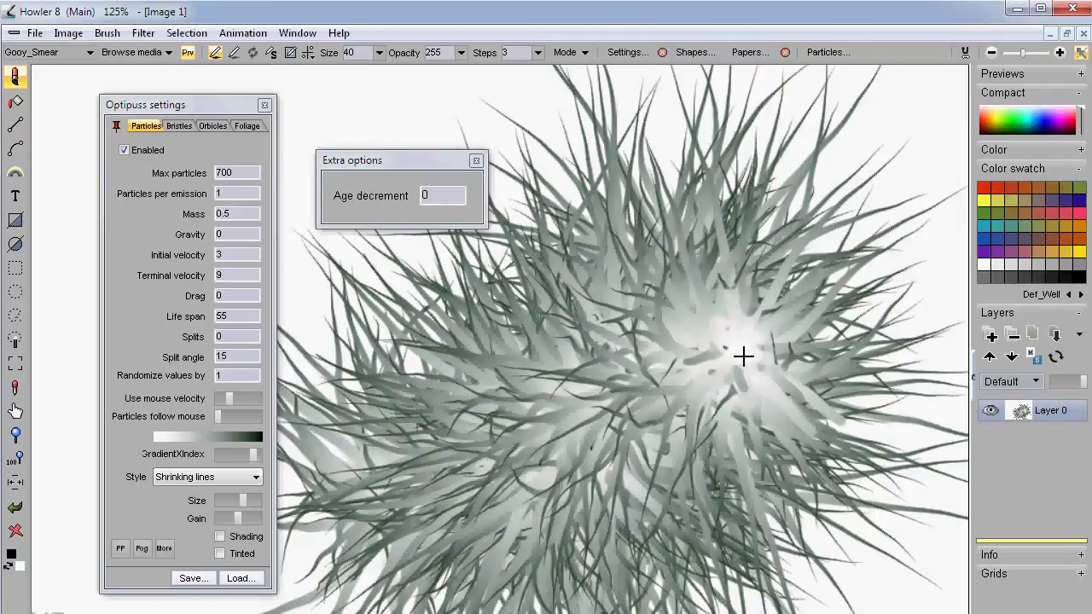
{"action": "mouse_move", "coordinate": [729, 346]}
{"action": "left_mouse_down"}
{"action": "mouse_move", "coordinate": [711, 300]}
{"action": "mouse_move", "coordinate": [748, 264]}
{"action": "left_mouse_up"}
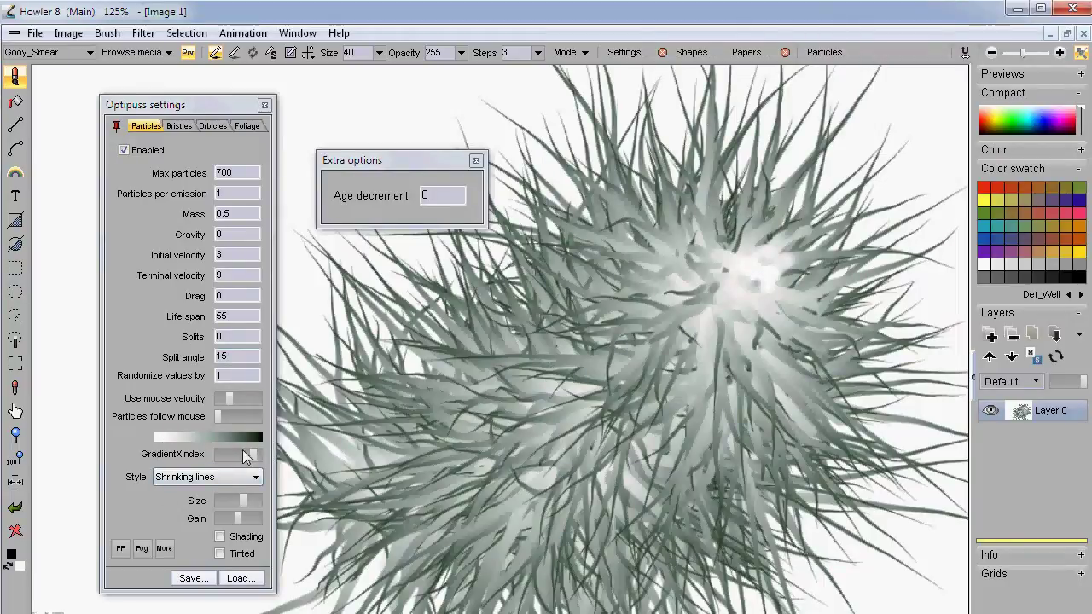
{"action": "left_click_drag", "start_coordinate": [248, 454], "coordinate": [246, 455]}
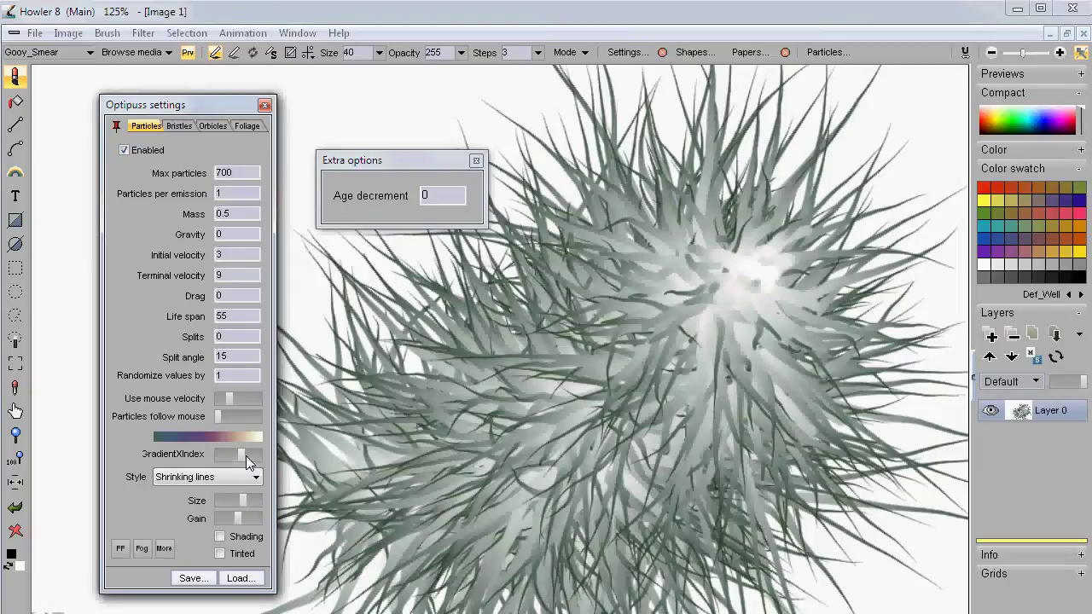
- Paint purple-to-cream particle strokes, clearing the canvas between tries
{"action": "mouse_move", "coordinate": [384, 477]}
{"action": "left_mouse_down"}
{"action": "mouse_move", "coordinate": [503, 376]}
{"action": "mouse_move", "coordinate": [646, 320]}
{"action": "mouse_move", "coordinate": [692, 277]}
{"action": "left_mouse_up"}
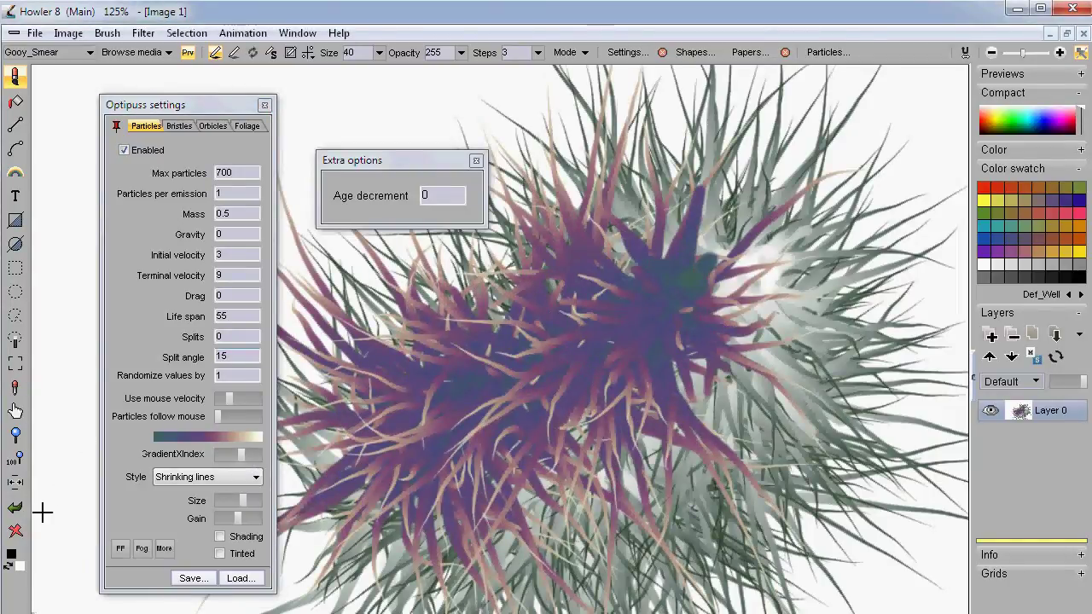
{"action": "left_click", "coordinate": [16, 531]}
{"action": "mouse_move", "coordinate": [377, 514]}
{"action": "left_mouse_down"}
{"action": "mouse_move", "coordinate": [490, 413]}
{"action": "mouse_move", "coordinate": [614, 359]}
{"action": "mouse_move", "coordinate": [666, 320]}
{"action": "mouse_move", "coordinate": [679, 279]}
{"action": "mouse_move", "coordinate": [709, 288]}
{"action": "left_mouse_up"}
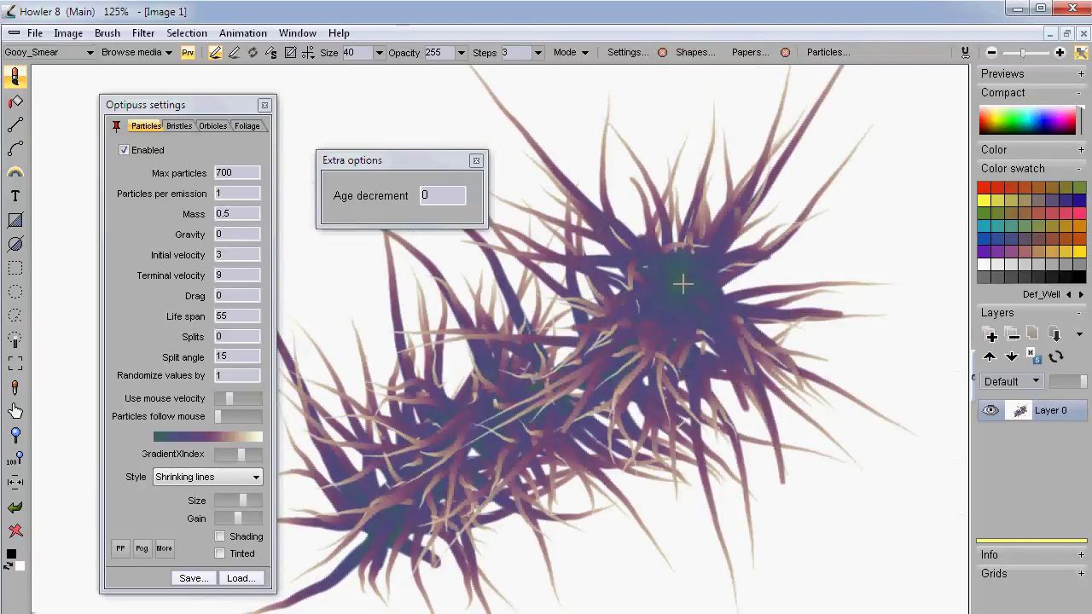
- Return the gradient to white-to-black, paint grey particle strokes and a cluster, then clear
{"action": "mouse_move", "coordinate": [234, 453]}
{"action": "left_mouse_down"}
{"action": "mouse_move", "coordinate": [435, 427]}
{"action": "mouse_move", "coordinate": [759, 290]}
{"action": "left_mouse_up"}
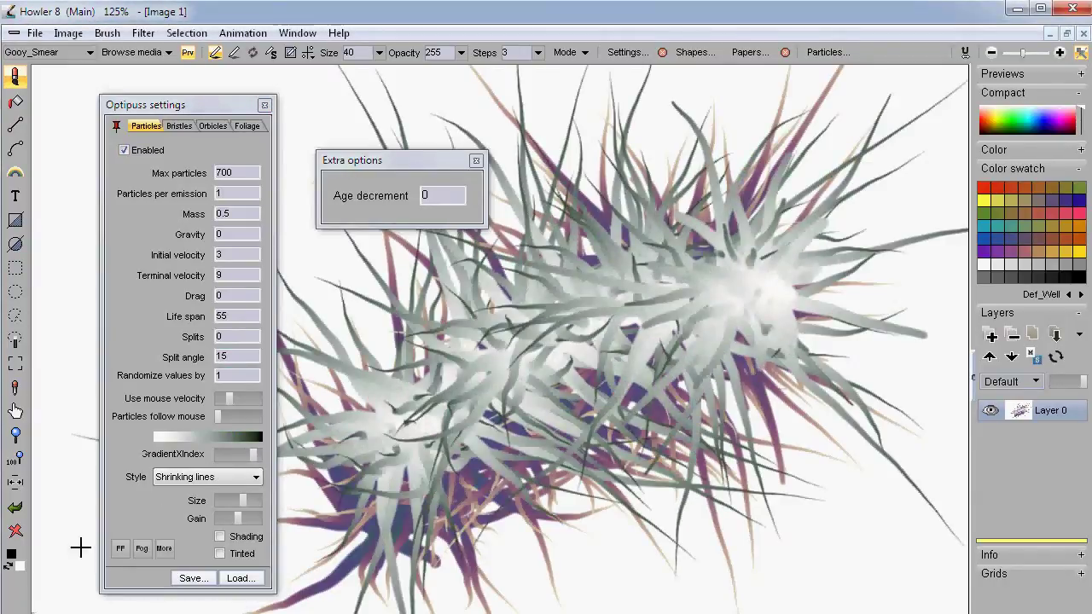
{"action": "left_click", "coordinate": [16, 531]}
{"action": "mouse_move", "coordinate": [390, 536]}
{"action": "left_mouse_down"}
{"action": "mouse_move", "coordinate": [452, 418]}
{"action": "mouse_move", "coordinate": [739, 282]}
{"action": "mouse_move", "coordinate": [817, 212]}
{"action": "mouse_move", "coordinate": [834, 175]}
{"action": "left_mouse_up"}
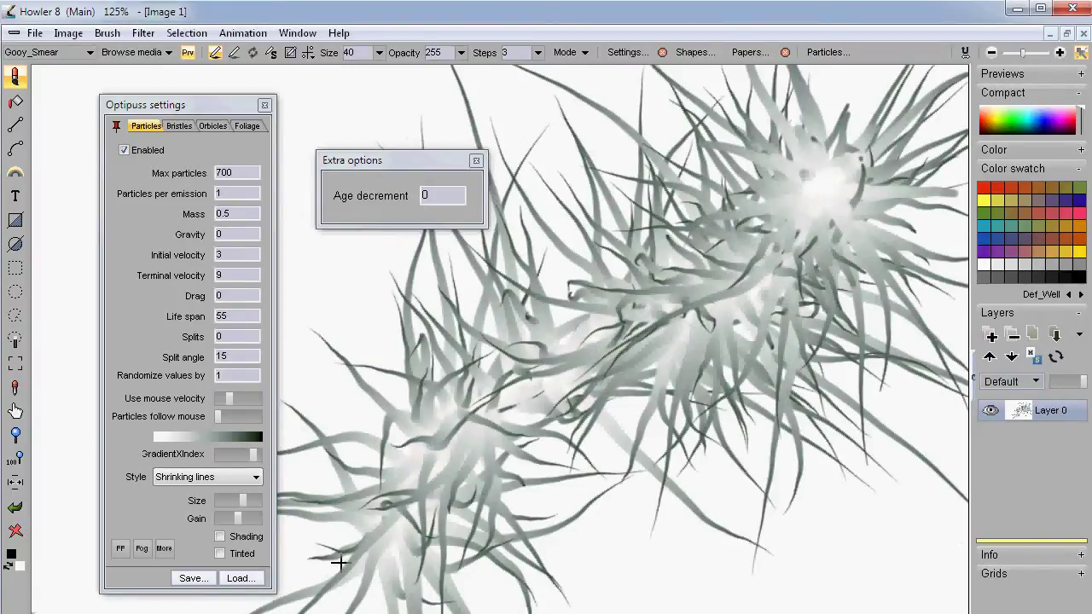
{"action": "mouse_move", "coordinate": [356, 523]}
{"action": "left_mouse_down"}
{"action": "mouse_move", "coordinate": [478, 421]}
{"action": "mouse_move", "coordinate": [560, 405]}
{"action": "mouse_move", "coordinate": [586, 372]}
{"action": "mouse_move", "coordinate": [587, 405]}
{"action": "mouse_move", "coordinate": [559, 405]}
{"action": "mouse_move", "coordinate": [580, 389]}
{"action": "left_mouse_up"}
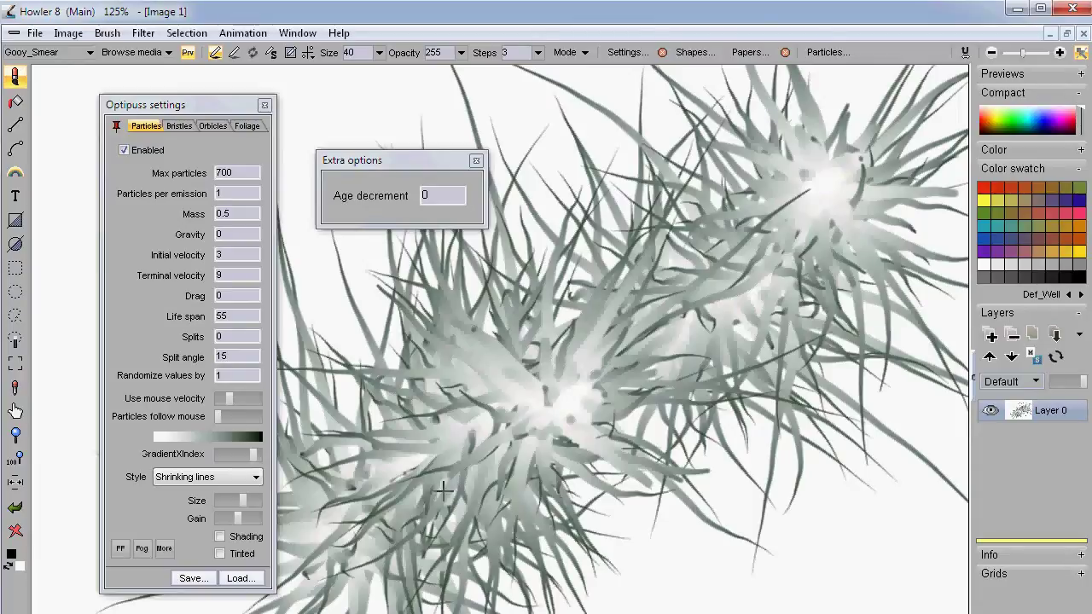
{"action": "left_click", "coordinate": [15, 532]}
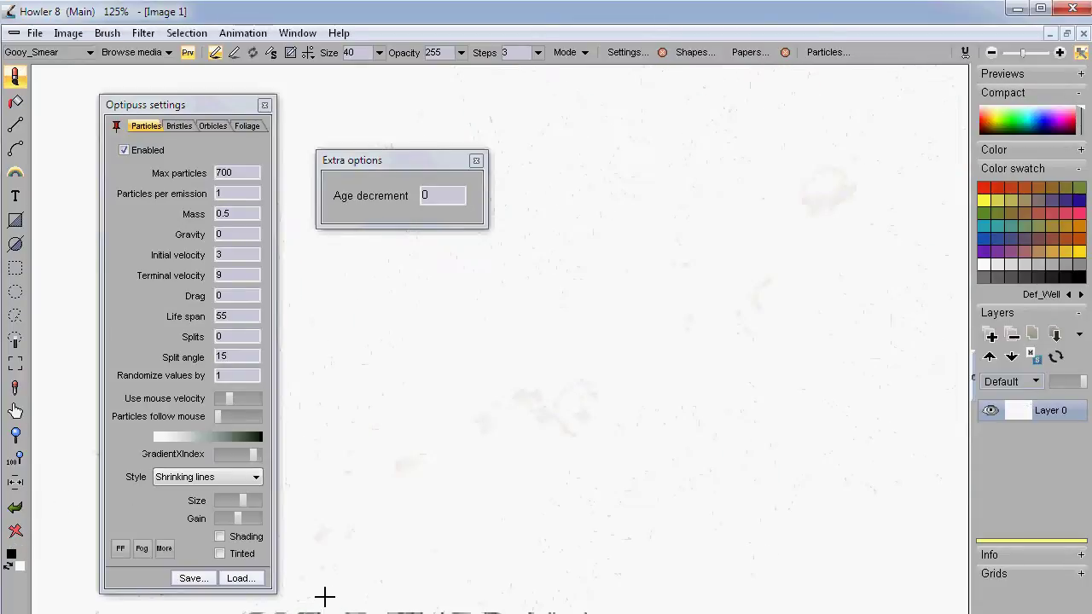
- Paint three sweeping grey strand strokes, clearing the canvas after each one
{"action": "mouse_move", "coordinate": [324, 597]}
{"action": "left_mouse_down"}
{"action": "mouse_move", "coordinate": [333, 554]}
{"action": "mouse_move", "coordinate": [648, 322]}
{"action": "mouse_move", "coordinate": [779, 282]}
{"action": "left_mouse_up"}
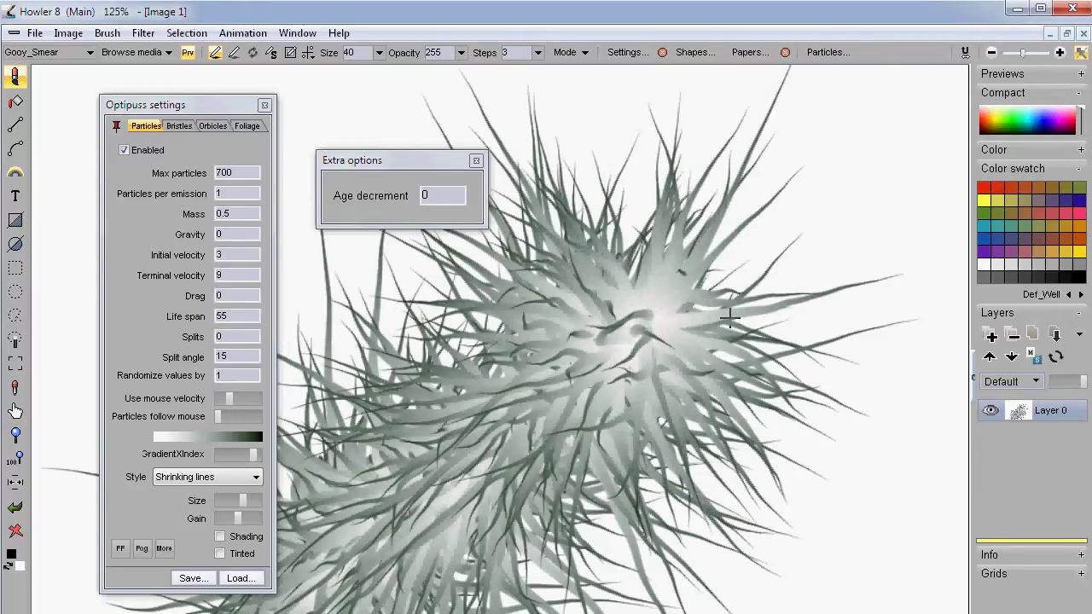
{"action": "left_click", "coordinate": [15, 530]}
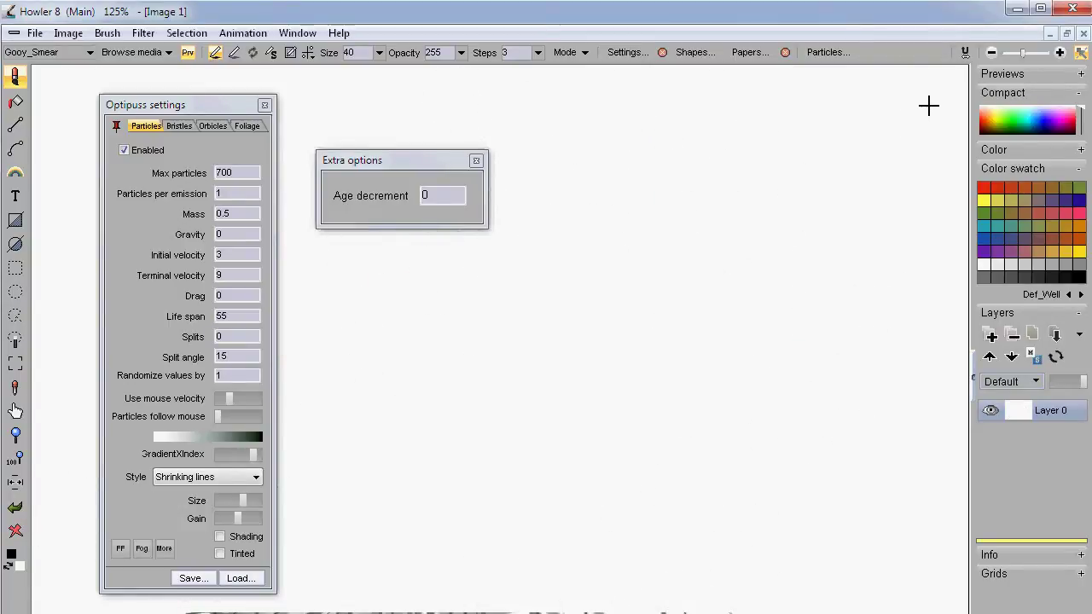
{"action": "mouse_move", "coordinate": [928, 93]}
{"action": "left_mouse_down"}
{"action": "mouse_move", "coordinate": [793, 170]}
{"action": "mouse_move", "coordinate": [682, 256]}
{"action": "mouse_move", "coordinate": [427, 492]}
{"action": "left_mouse_up"}
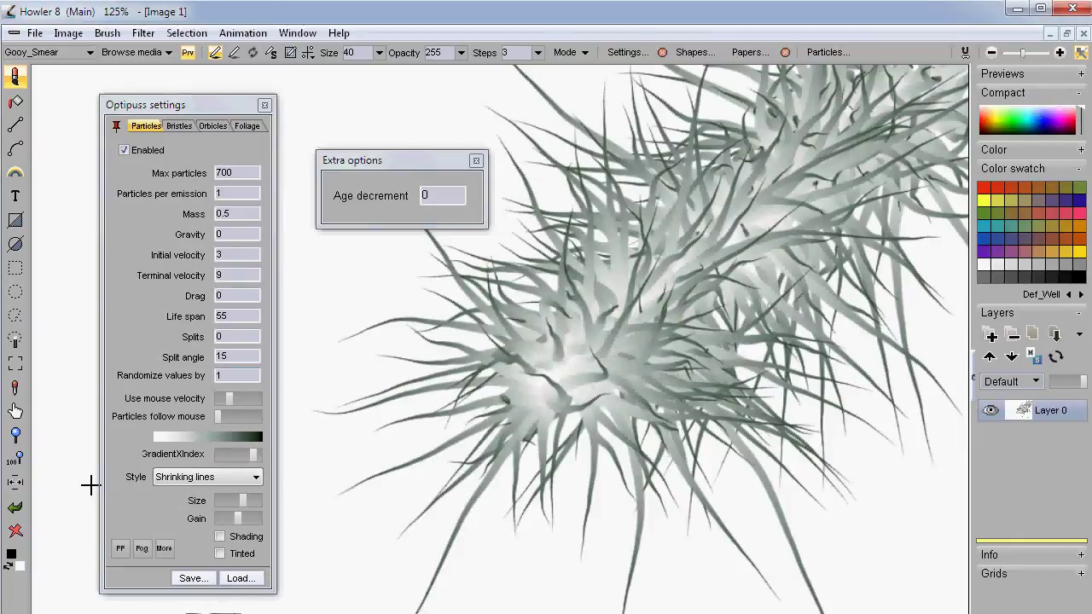
{"action": "left_click", "coordinate": [14, 532]}
{"action": "mouse_move", "coordinate": [853, 119]}
{"action": "left_mouse_down"}
{"action": "mouse_move", "coordinate": [836, 166]}
{"action": "mouse_move", "coordinate": [580, 358]}
{"action": "mouse_move", "coordinate": [385, 551]}
{"action": "mouse_move", "coordinate": [381, 539]}
{"action": "left_mouse_up"}
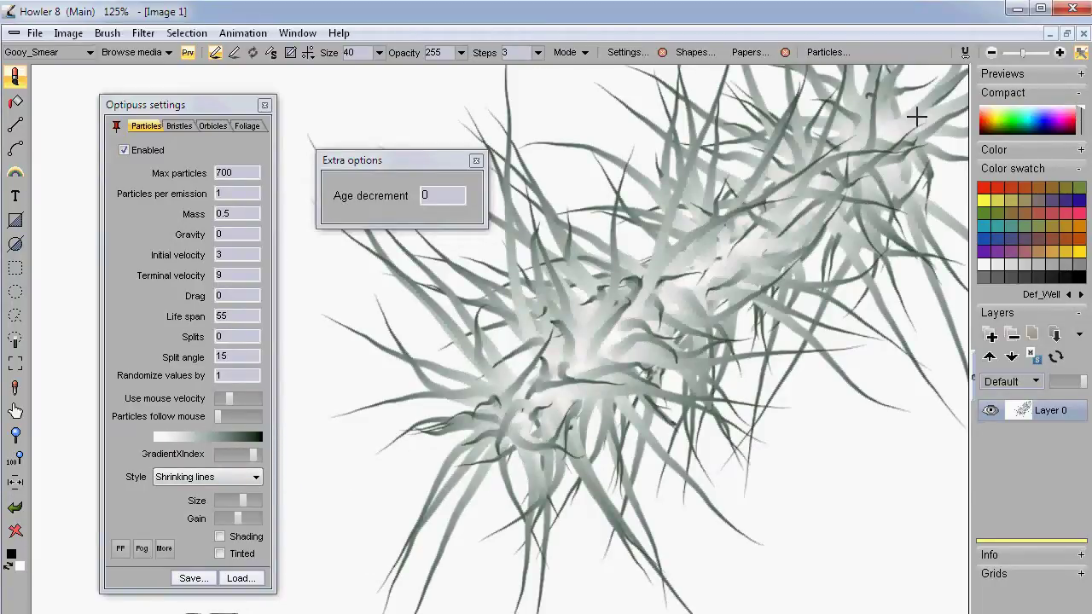
{"action": "left_click", "coordinate": [13, 532]}
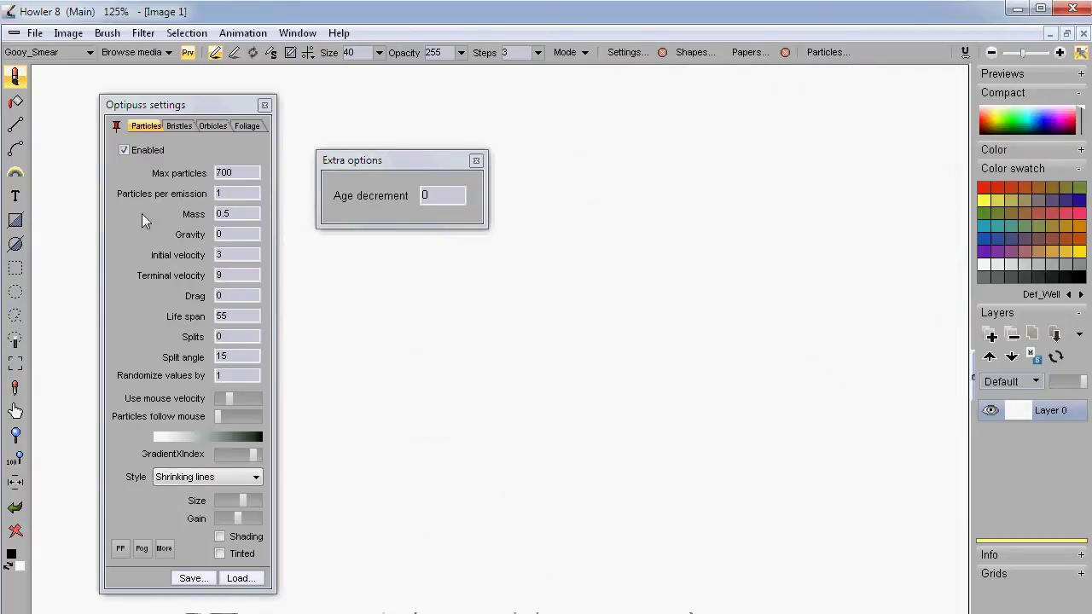
- Dismiss the options window, paint two strokes, then undo and repaint the lower spiky stroke
{"action": "left_click", "coordinate": [476, 161]}
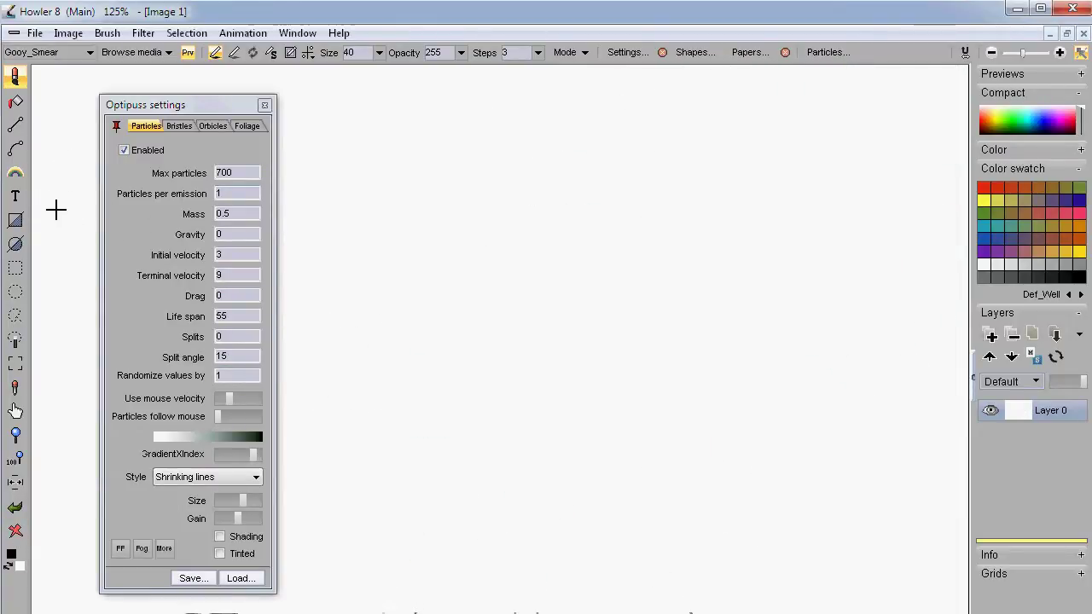
{"action": "left_click_drag", "start_coordinate": [54, 202], "coordinate": [803, 226]}
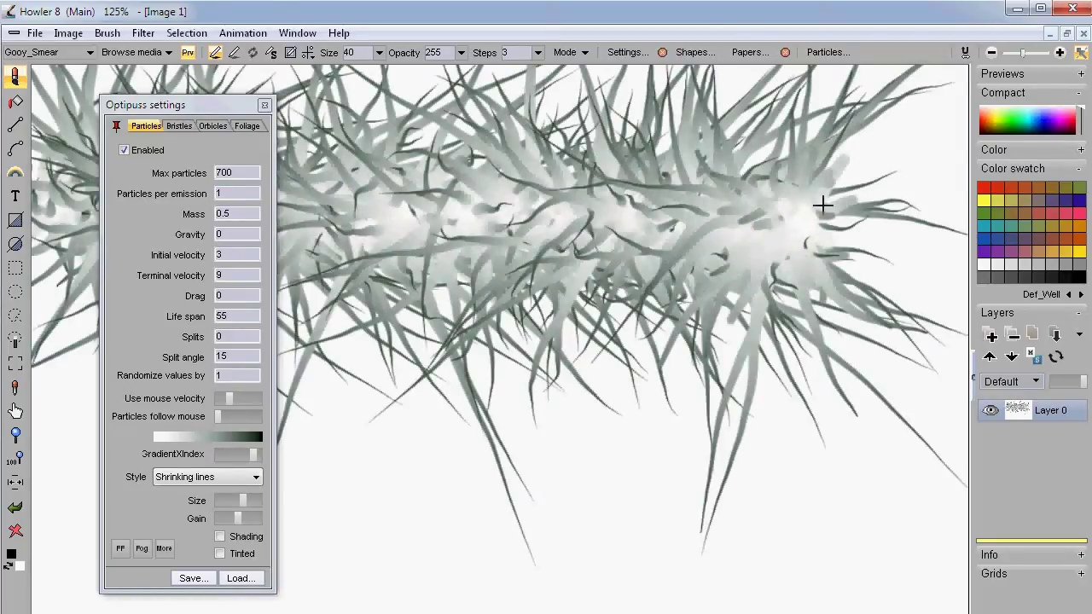
{"action": "left_click_drag", "start_coordinate": [47, 476], "coordinate": [759, 473]}
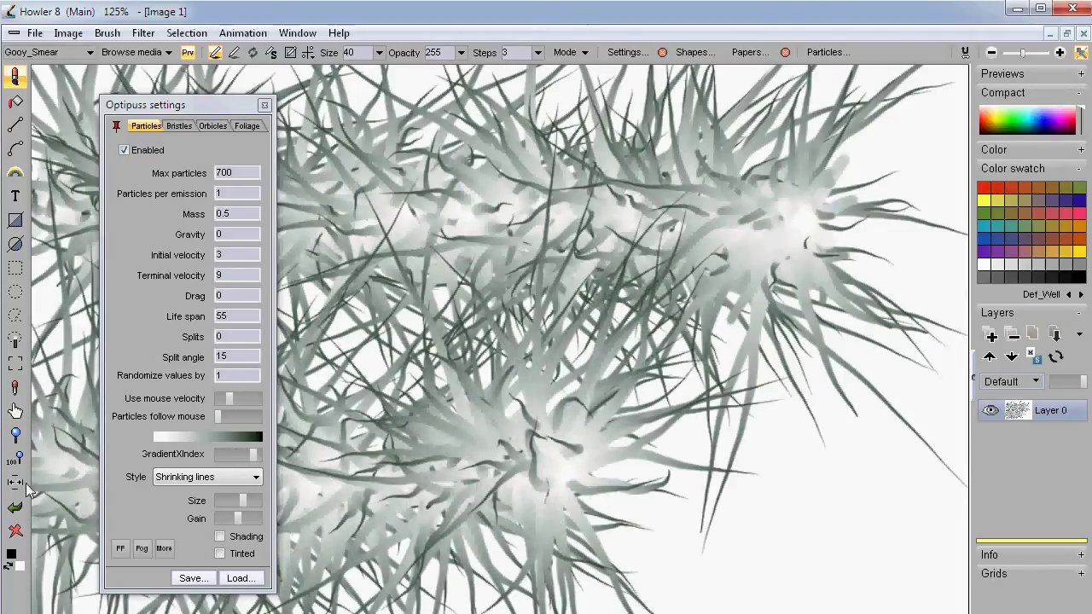
{"action": "left_click", "coordinate": [16, 508]}
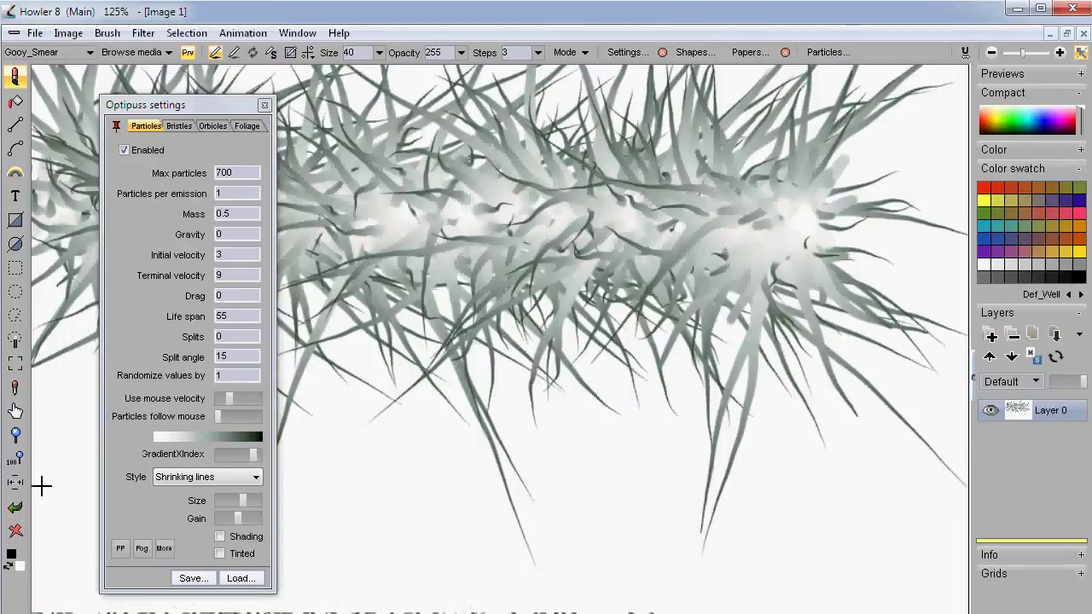
{"action": "mouse_move", "coordinate": [42, 486]}
{"action": "left_mouse_down"}
{"action": "mouse_move", "coordinate": [708, 483]}
{"action": "mouse_move", "coordinate": [964, 495]}
{"action": "mouse_move", "coordinate": [936, 503]}
{"action": "left_mouse_up"}
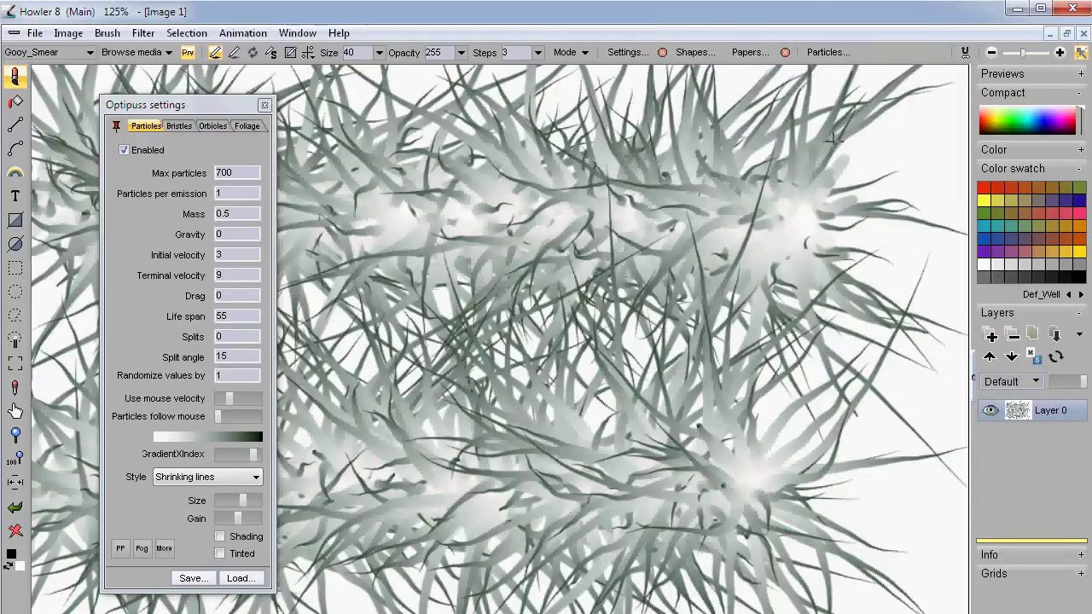
{"action": "scroll", "coordinate": [826, 171], "scroll_direction": "up", "scroll_amount": 6}
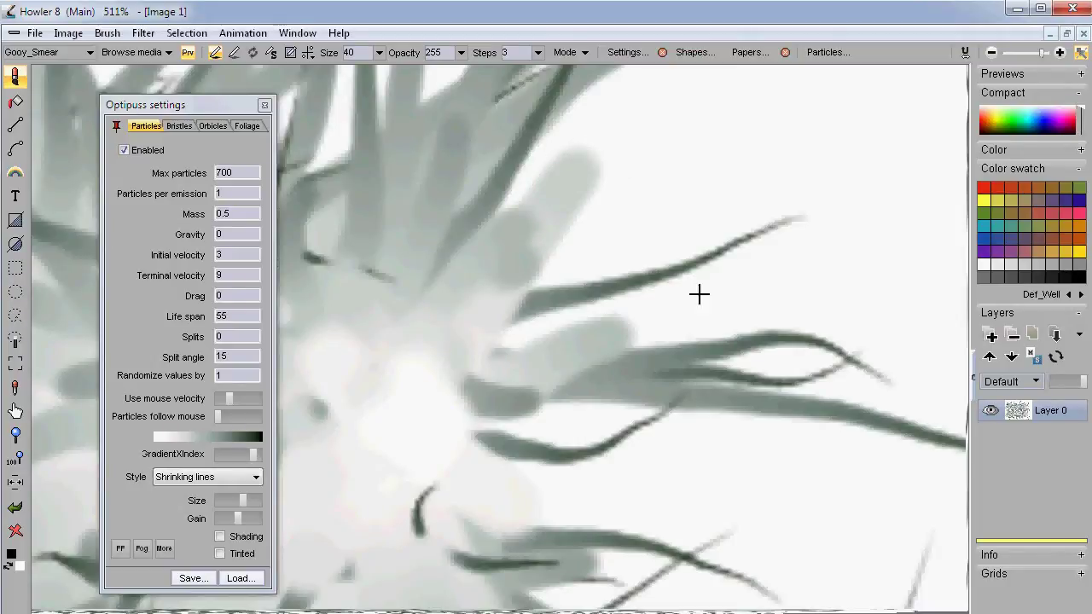
{"action": "scroll", "coordinate": [699, 295], "scroll_direction": "down", "scroll_amount": 5}
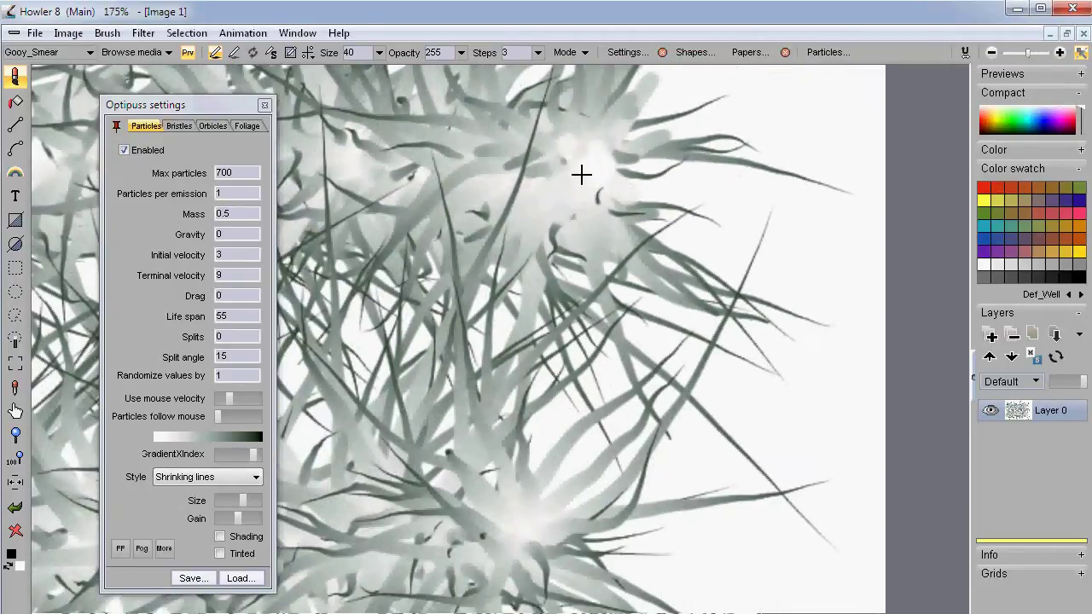
{"action": "left_click_drag", "start_coordinate": [484, 473], "coordinate": [453, 324]}
{"action": "scroll", "coordinate": [468, 373], "scroll_direction": "up", "scroll_amount": 4}
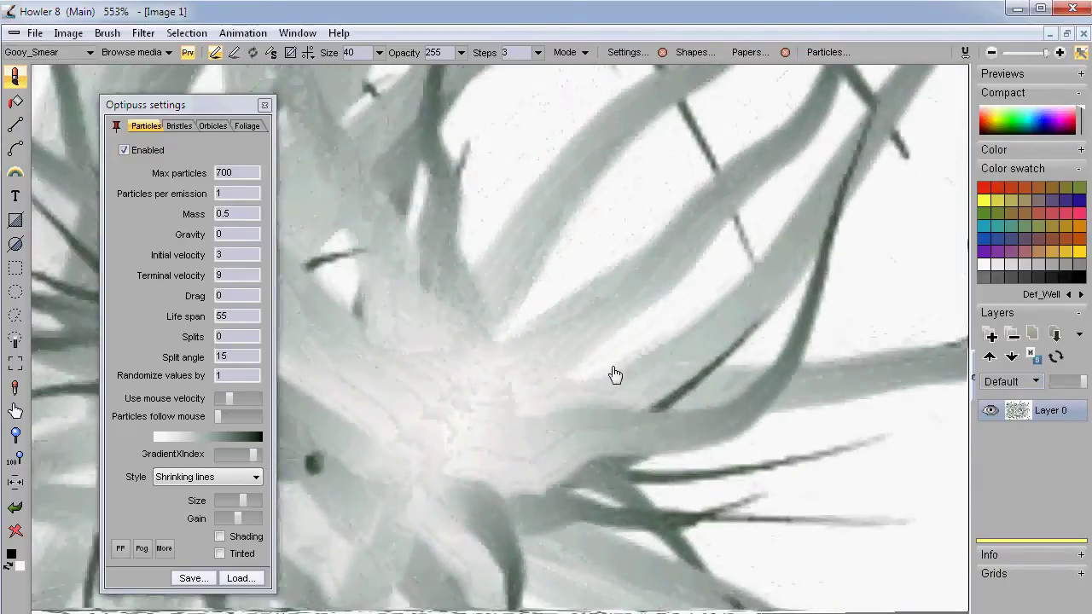
{"action": "scroll", "coordinate": [530, 394], "scroll_direction": "down", "scroll_amount": 1}
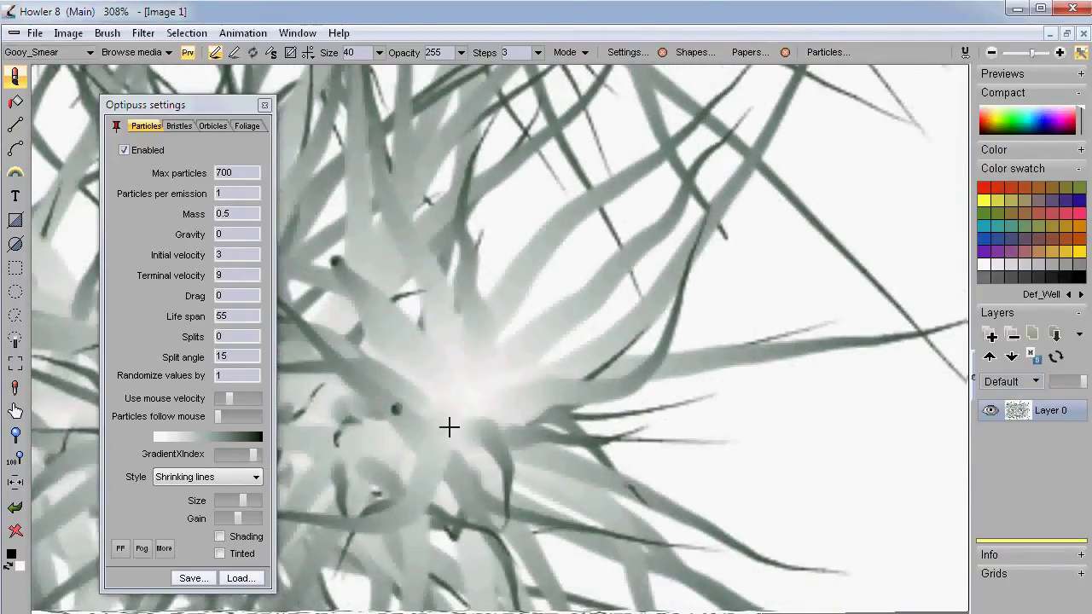
{"action": "scroll", "coordinate": [450, 426], "scroll_direction": "down", "scroll_amount": 4}
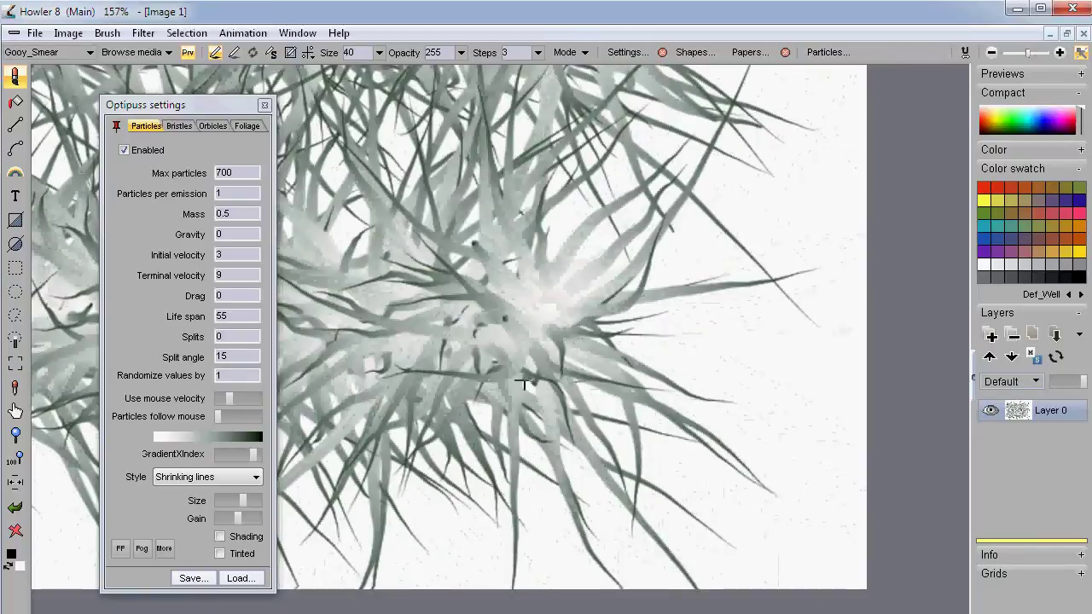
{"action": "scroll", "coordinate": [523, 385], "scroll_direction": "down", "scroll_amount": 4}
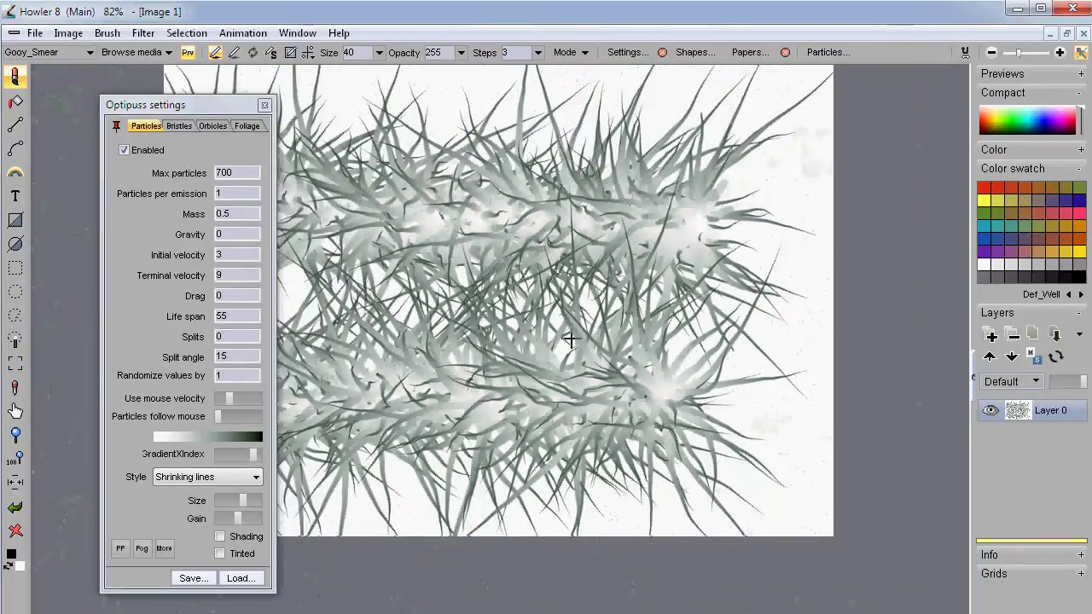
{"action": "scroll", "coordinate": [641, 390], "scroll_direction": "up", "scroll_amount": 1}
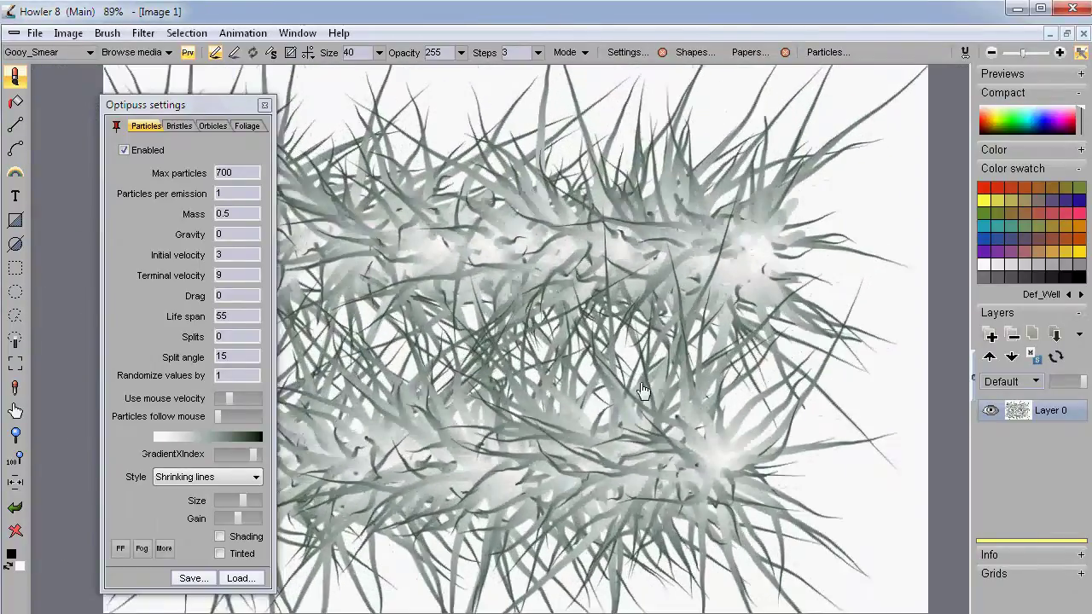
{"action": "scroll", "coordinate": [641, 390], "scroll_direction": "up", "scroll_amount": 2}
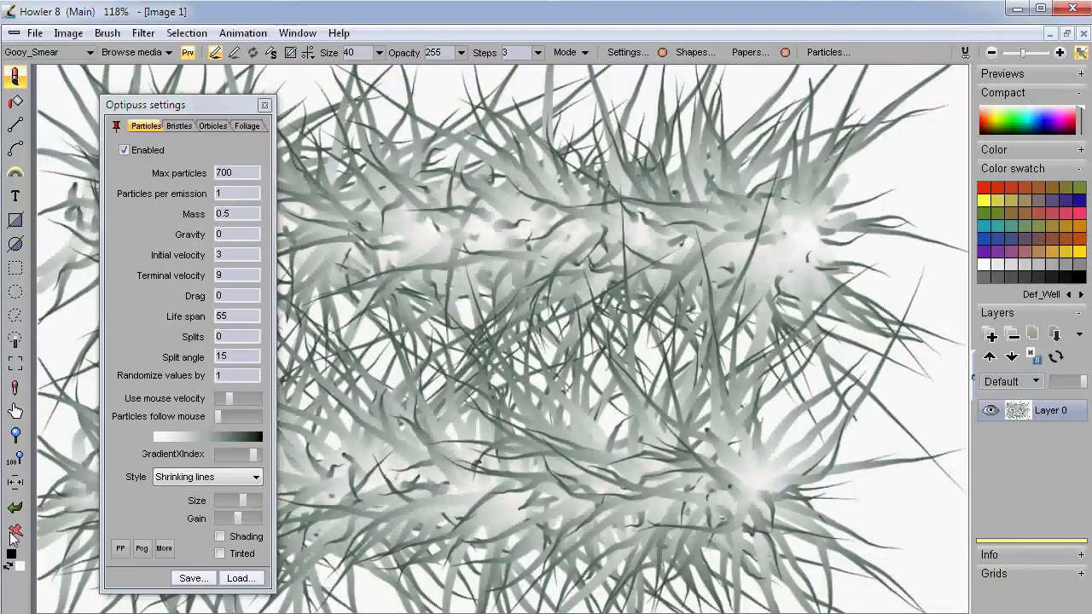
{"action": "left_click", "coordinate": [15, 530]}
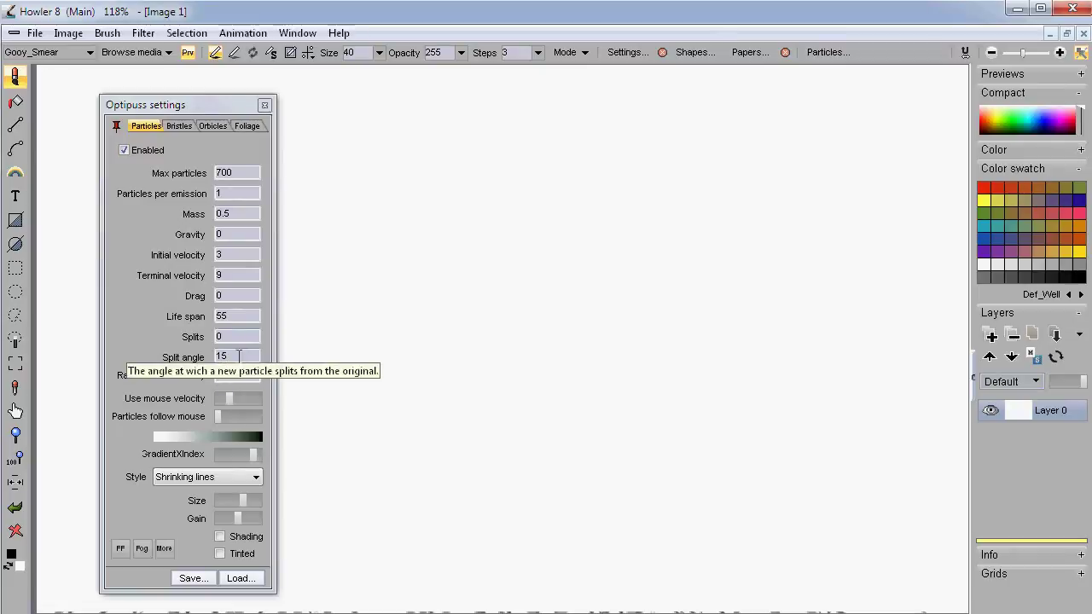
- Set Life span to 333 and paint a test stroke with the longer-lived particles
{"action": "double_click", "coordinate": [245, 316]}
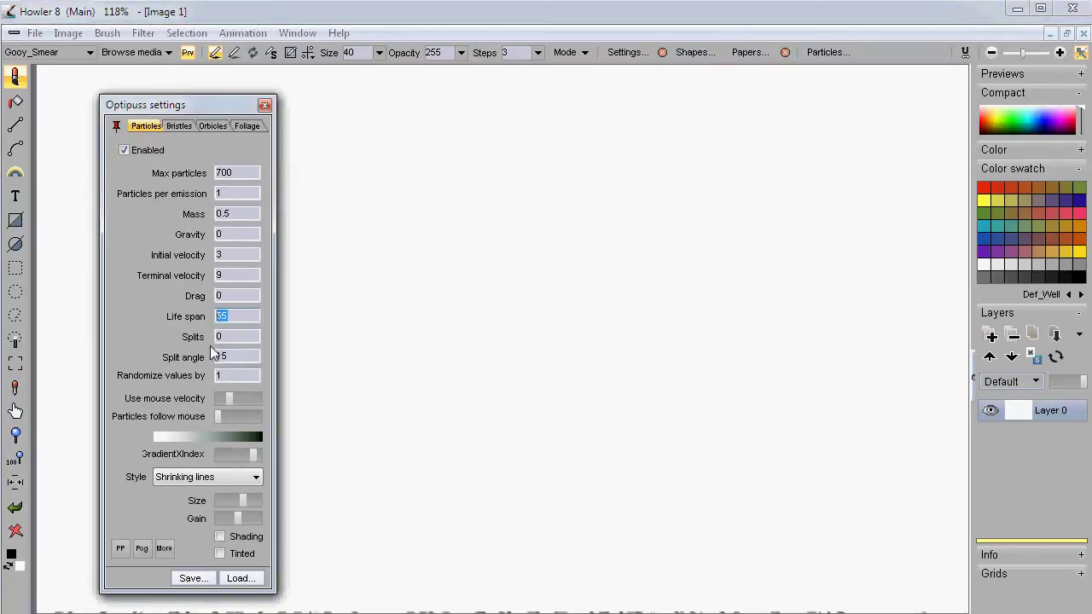
{"action": "type", "text": "333"}
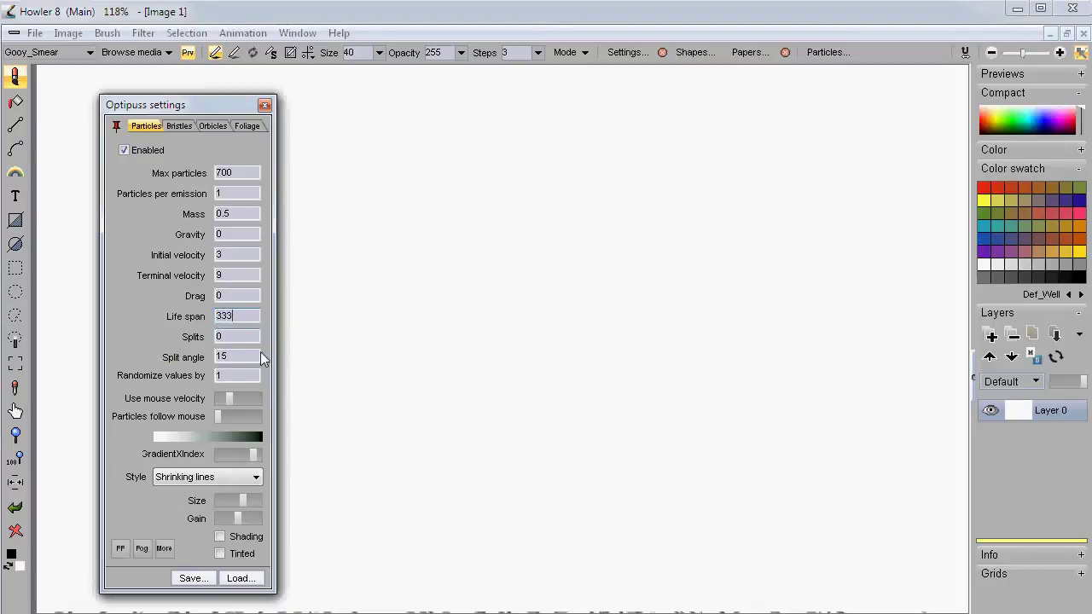
{"action": "mouse_move", "coordinate": [85, 487]}
{"action": "left_mouse_down"}
{"action": "mouse_move", "coordinate": [355, 310]}
{"action": "mouse_move", "coordinate": [419, 349]}
{"action": "mouse_move", "coordinate": [495, 366]}
{"action": "mouse_move", "coordinate": [465, 333]}
{"action": "left_mouse_up"}
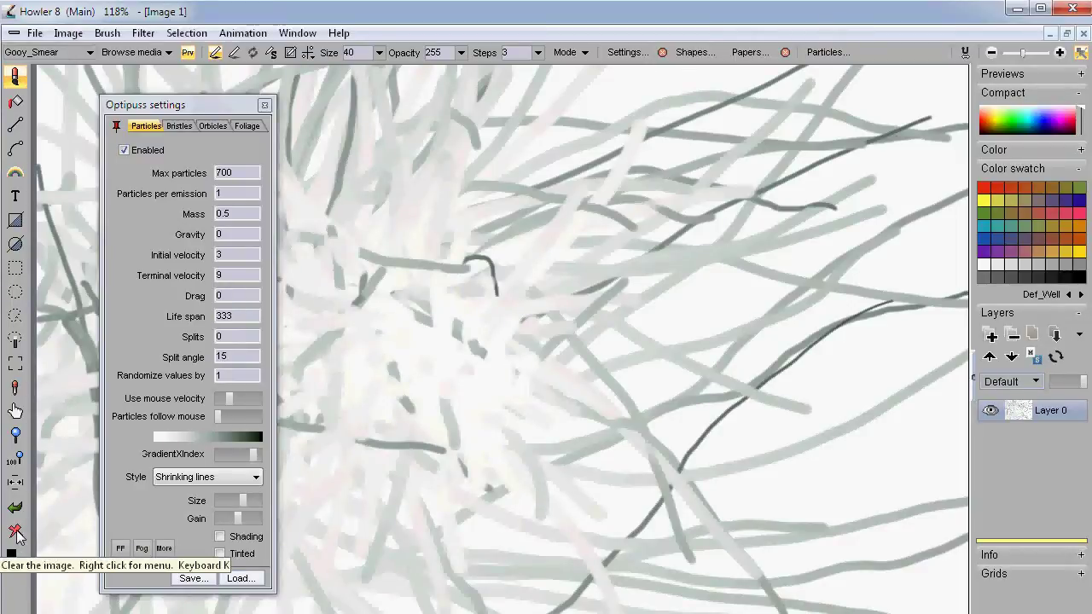
- Swap the colours, clear the image to black, and paint white strands toward the centre
{"action": "left_click", "coordinate": [12, 568]}
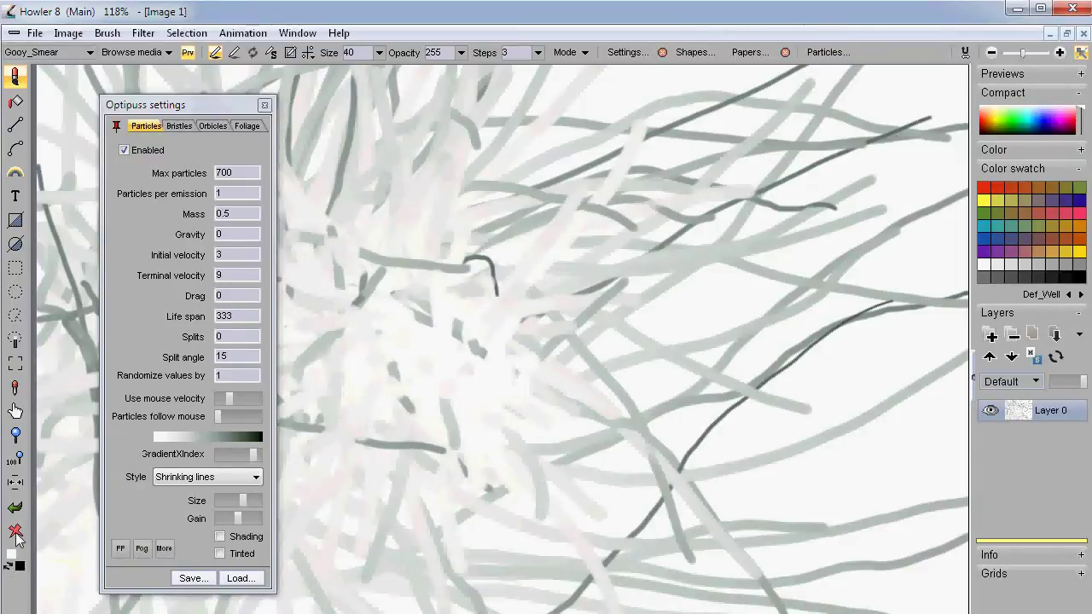
{"action": "left_click", "coordinate": [16, 531]}
{"action": "mouse_move", "coordinate": [52, 555]}
{"action": "left_mouse_down"}
{"action": "mouse_move", "coordinate": [295, 469]}
{"action": "mouse_move", "coordinate": [348, 400]}
{"action": "mouse_move", "coordinate": [370, 427]}
{"action": "mouse_move", "coordinate": [400, 430]}
{"action": "mouse_move", "coordinate": [427, 411]}
{"action": "mouse_move", "coordinate": [503, 426]}
{"action": "left_mouse_up"}
- Set Randomize values by to 0 and Life span to 222
{"action": "left_click_drag", "start_coordinate": [245, 376], "coordinate": [139, 384]}
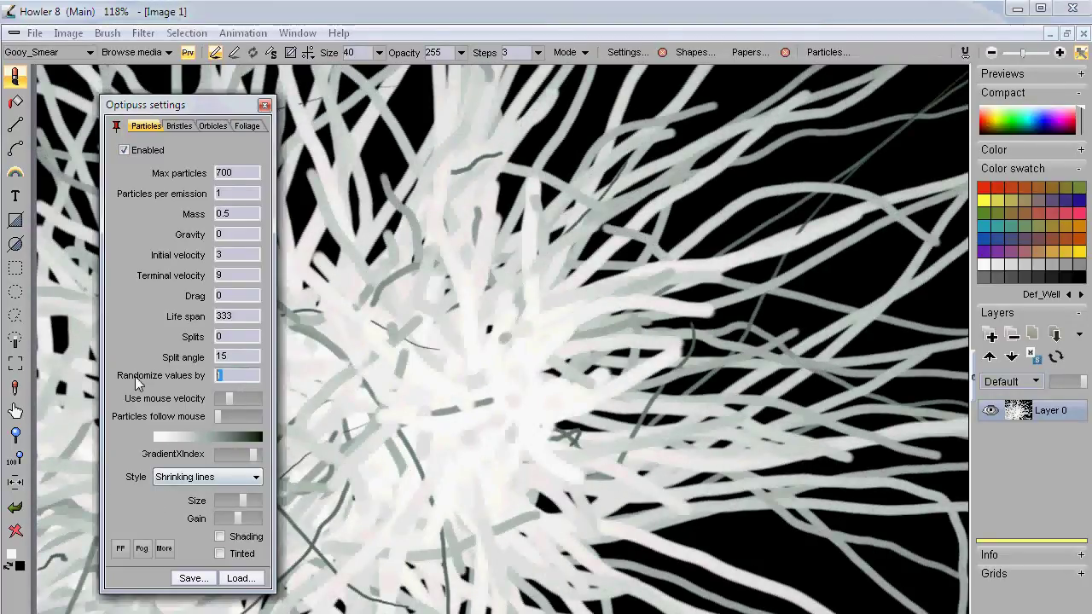
{"action": "type", "text": "0"}
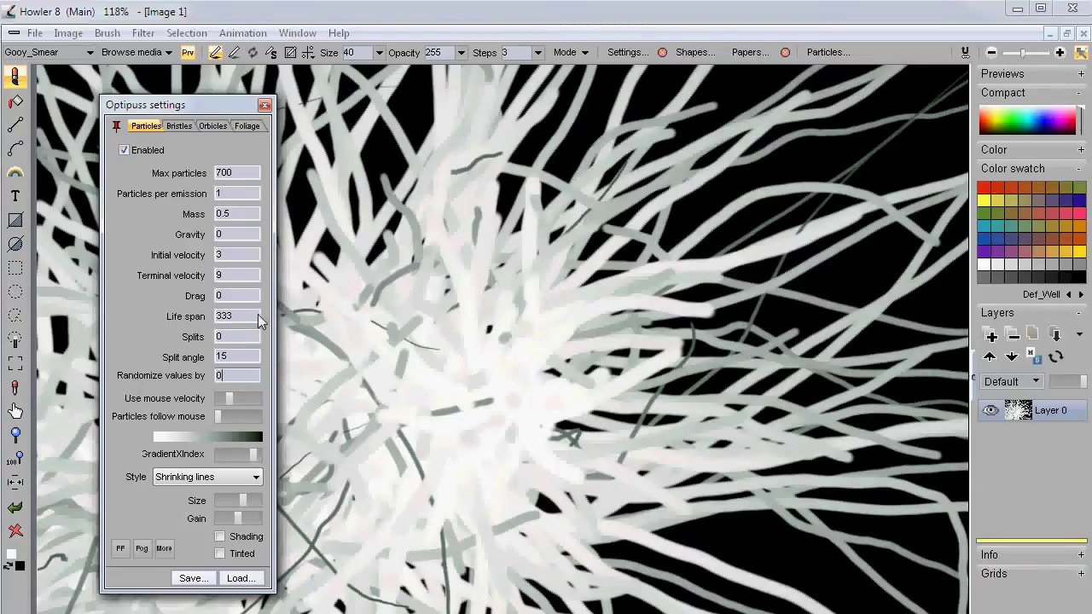
{"action": "left_click_drag", "start_coordinate": [260, 320], "coordinate": [220, 315]}
{"action": "type", "text": "222"}
- Clear to black and paint a dense white-grey particle starburst toward the centre
{"action": "left_click", "coordinate": [15, 530]}
{"action": "mouse_move", "coordinate": [60, 550]}
{"action": "left_mouse_down"}
{"action": "mouse_move", "coordinate": [183, 500]}
{"action": "mouse_move", "coordinate": [340, 474]}
{"action": "mouse_move", "coordinate": [434, 387]}
{"action": "mouse_move", "coordinate": [491, 367]}
{"action": "mouse_move", "coordinate": [684, 422]}
{"action": "mouse_move", "coordinate": [707, 408]}
{"action": "mouse_move", "coordinate": [680, 390]}
{"action": "mouse_move", "coordinate": [664, 398]}
{"action": "mouse_move", "coordinate": [620, 330]}
{"action": "mouse_move", "coordinate": [602, 324]}
{"action": "mouse_move", "coordinate": [611, 351]}
{"action": "left_mouse_up"}
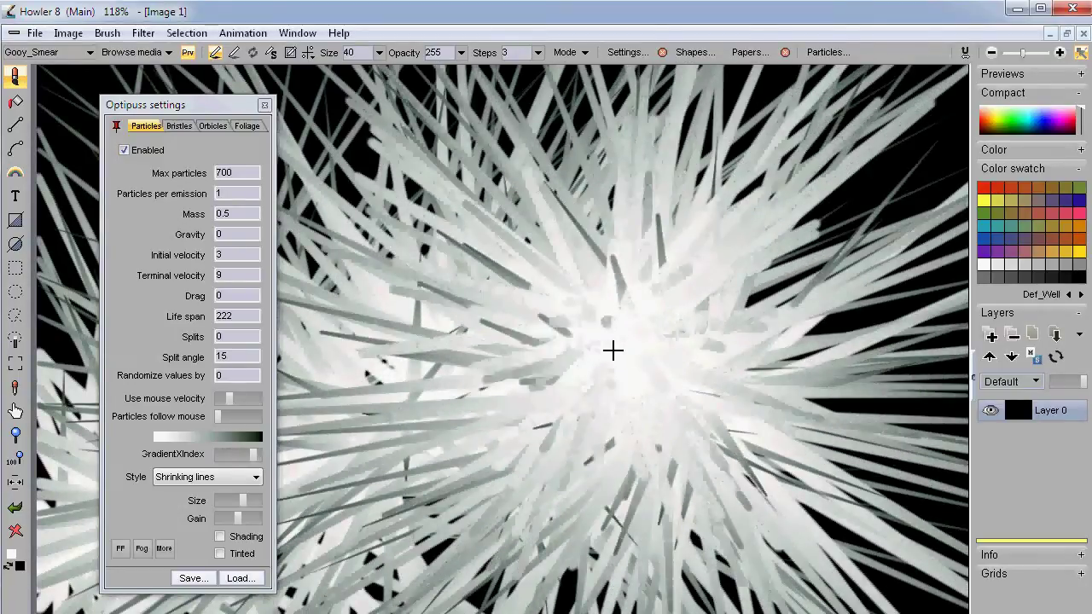
{"action": "left_click_drag", "start_coordinate": [633, 403], "coordinate": [596, 371]}
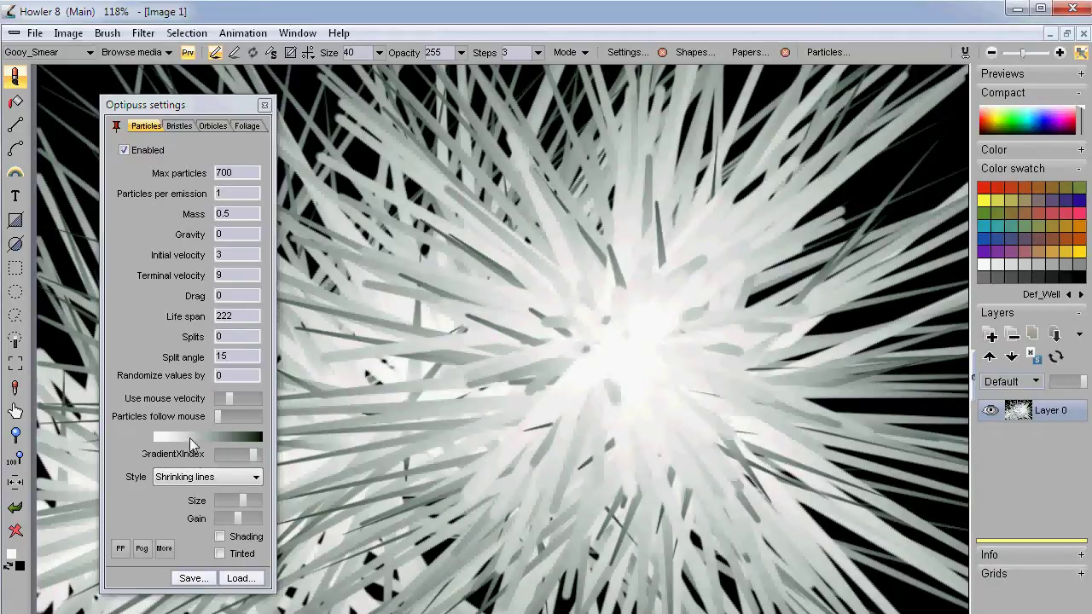
{"action": "left_click", "coordinate": [216, 437]}
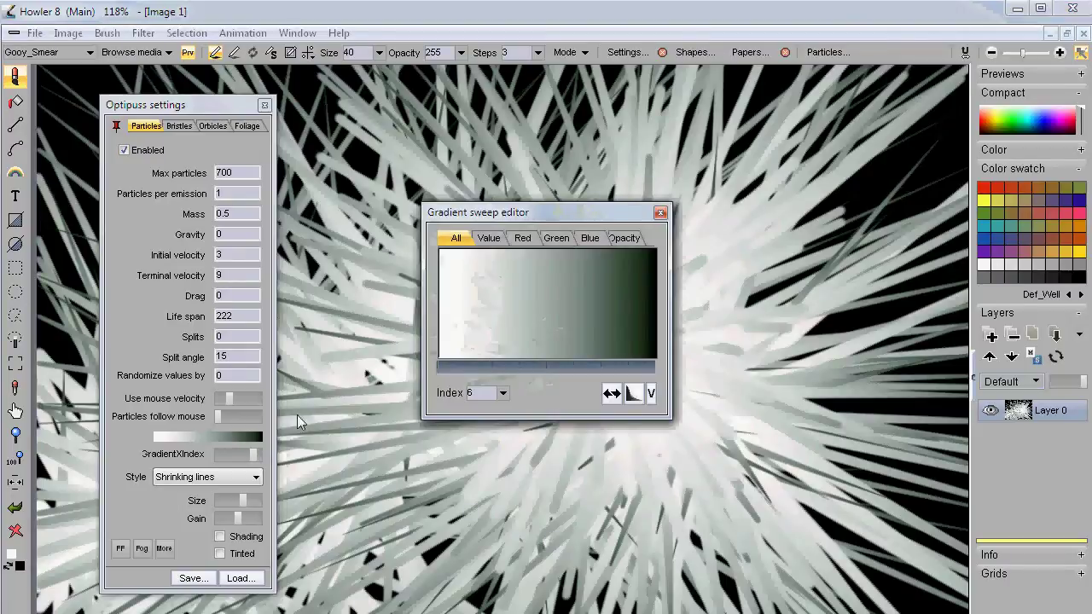
- Reshape the gradient's Green and Blue curves so its left end turns orange-pink
{"action": "left_click", "coordinate": [522, 239]}
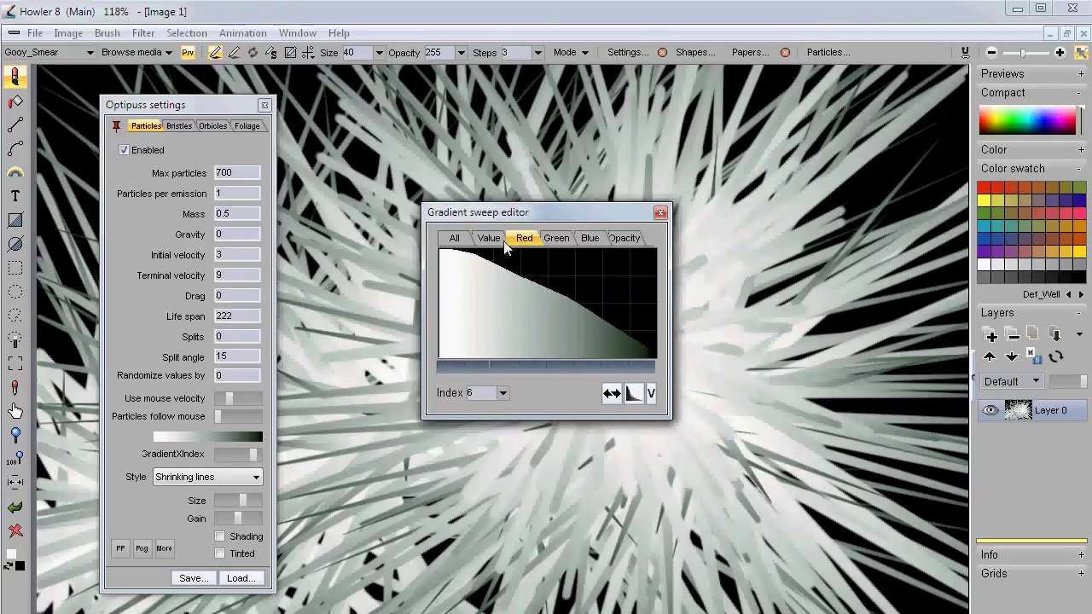
{"action": "left_click", "coordinate": [555, 240]}
{"action": "mouse_move", "coordinate": [546, 288]}
{"action": "left_mouse_down"}
{"action": "mouse_move", "coordinate": [465, 278]}
{"action": "mouse_move", "coordinate": [441, 362]}
{"action": "left_mouse_up"}
{"action": "left_click", "coordinate": [587, 241]}
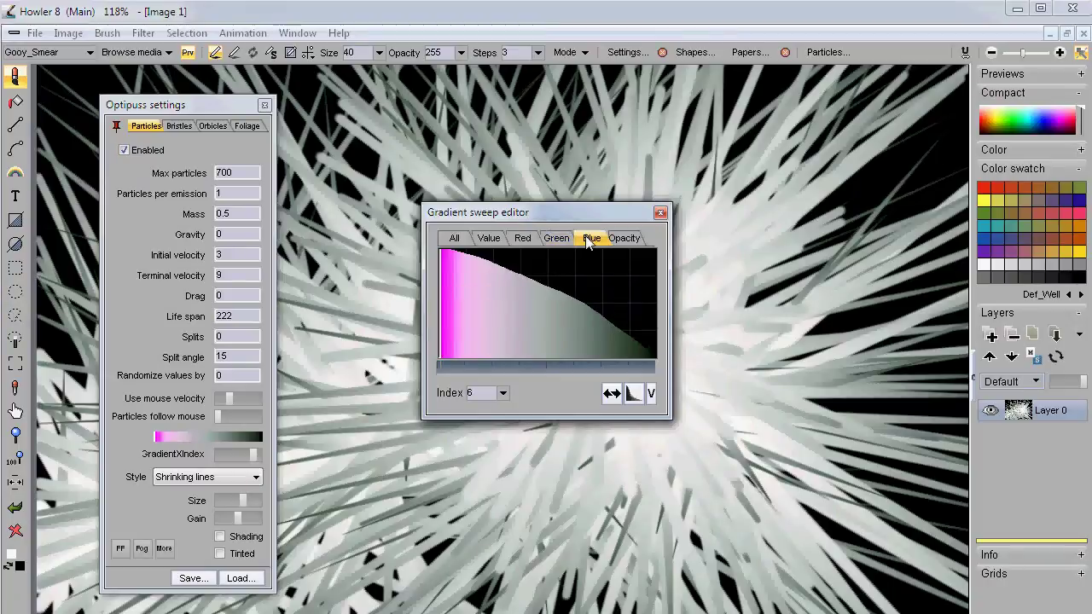
{"action": "mouse_move", "coordinate": [465, 340]}
{"action": "left_mouse_down"}
{"action": "mouse_move", "coordinate": [433, 369]}
{"action": "mouse_move", "coordinate": [469, 323]}
{"action": "mouse_move", "coordinate": [457, 343]}
{"action": "left_mouse_up"}
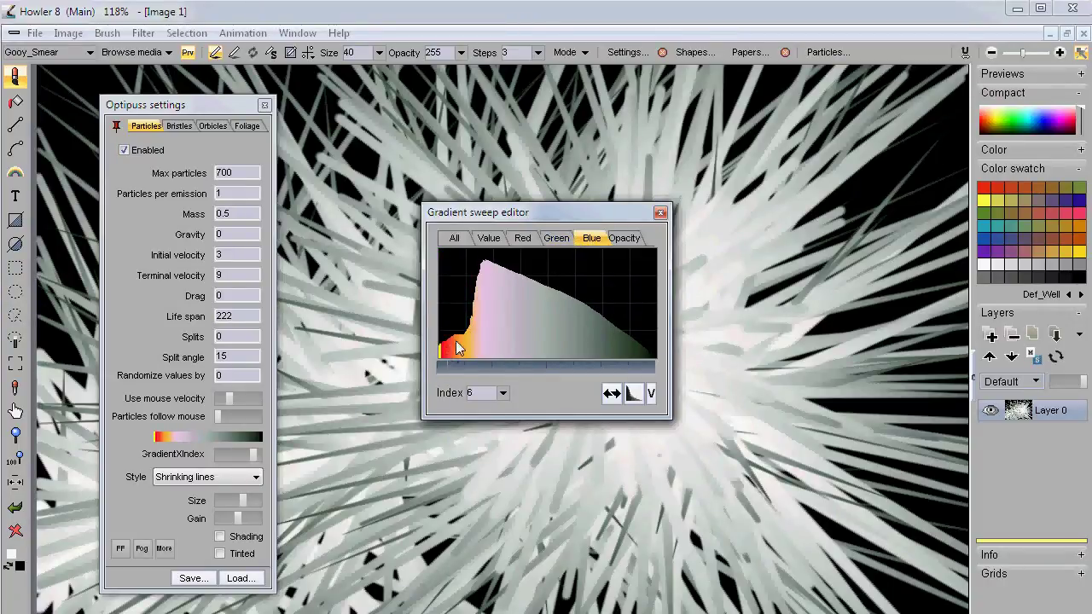
- Smooth the blue curve three times, test-paint orange and lilac strokes, and close the editor
{"action": "left_click", "coordinate": [632, 398]}
{"action": "left_click", "coordinate": [632, 398]}
{"action": "left_click", "coordinate": [632, 398]}
{"action": "mouse_move", "coordinate": [804, 324]}
{"action": "left_mouse_down"}
{"action": "mouse_move", "coordinate": [773, 332]}
{"action": "mouse_move", "coordinate": [728, 376]}
{"action": "mouse_move", "coordinate": [688, 444]}
{"action": "mouse_move", "coordinate": [614, 477]}
{"action": "mouse_move", "coordinate": [554, 465]}
{"action": "left_mouse_up"}
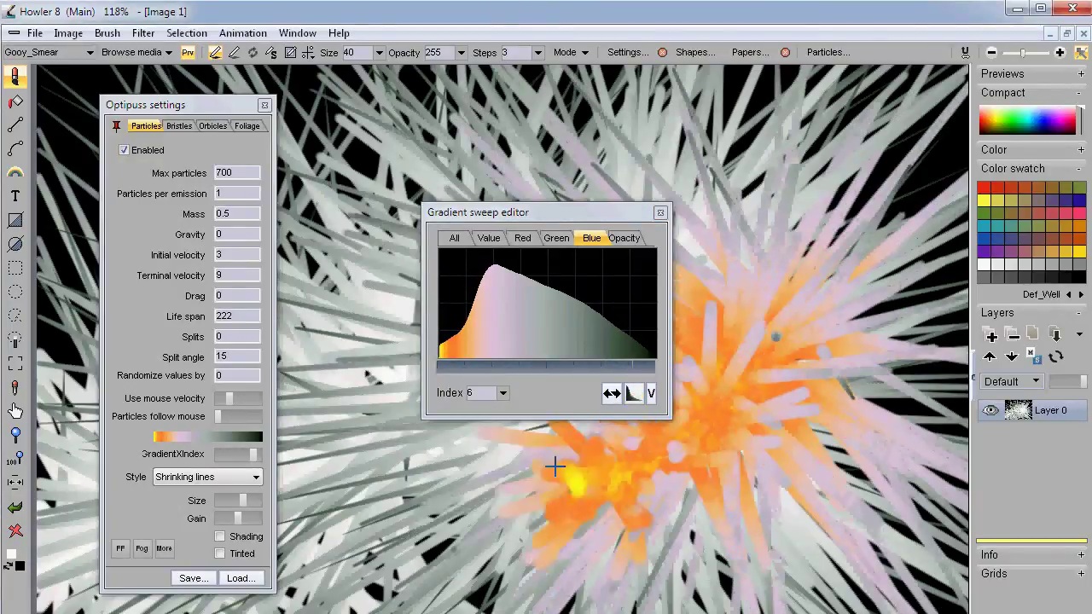
{"action": "left_click", "coordinate": [660, 213]}
- Paint orange and lilac strokes, then clear to black and repaint from the left edge to centre
{"action": "left_click", "coordinate": [15, 531]}
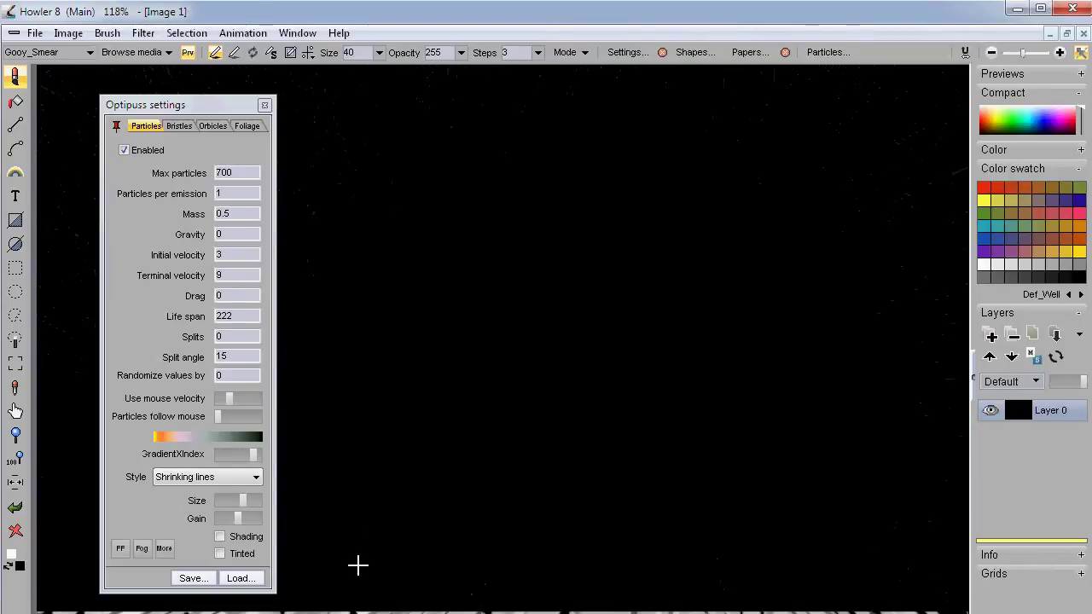
{"action": "mouse_move", "coordinate": [358, 566]}
{"action": "left_mouse_down"}
{"action": "mouse_move", "coordinate": [366, 458]}
{"action": "mouse_move", "coordinate": [402, 399]}
{"action": "mouse_move", "coordinate": [485, 347]}
{"action": "mouse_move", "coordinate": [515, 344]}
{"action": "mouse_move", "coordinate": [627, 394]}
{"action": "mouse_move", "coordinate": [724, 390]}
{"action": "mouse_move", "coordinate": [745, 361]}
{"action": "mouse_move", "coordinate": [672, 288]}
{"action": "mouse_move", "coordinate": [617, 267]}
{"action": "mouse_move", "coordinate": [513, 270]}
{"action": "mouse_move", "coordinate": [469, 284]}
{"action": "mouse_move", "coordinate": [443, 307]}
{"action": "mouse_move", "coordinate": [430, 345]}
{"action": "mouse_move", "coordinate": [434, 374]}
{"action": "mouse_move", "coordinate": [481, 418]}
{"action": "mouse_move", "coordinate": [583, 427]}
{"action": "mouse_move", "coordinate": [685, 410]}
{"action": "mouse_move", "coordinate": [710, 421]}
{"action": "left_mouse_up"}
{"action": "mouse_move", "coordinate": [443, 335]}
{"action": "left_mouse_down"}
{"action": "mouse_move", "coordinate": [492, 312]}
{"action": "mouse_move", "coordinate": [528, 317]}
{"action": "mouse_move", "coordinate": [588, 381]}
{"action": "mouse_move", "coordinate": [710, 389]}
{"action": "left_mouse_up"}
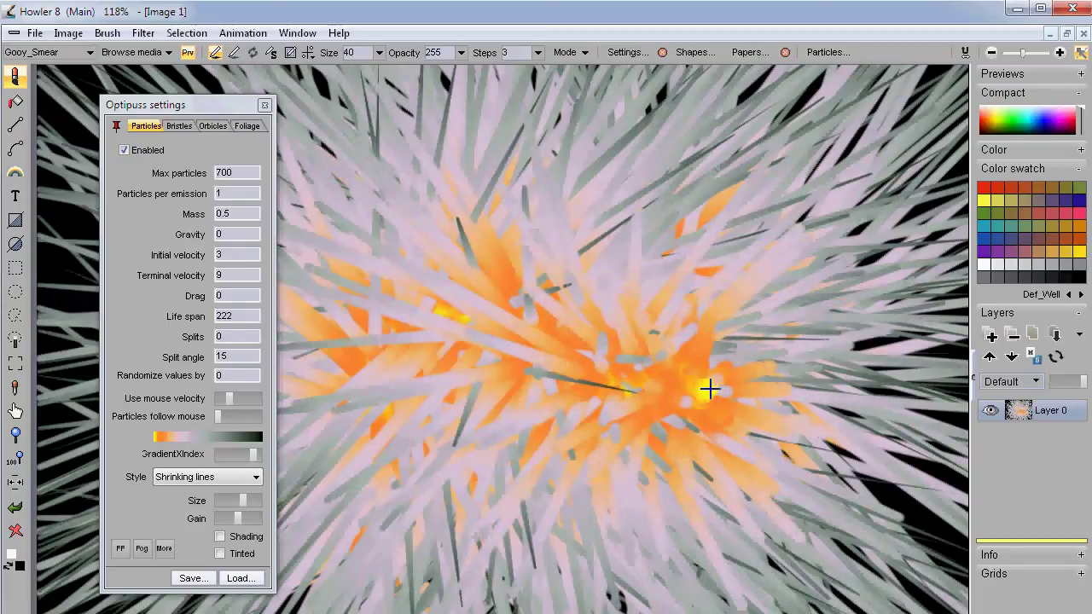
{"action": "left_click", "coordinate": [14, 532]}
{"action": "mouse_move", "coordinate": [66, 397]}
{"action": "left_mouse_down"}
{"action": "mouse_move", "coordinate": [434, 317]}
{"action": "mouse_move", "coordinate": [594, 319]}
{"action": "left_mouse_up"}
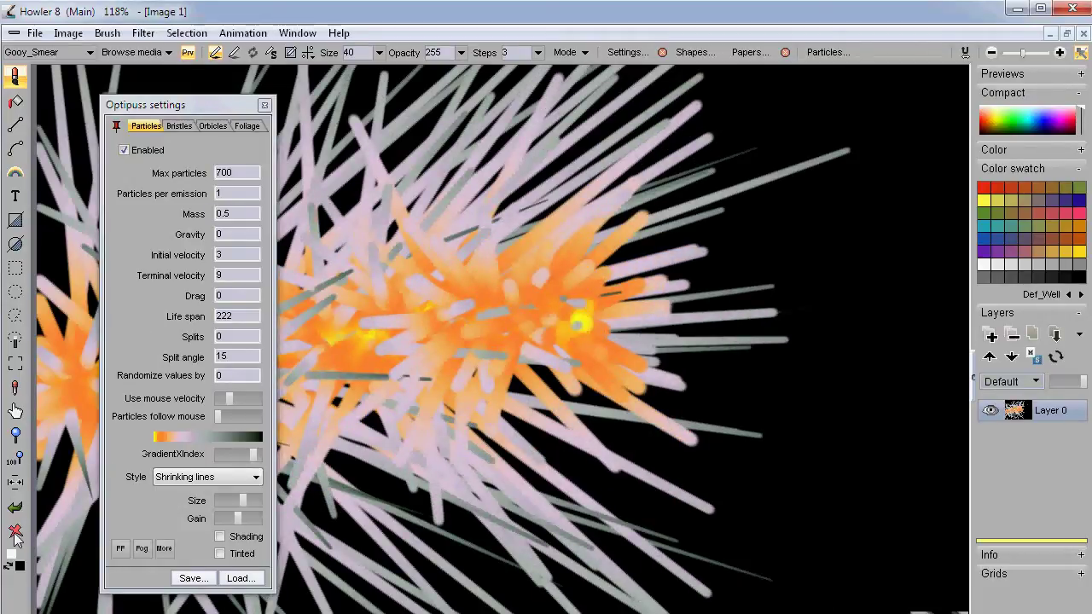
- Repaint two left-edge-to-centre orange strokes, clearing the canvas to black before and after each
{"action": "left_click", "coordinate": [15, 534]}
{"action": "mouse_move", "coordinate": [50, 424]}
{"action": "left_mouse_down"}
{"action": "mouse_move", "coordinate": [295, 340]}
{"action": "mouse_move", "coordinate": [442, 305]}
{"action": "mouse_move", "coordinate": [585, 294]}
{"action": "mouse_move", "coordinate": [701, 300]}
{"action": "mouse_move", "coordinate": [860, 344]}
{"action": "mouse_move", "coordinate": [898, 362]}
{"action": "mouse_move", "coordinate": [923, 418]}
{"action": "left_mouse_up"}
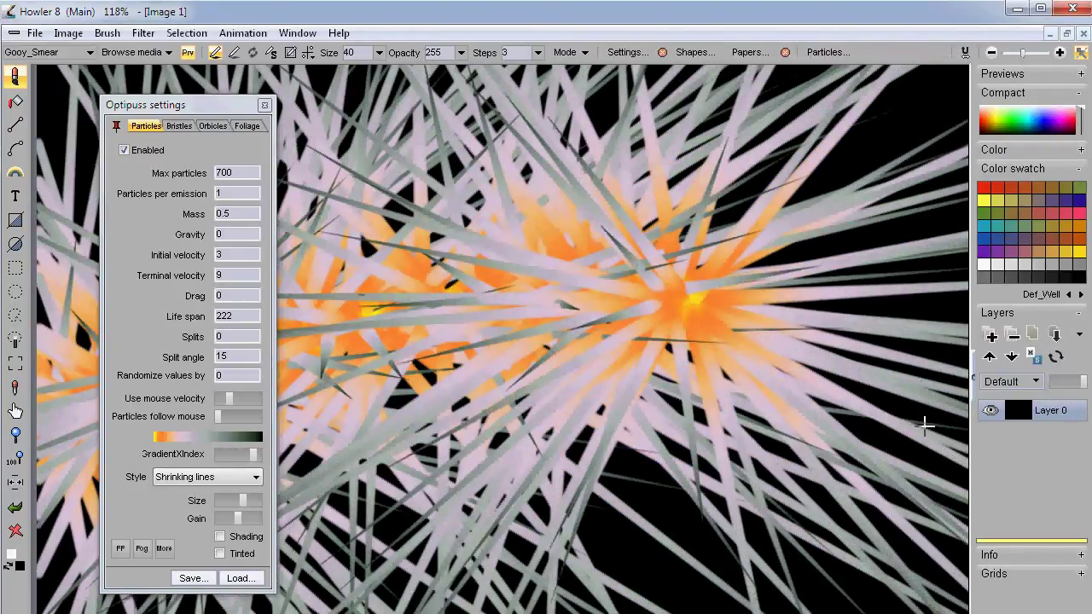
{"action": "left_click", "coordinate": [15, 531]}
{"action": "mouse_move", "coordinate": [44, 509]}
{"action": "left_mouse_down"}
{"action": "mouse_move", "coordinate": [134, 453]}
{"action": "mouse_move", "coordinate": [495, 356]}
{"action": "mouse_move", "coordinate": [735, 352]}
{"action": "mouse_move", "coordinate": [865, 380]}
{"action": "mouse_move", "coordinate": [782, 386]}
{"action": "left_mouse_up"}
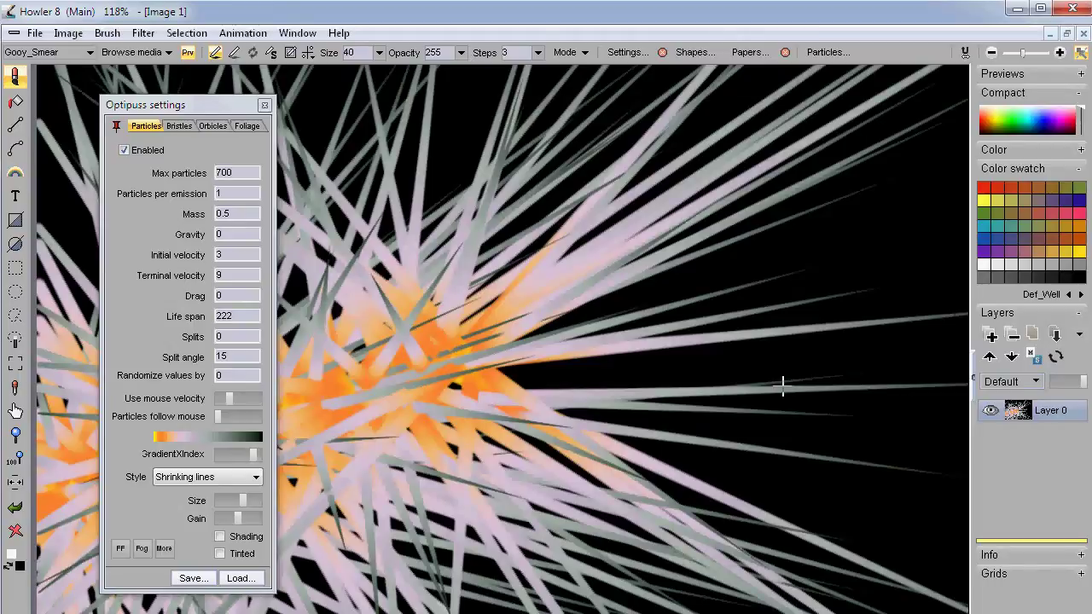
{"action": "left_click", "coordinate": [17, 532]}
- Paint strokes across the lower canvas, clear, and spray a final burst from the left edge to centre
{"action": "mouse_move", "coordinate": [63, 543]}
{"action": "left_mouse_down"}
{"action": "mouse_move", "coordinate": [103, 510]}
{"action": "mouse_move", "coordinate": [285, 428]}
{"action": "mouse_move", "coordinate": [501, 388]}
{"action": "mouse_move", "coordinate": [704, 399]}
{"action": "mouse_move", "coordinate": [926, 501]}
{"action": "left_mouse_up"}
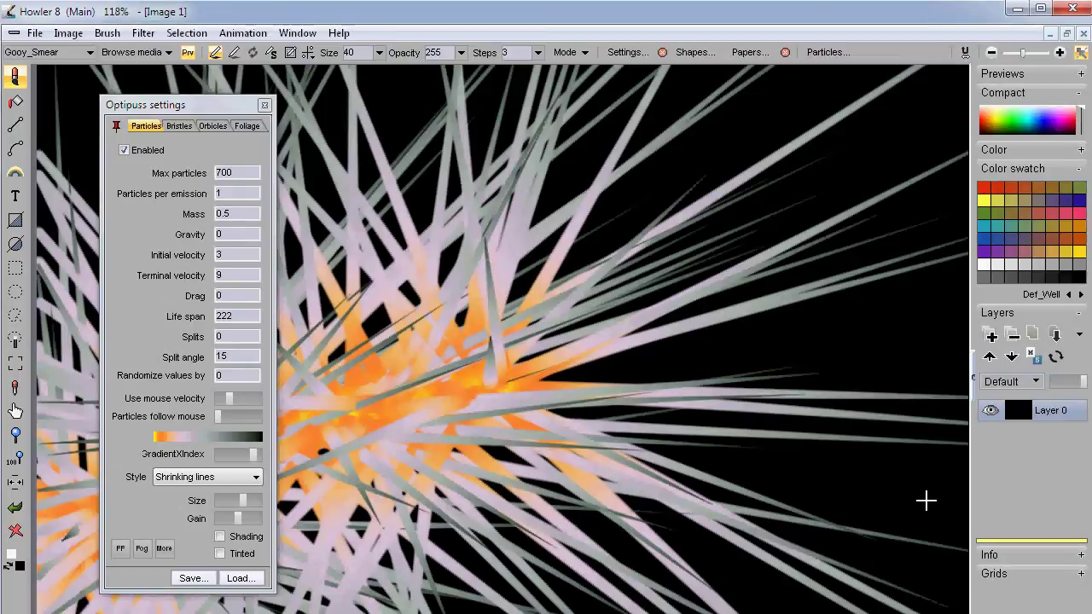
{"action": "left_click_drag", "start_coordinate": [970, 537], "coordinate": [970, 540]}
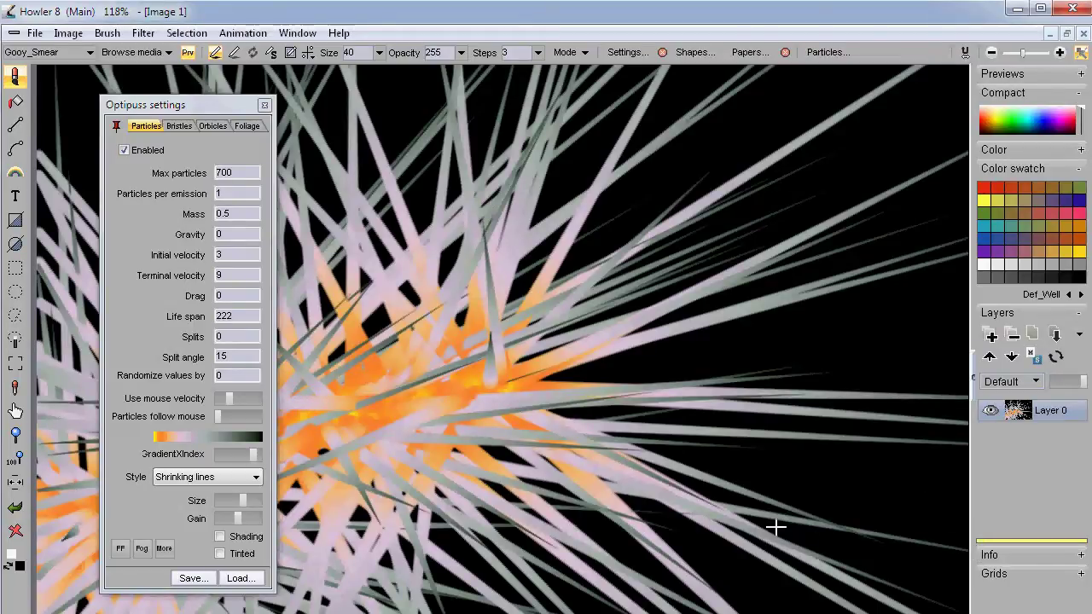
{"action": "left_click", "coordinate": [15, 530]}
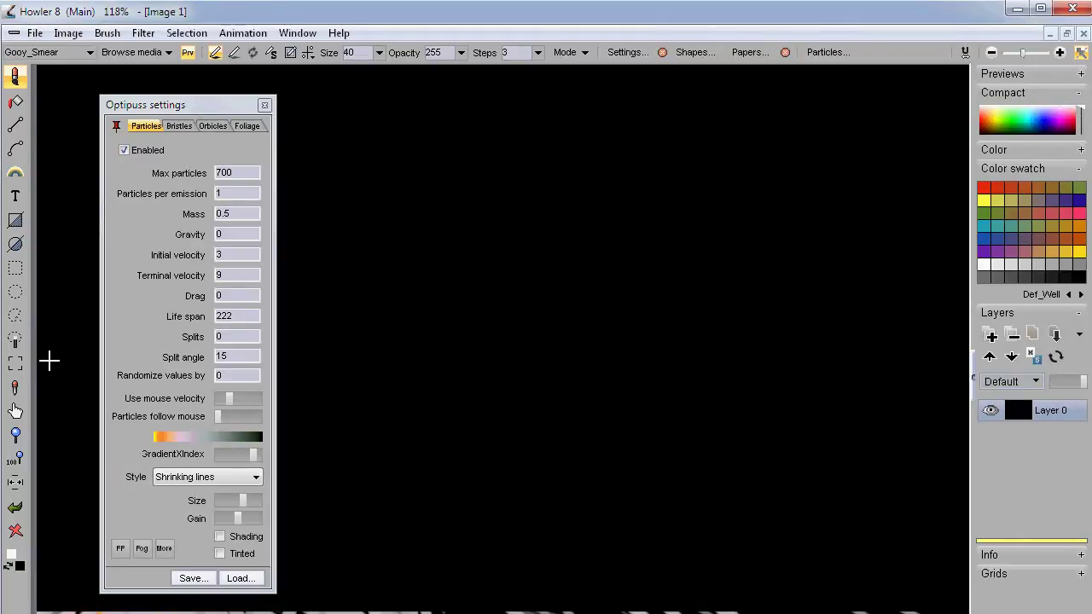
{"action": "mouse_move", "coordinate": [49, 353]}
{"action": "left_mouse_down"}
{"action": "mouse_move", "coordinate": [299, 263]}
{"action": "mouse_move", "coordinate": [410, 280]}
{"action": "mouse_move", "coordinate": [597, 378]}
{"action": "mouse_move", "coordinate": [678, 465]}
{"action": "mouse_move", "coordinate": [777, 532]}
{"action": "mouse_move", "coordinate": [748, 594]}
{"action": "left_mouse_up"}
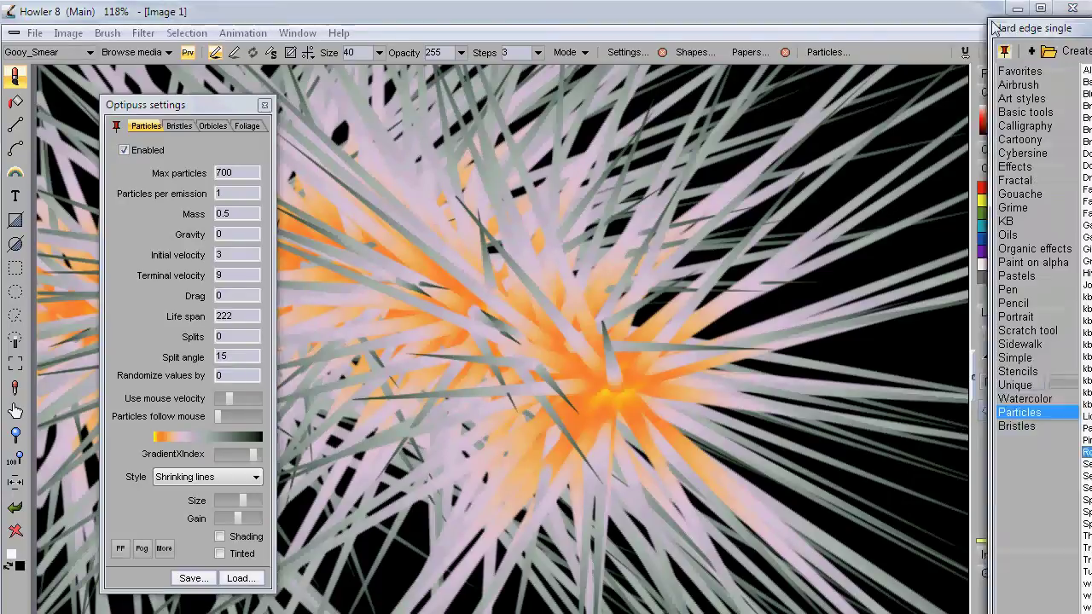
- Load a grass preset from the Particles brushes, set Randomize values by to 0, and test-paint
{"action": "left_click", "coordinate": [913, 422]}
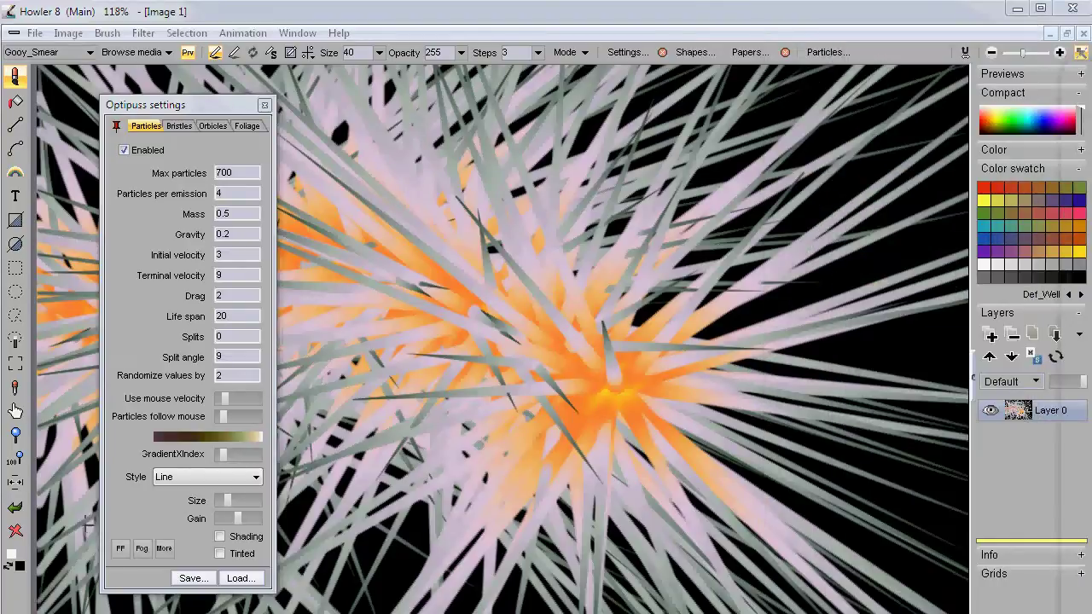
{"action": "mouse_move", "coordinate": [294, 503]}
{"action": "left_mouse_down"}
{"action": "mouse_move", "coordinate": [409, 444]}
{"action": "mouse_move", "coordinate": [447, 443]}
{"action": "left_mouse_up"}
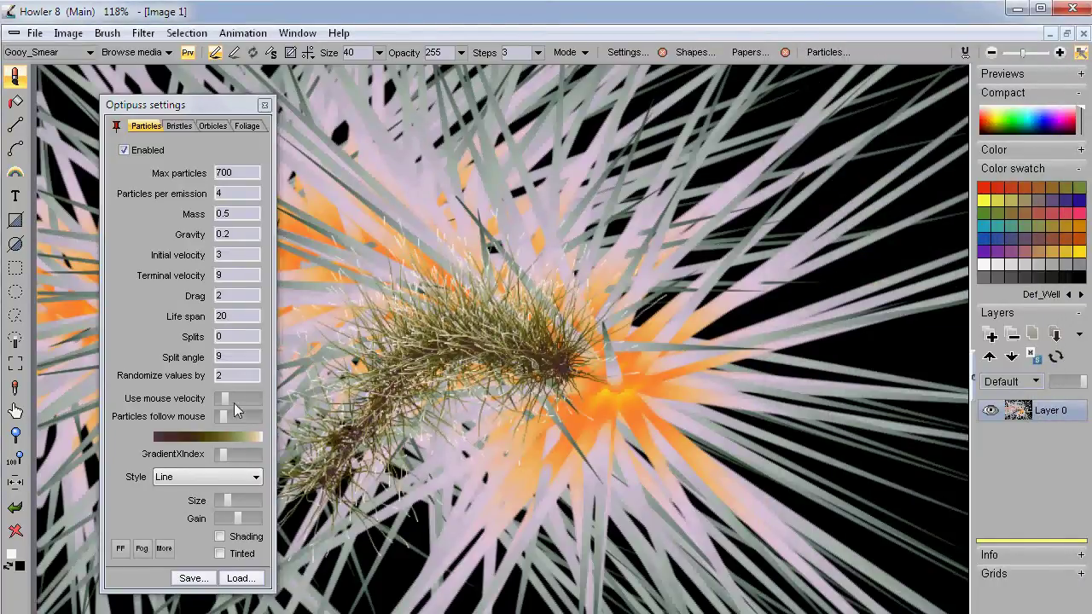
{"action": "key", "text": "Tab"}
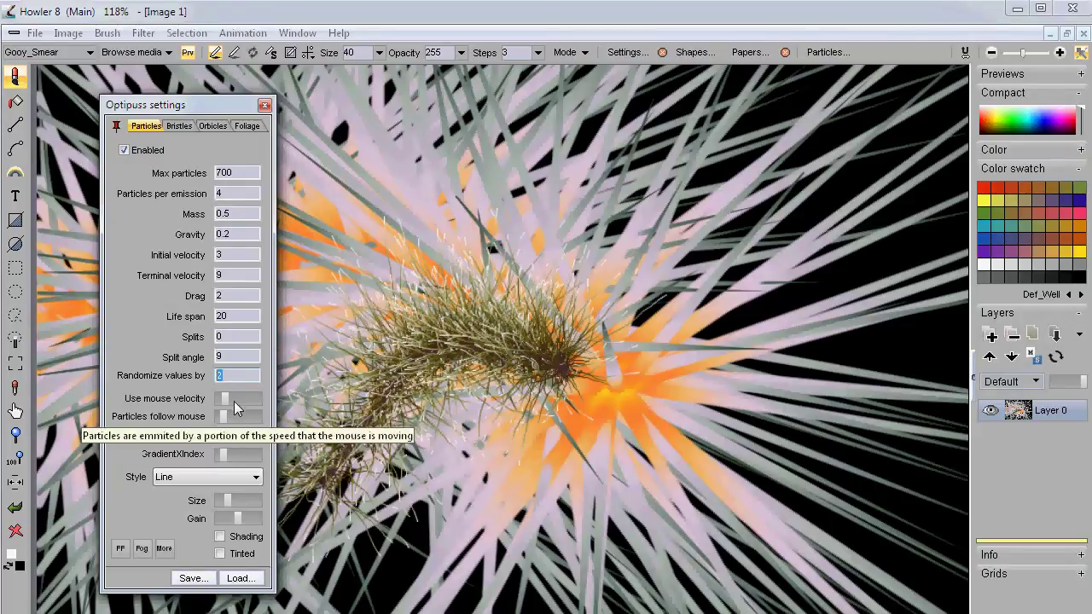
{"action": "type", "text": "0"}
{"action": "mouse_move", "coordinate": [457, 530]}
{"action": "left_mouse_down"}
{"action": "mouse_move", "coordinate": [657, 434]}
{"action": "mouse_move", "coordinate": [512, 171]}
{"action": "mouse_move", "coordinate": [465, 192]}
{"action": "left_mouse_up"}
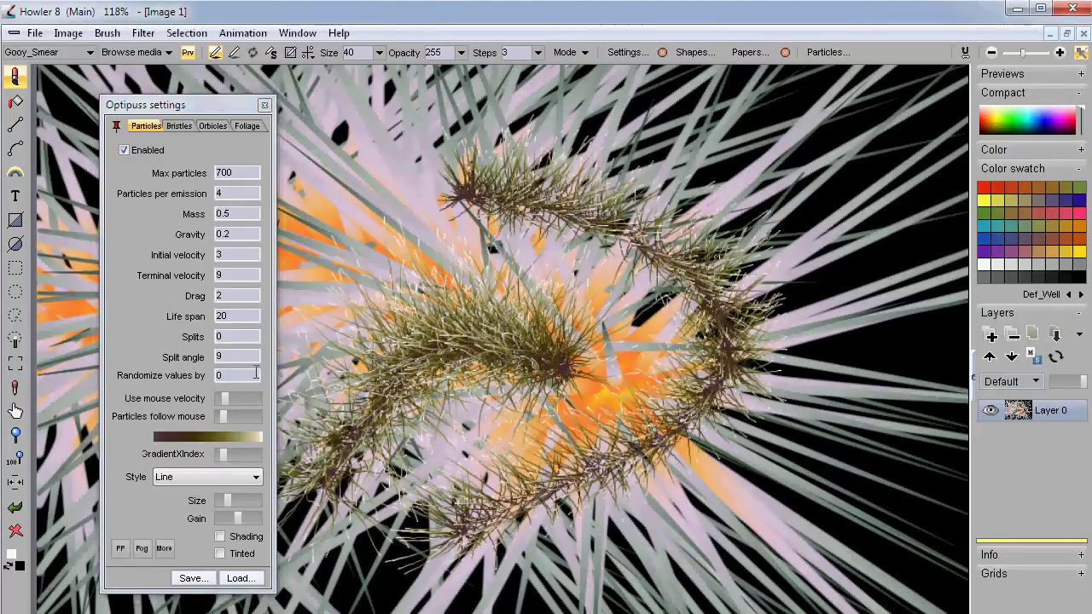
- Try a longer Life span of 123 with a test stroke
{"action": "double_click", "coordinate": [243, 315]}
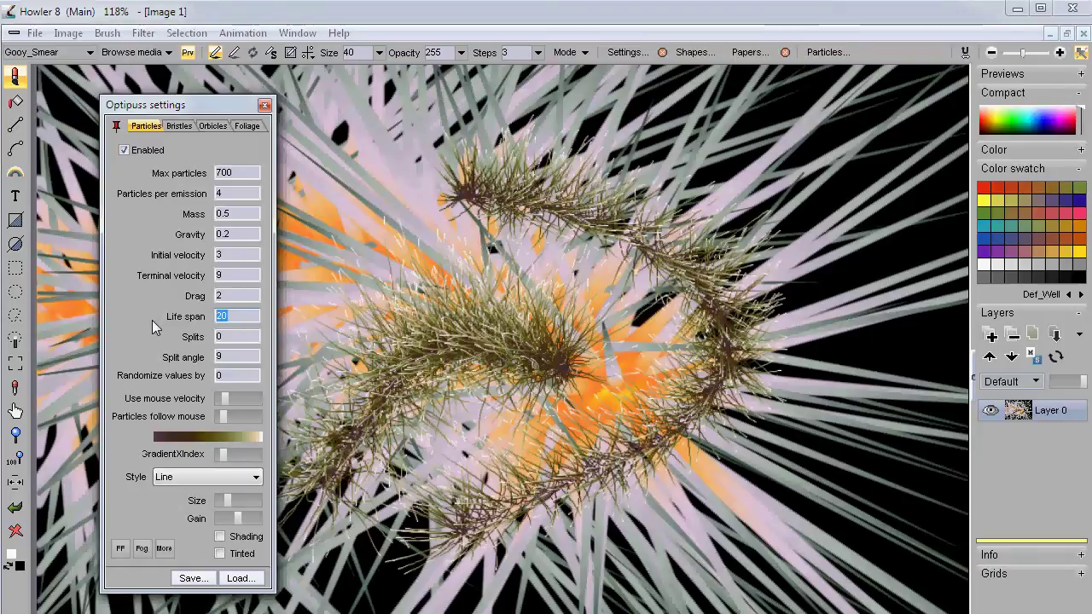
{"action": "type", "text": "123"}
{"action": "mouse_move", "coordinate": [710, 550]}
{"action": "left_mouse_down"}
{"action": "mouse_move", "coordinate": [728, 455]}
{"action": "mouse_move", "coordinate": [556, 345]}
{"action": "mouse_move", "coordinate": [415, 310]}
{"action": "mouse_move", "coordinate": [344, 307]}
{"action": "mouse_move", "coordinate": [318, 327]}
{"action": "mouse_move", "coordinate": [315, 358]}
{"action": "left_mouse_up"}
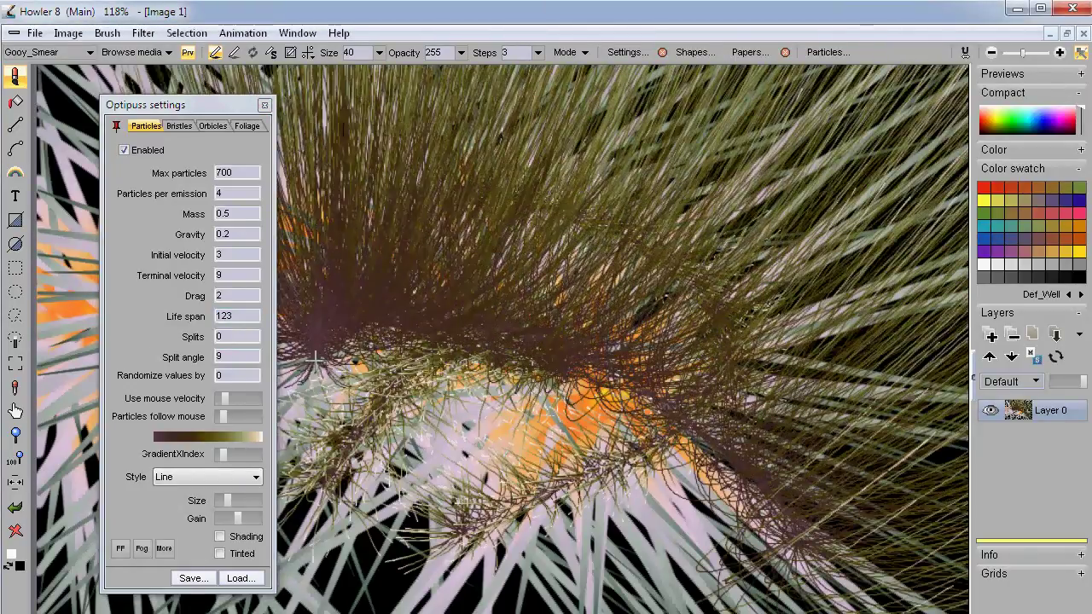
- Set Life span to 55, clear to black, and paint olive grass strands across the lower canvas
{"action": "double_click", "coordinate": [239, 316]}
{"action": "type", "text": "55"}
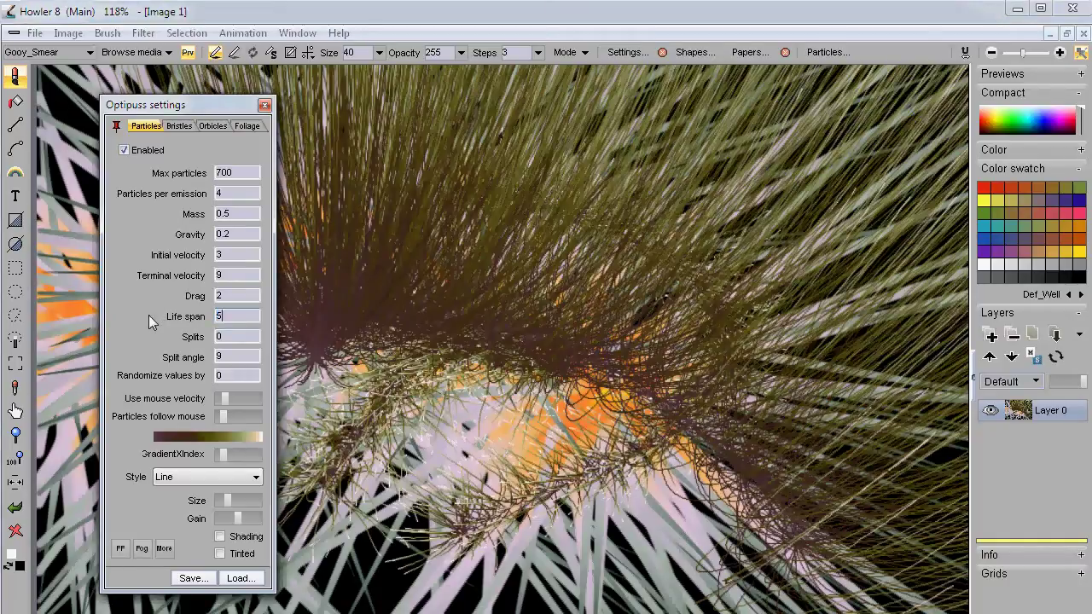
{"action": "left_click", "coordinate": [15, 531]}
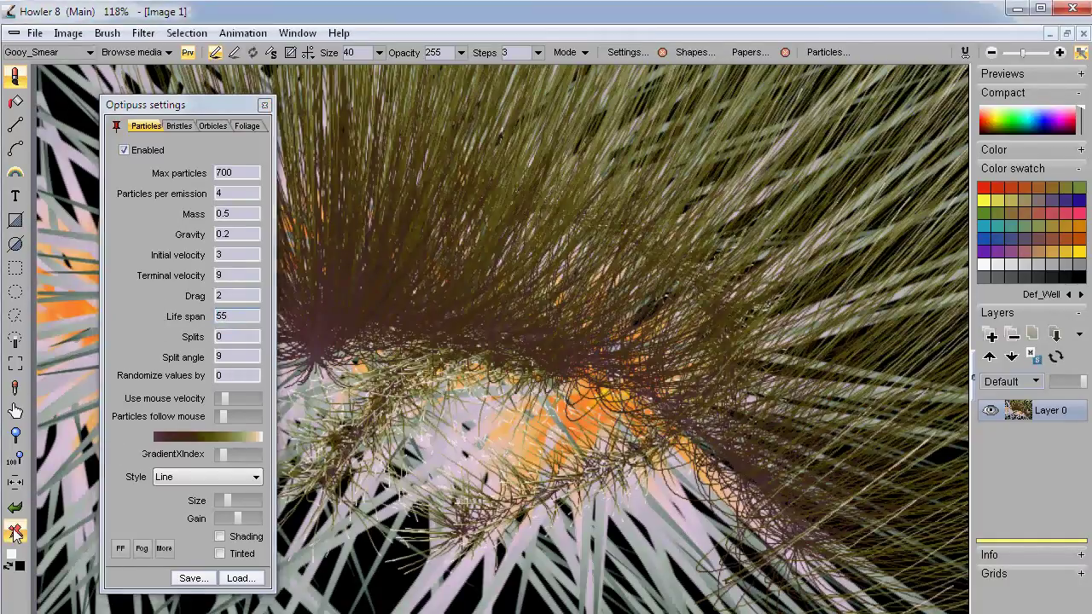
{"action": "mouse_move", "coordinate": [366, 475]}
{"action": "left_mouse_down"}
{"action": "mouse_move", "coordinate": [481, 386]}
{"action": "mouse_move", "coordinate": [581, 387]}
{"action": "mouse_move", "coordinate": [744, 477]}
{"action": "mouse_move", "coordinate": [810, 493]}
{"action": "left_mouse_up"}
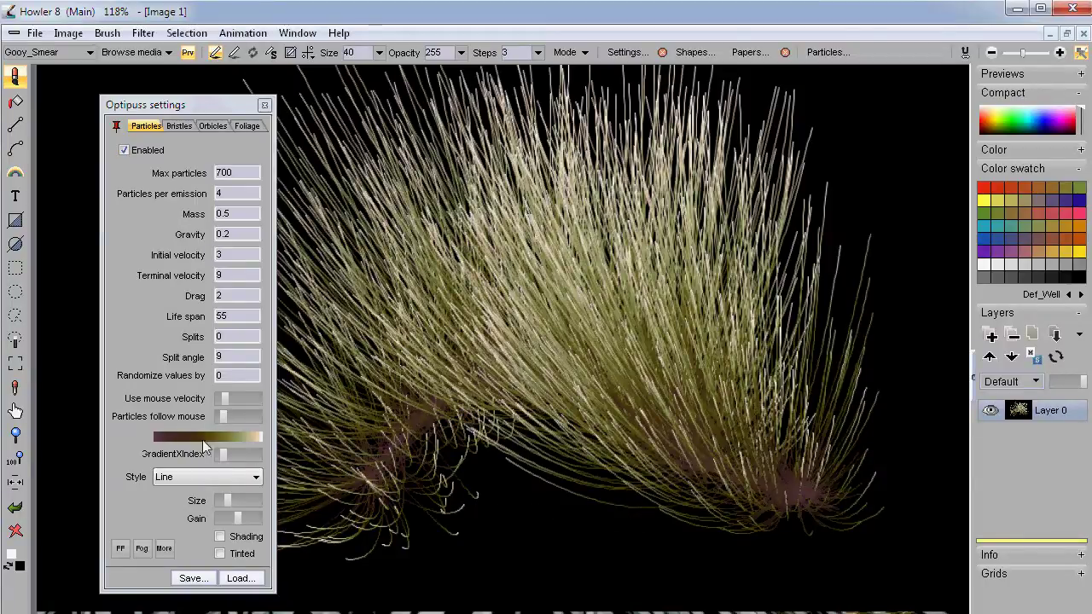
- Change the particle Gravity value to 0.03
{"action": "left_click", "coordinate": [247, 234]}
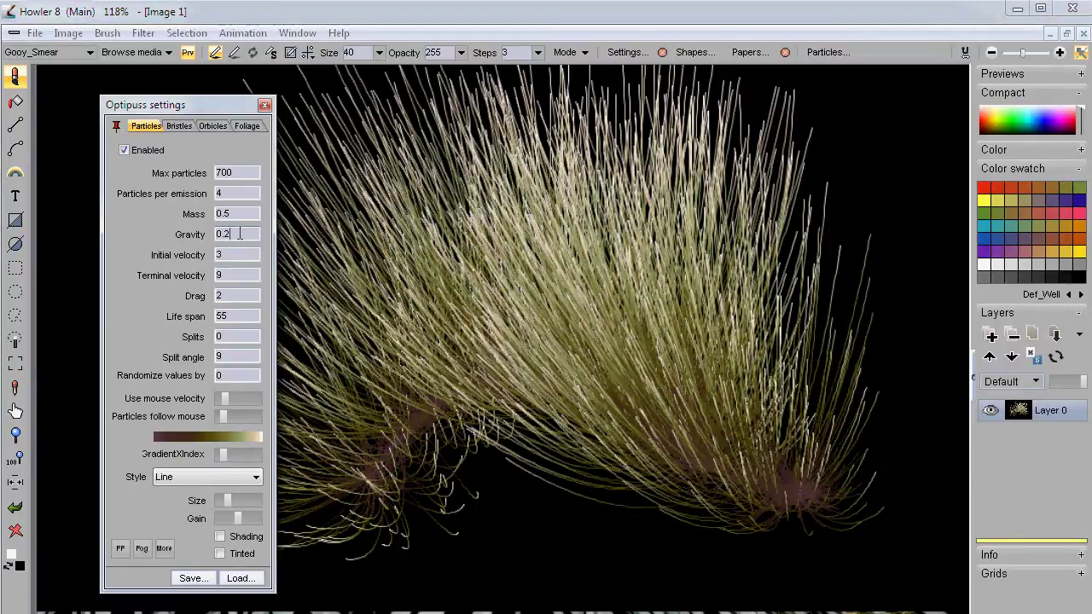
{"action": "key", "text": "BackSpace"}
{"action": "type", "text": "03"}
- Test the lower gravity with hair strokes, ending with a left-edge stroke and a lower-right burst
{"action": "mouse_move", "coordinate": [405, 420]}
{"action": "left_mouse_down"}
{"action": "mouse_move", "coordinate": [656, 499]}
{"action": "mouse_move", "coordinate": [438, 455]}
{"action": "left_mouse_up"}
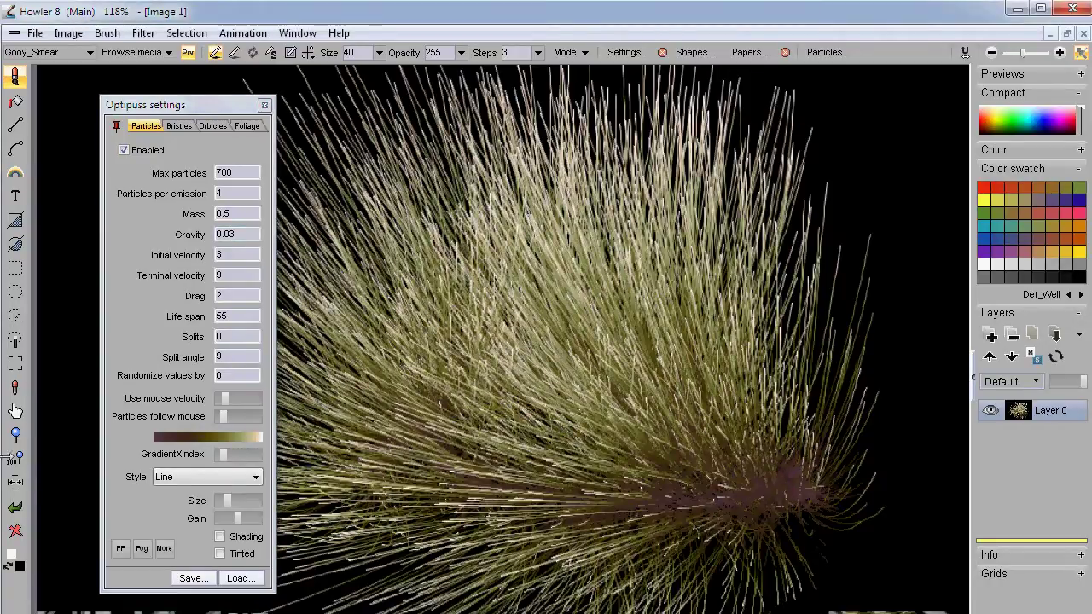
{"action": "left_click", "coordinate": [15, 531]}
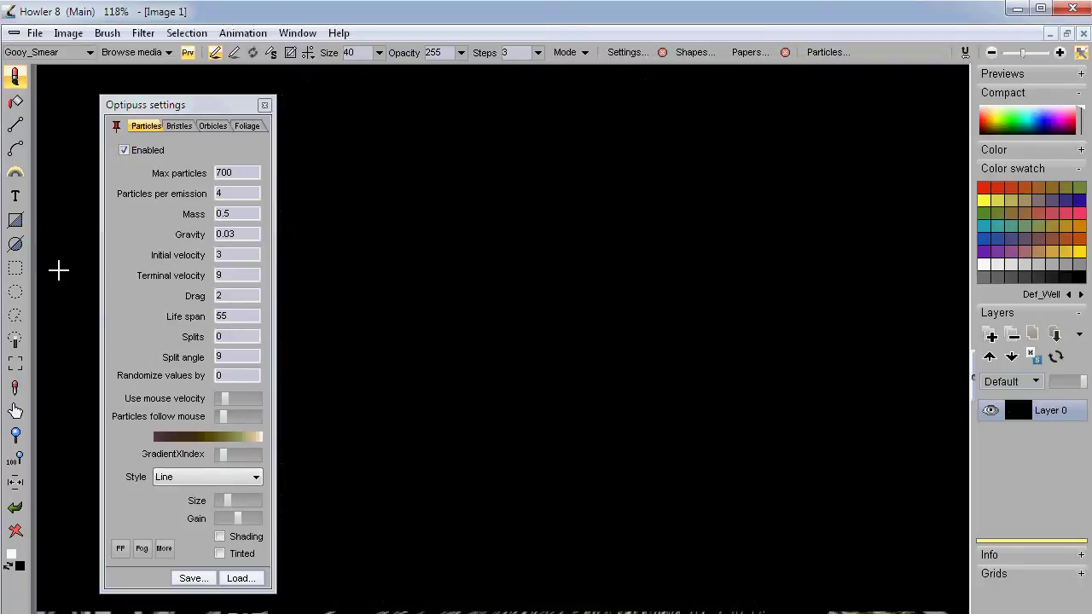
{"action": "mouse_move", "coordinate": [58, 270]}
{"action": "left_mouse_down"}
{"action": "mouse_move", "coordinate": [289, 316]}
{"action": "mouse_move", "coordinate": [471, 276]}
{"action": "mouse_move", "coordinate": [711, 286]}
{"action": "mouse_move", "coordinate": [801, 304]}
{"action": "mouse_move", "coordinate": [793, 334]}
{"action": "left_mouse_up"}
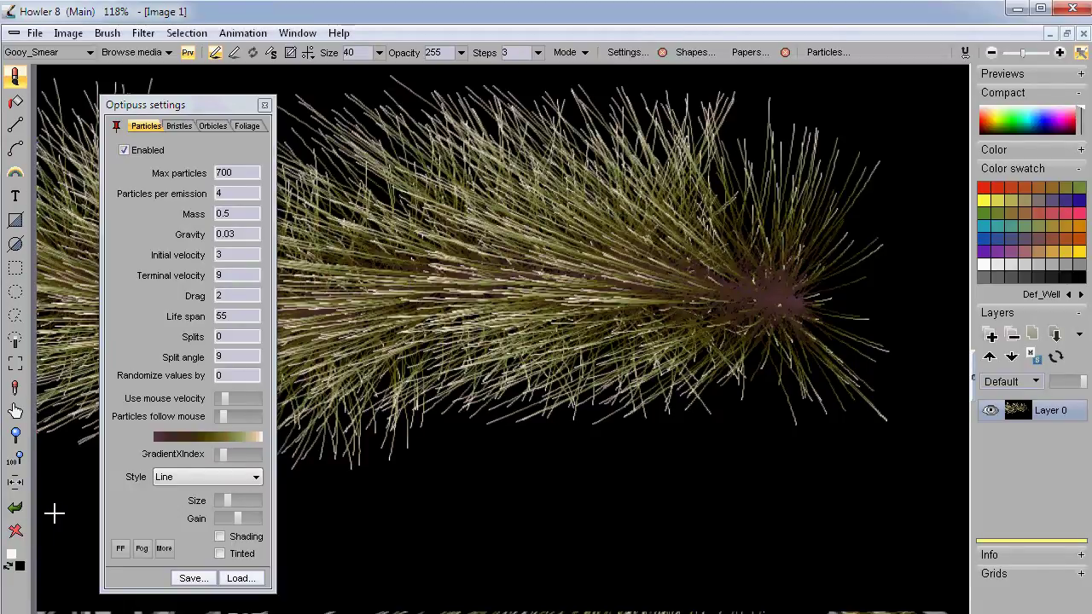
{"action": "left_click", "coordinate": [15, 534]}
{"action": "mouse_move", "coordinate": [51, 490]}
{"action": "left_mouse_down"}
{"action": "mouse_move", "coordinate": [205, 439]}
{"action": "mouse_move", "coordinate": [324, 434]}
{"action": "mouse_move", "coordinate": [476, 397]}
{"action": "mouse_move", "coordinate": [554, 336]}
{"action": "mouse_move", "coordinate": [705, 327]}
{"action": "left_mouse_up"}
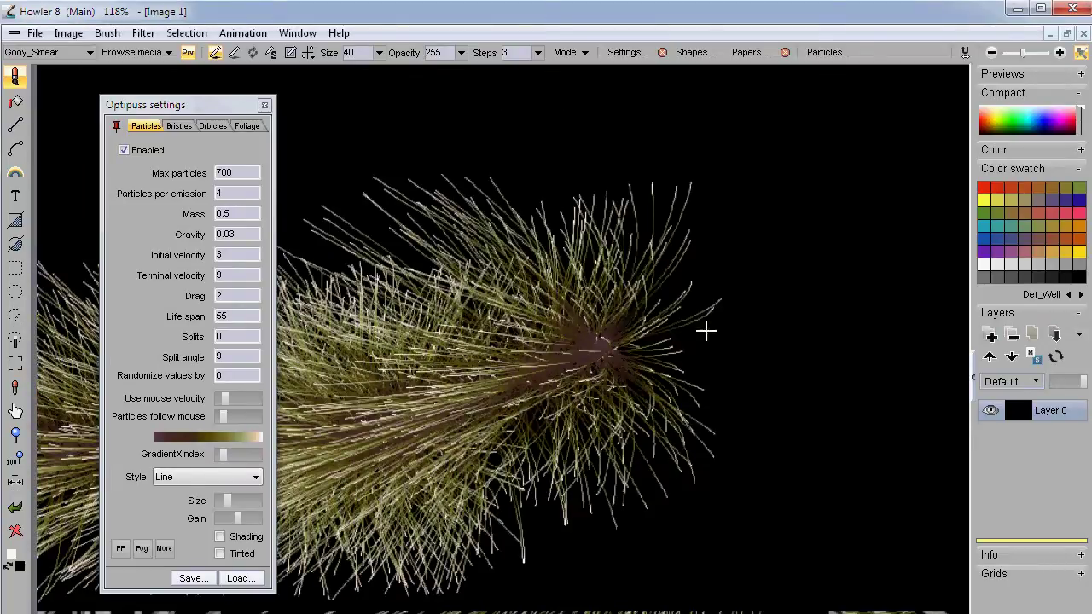
{"action": "left_click_drag", "start_coordinate": [892, 487], "coordinate": [834, 312]}
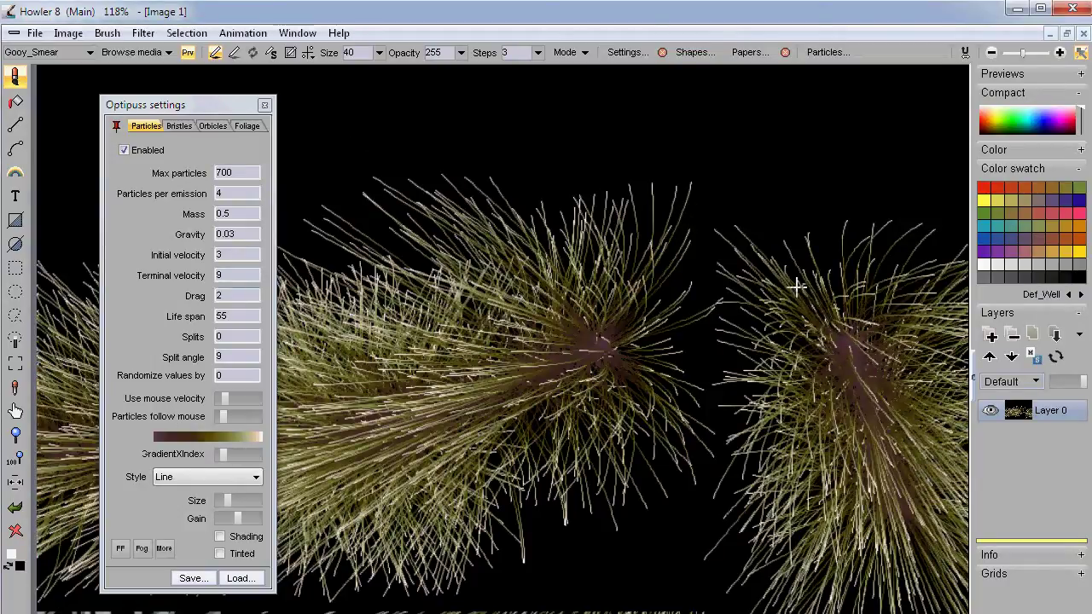
- Set particle Drag to 0.9 and test it with a fresh right-to-left hair stroke
{"action": "left_click", "coordinate": [15, 530]}
{"action": "mouse_move", "coordinate": [753, 338]}
{"action": "left_mouse_down"}
{"action": "mouse_move", "coordinate": [646, 318]}
{"action": "mouse_move", "coordinate": [354, 373]}
{"action": "left_mouse_up"}
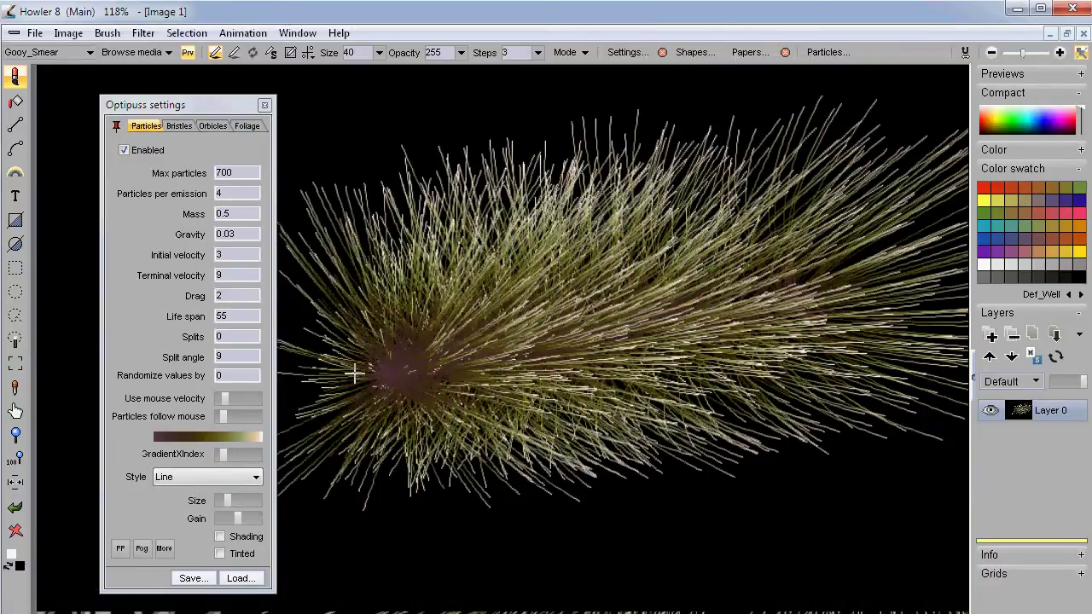
{"action": "left_click", "coordinate": [235, 295]}
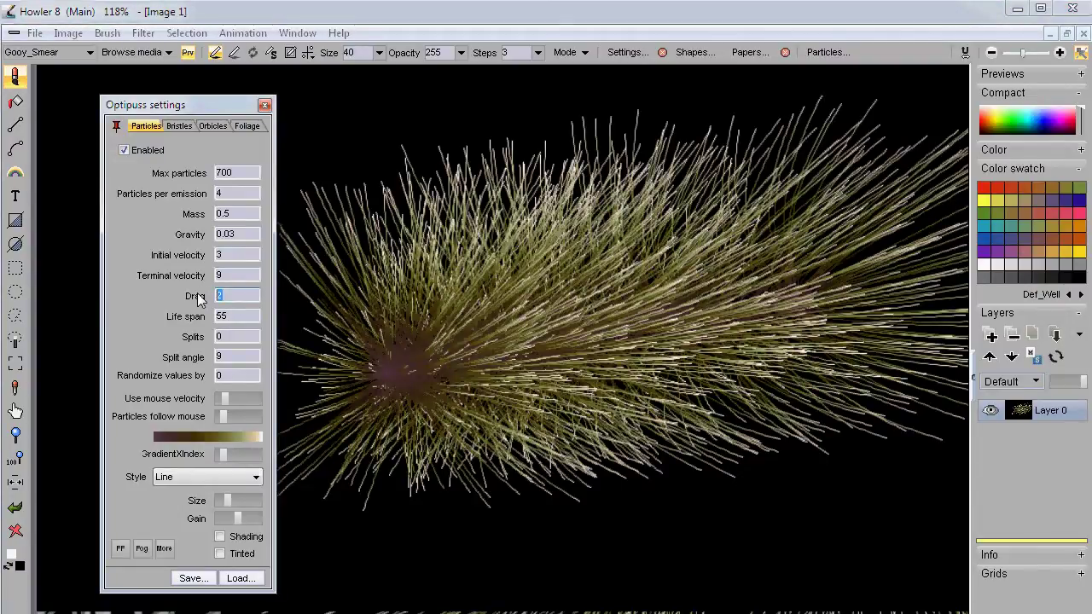
{"action": "type", "text": "0.9"}
{"action": "left_click", "coordinate": [16, 531]}
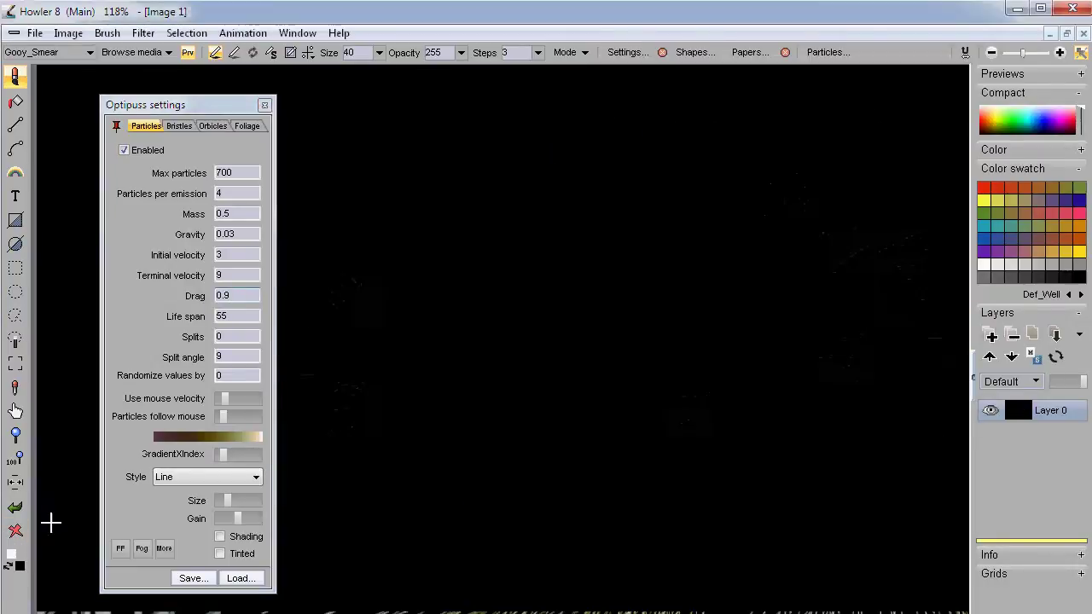
{"action": "left_click_drag", "start_coordinate": [738, 397], "coordinate": [398, 362]}
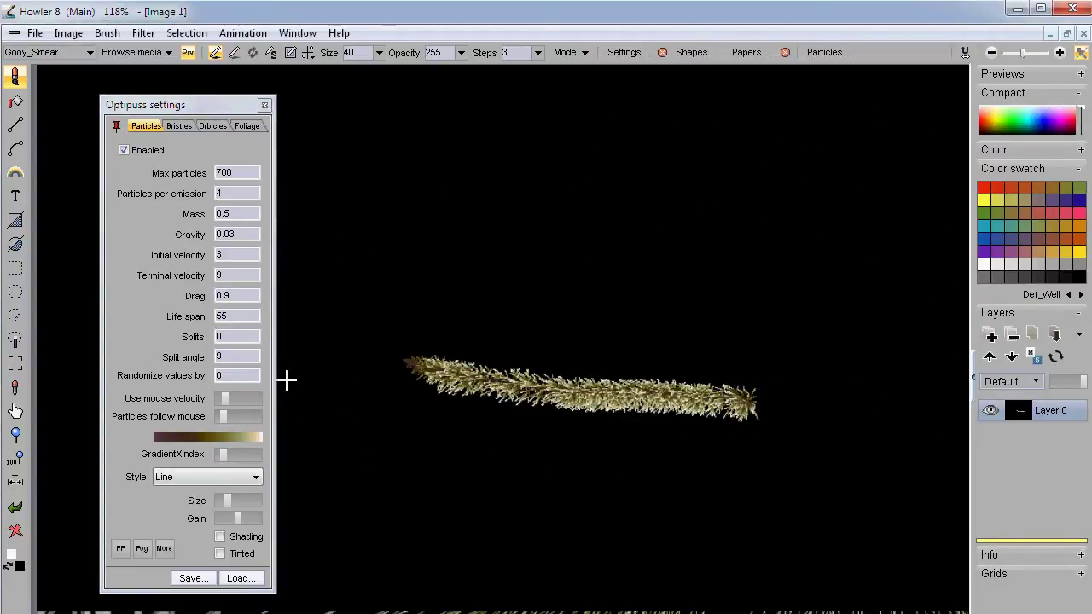
- Set Drag to 0, paint test strokes, then clear the canvas back to black
{"action": "double_click", "coordinate": [241, 295]}
{"action": "mouse_move", "coordinate": [769, 281]}
{"action": "left_mouse_down"}
{"action": "mouse_move", "coordinate": [452, 256]}
{"action": "mouse_move", "coordinate": [382, 262]}
{"action": "left_mouse_up"}
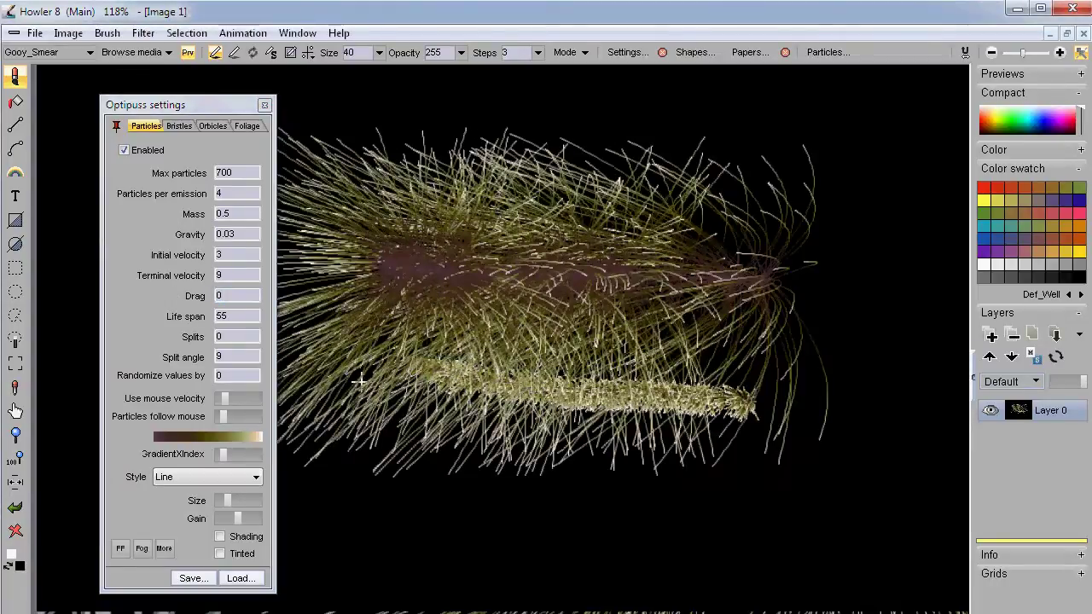
{"action": "left_click", "coordinate": [15, 531]}
{"action": "mouse_move", "coordinate": [44, 522]}
{"action": "left_mouse_down"}
{"action": "mouse_move", "coordinate": [60, 577]}
{"action": "mouse_move", "coordinate": [249, 475]}
{"action": "mouse_move", "coordinate": [506, 385]}
{"action": "mouse_move", "coordinate": [676, 337]}
{"action": "mouse_move", "coordinate": [697, 376]}
{"action": "mouse_move", "coordinate": [710, 334]}
{"action": "mouse_move", "coordinate": [694, 362]}
{"action": "mouse_move", "coordinate": [505, 327]}
{"action": "left_mouse_up"}
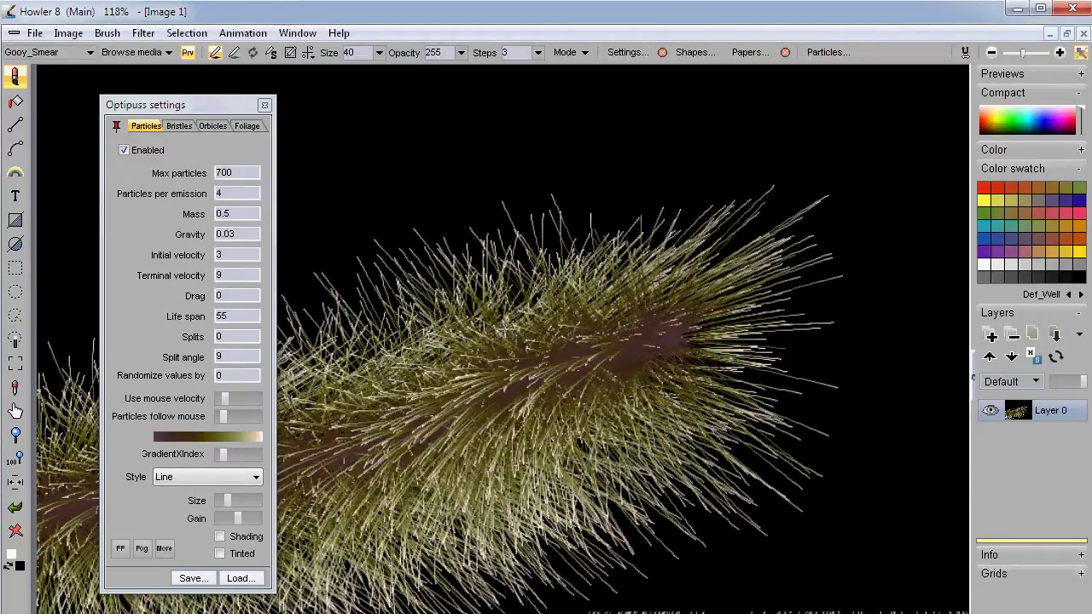
{"action": "left_click", "coordinate": [15, 530]}
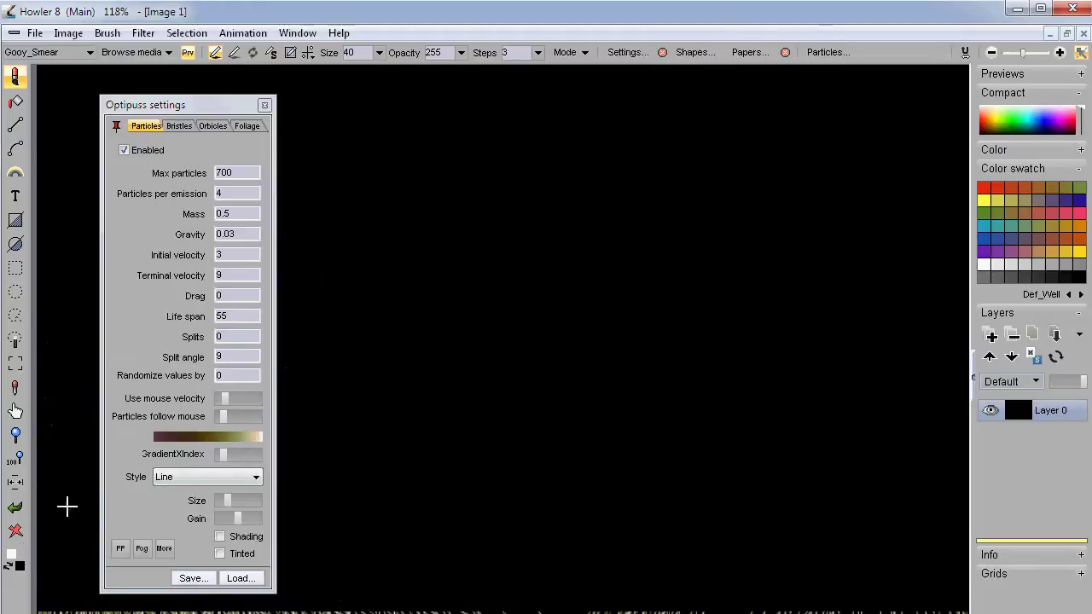
- Paint one long olive hair stroke diagonally from the lower left toward the upper right
{"action": "mouse_move", "coordinate": [67, 507]}
{"action": "left_mouse_down"}
{"action": "mouse_move", "coordinate": [128, 448]}
{"action": "mouse_move", "coordinate": [512, 373]}
{"action": "mouse_move", "coordinate": [794, 361]}
{"action": "left_mouse_up"}
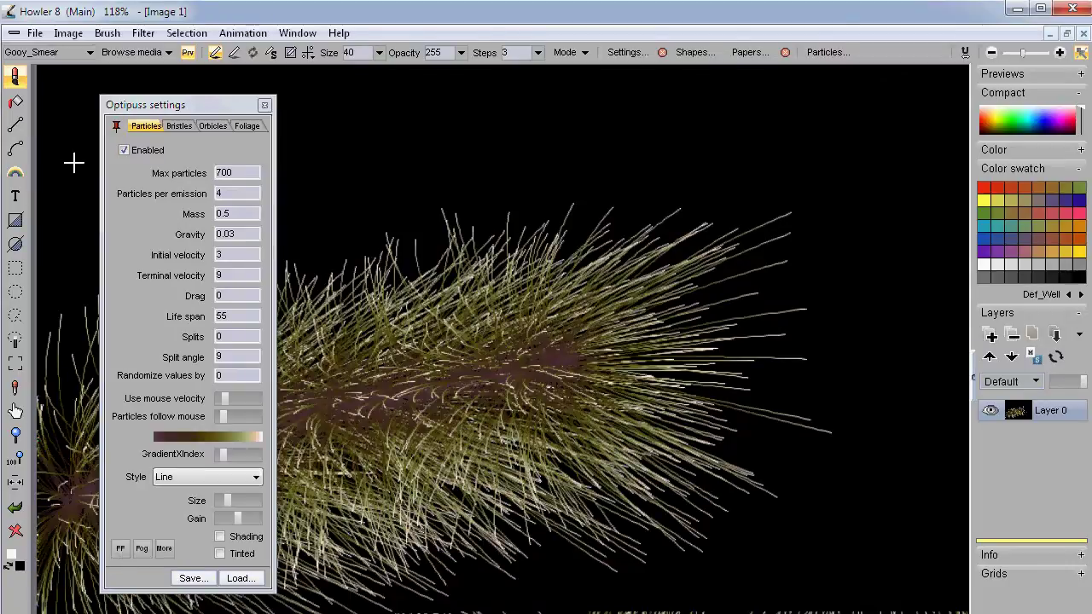
{"action": "left_click", "coordinate": [143, 32]}
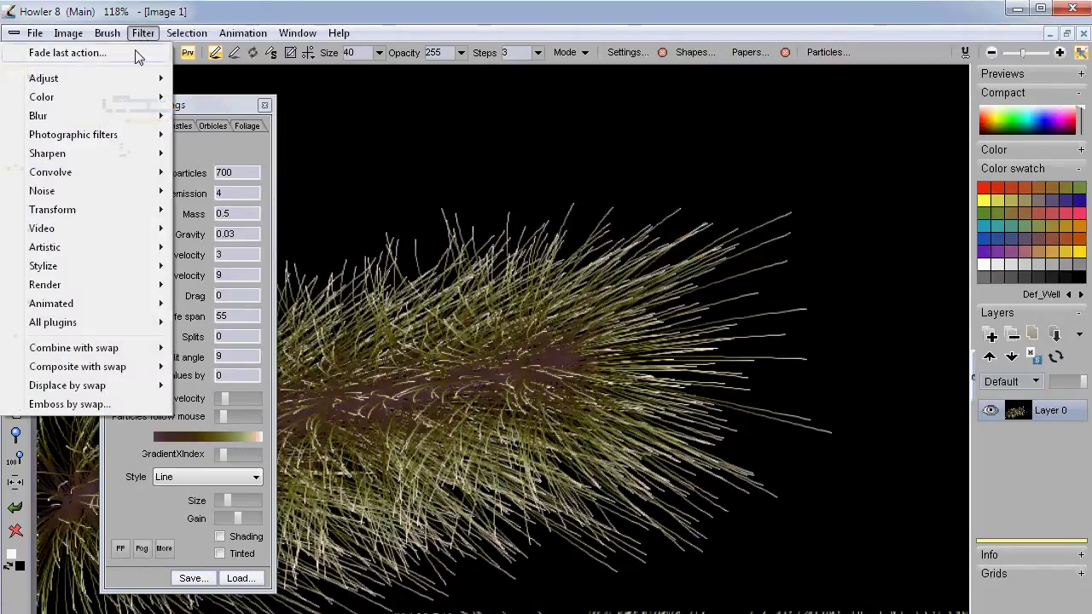
- Render Plasma noise at Scale 7 with HSV colour mode
{"action": "mouse_move", "coordinate": [121, 96]}
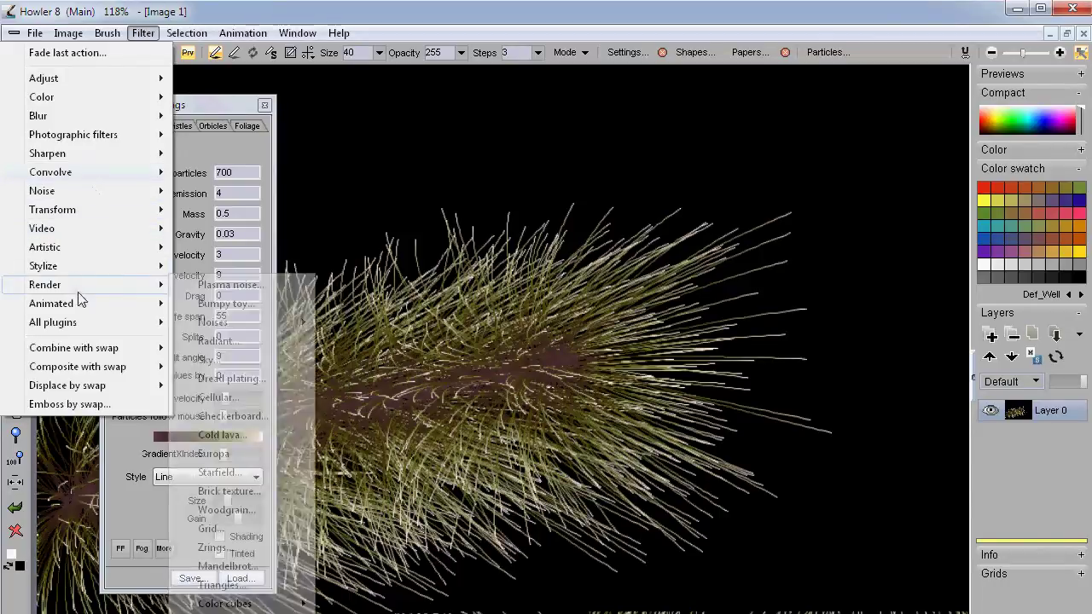
{"action": "mouse_move", "coordinate": [89, 293]}
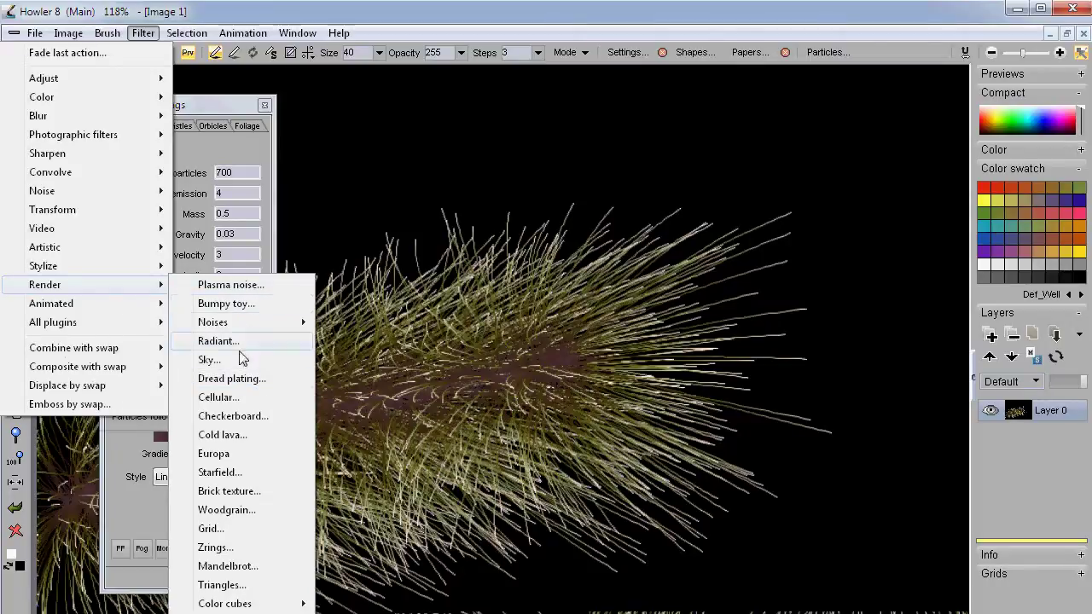
{"action": "left_click", "coordinate": [252, 291]}
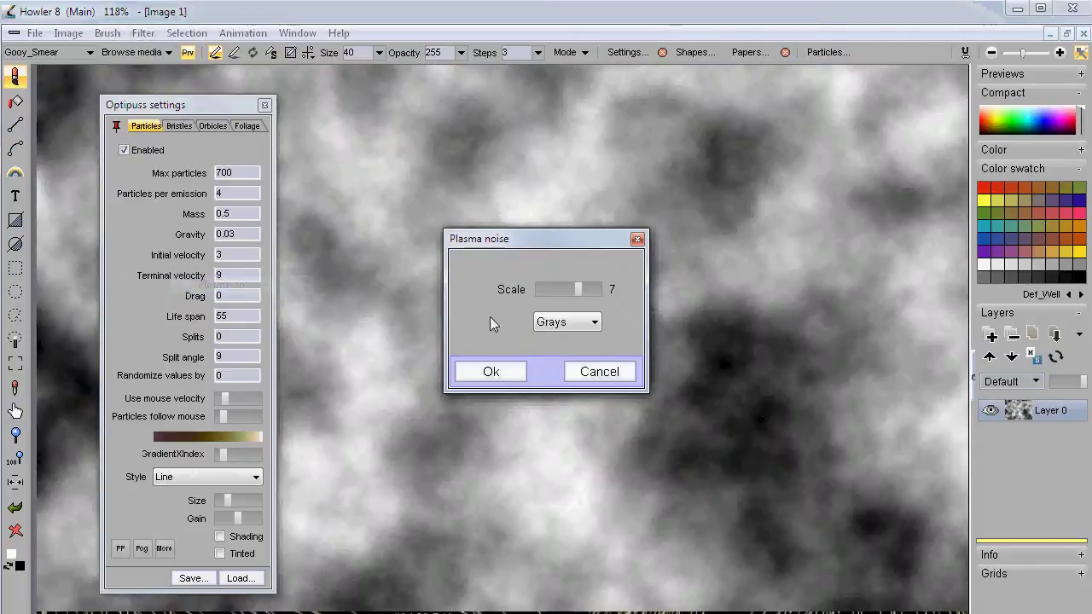
{"action": "left_click", "coordinate": [586, 288]}
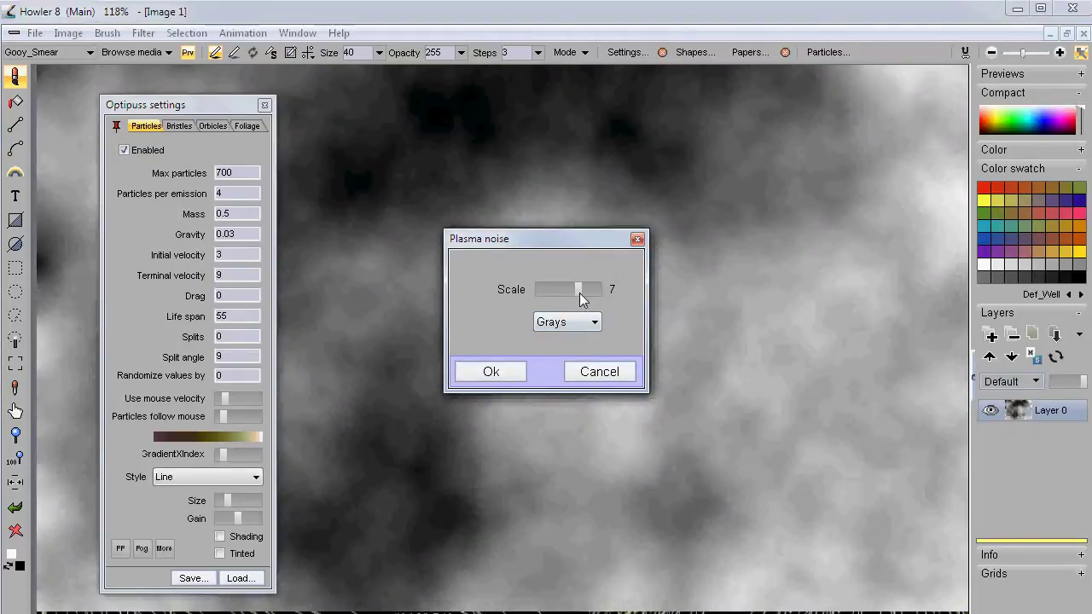
{"action": "left_click", "coordinate": [579, 291]}
{"action": "left_click", "coordinate": [572, 331]}
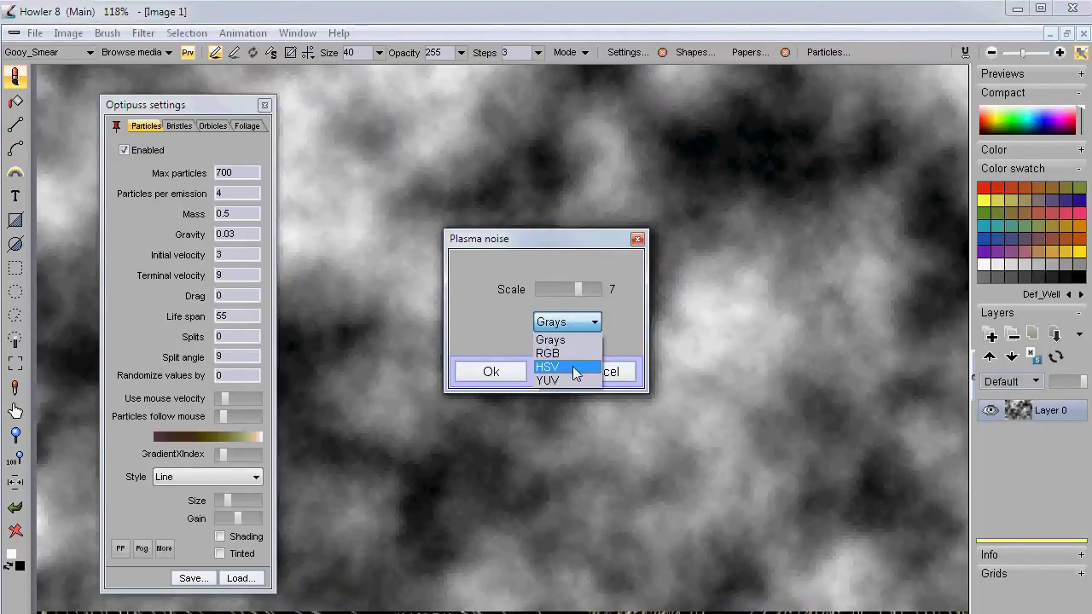
{"action": "left_click", "coordinate": [573, 361]}
{"action": "left_click", "coordinate": [489, 371]}
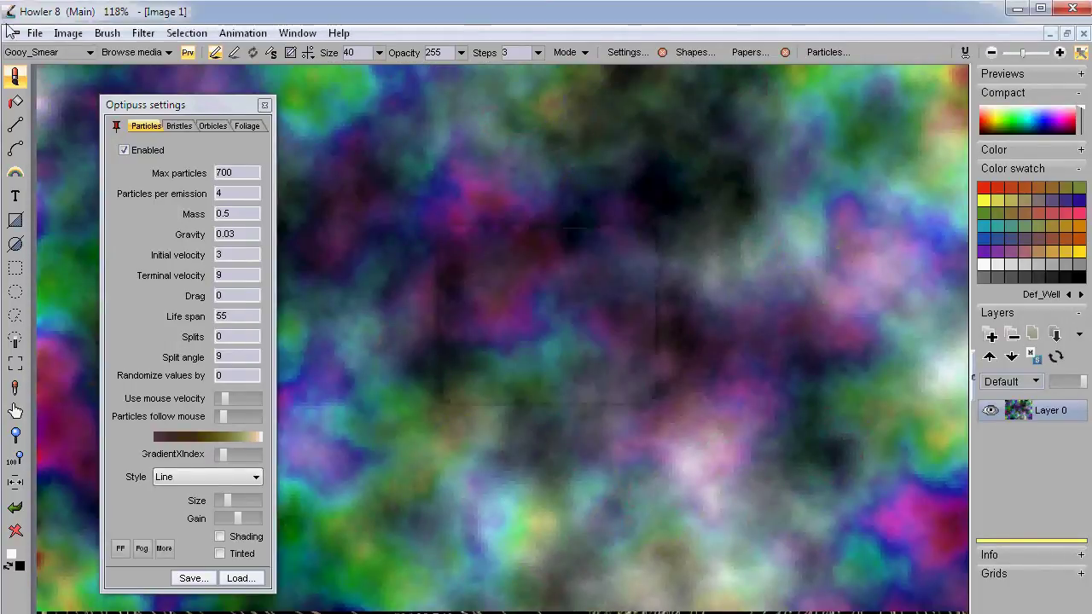
- Convert the plasma to greyscale with Greyscale > Expose through lens, picking a lens colour
{"action": "left_click", "coordinate": [106, 32]}
{"action": "mouse_move", "coordinate": [68, 33]}
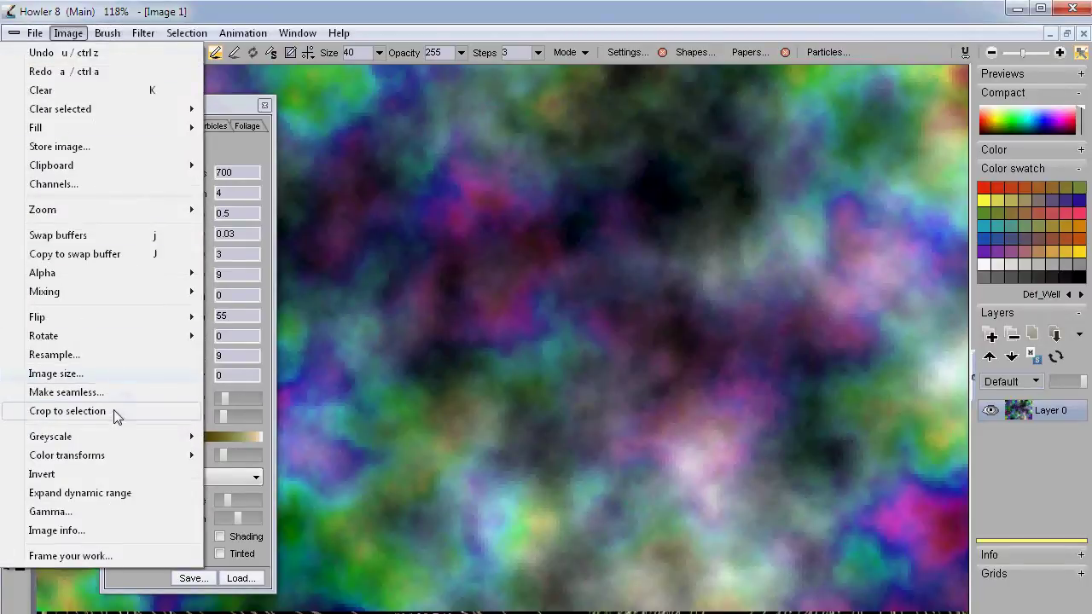
{"action": "mouse_move", "coordinate": [115, 439]}
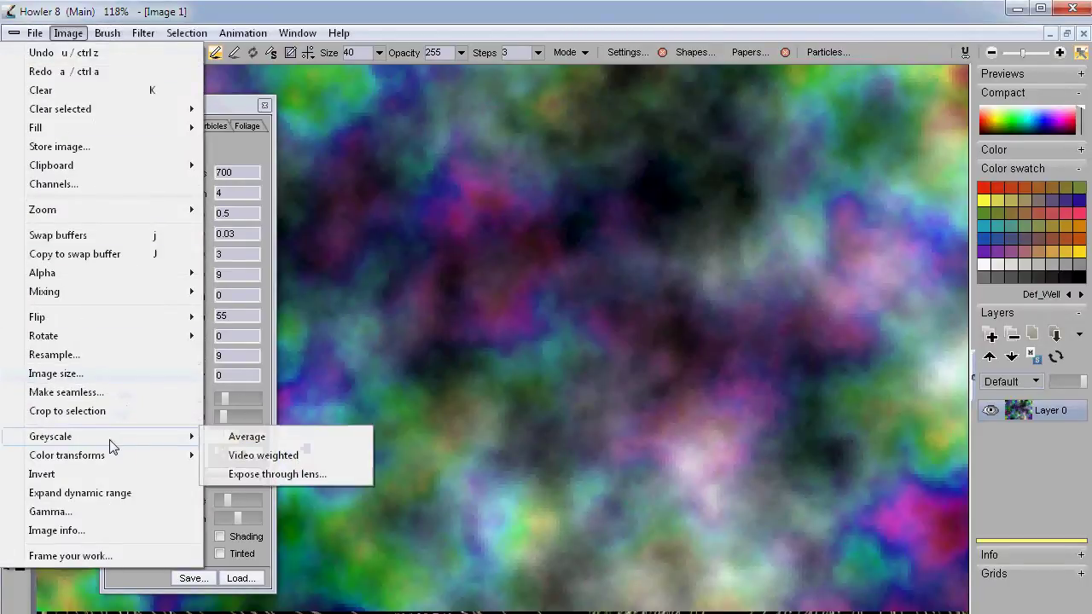
{"action": "left_click", "coordinate": [278, 474]}
{"action": "left_click", "coordinate": [516, 364]}
{"action": "left_click", "coordinate": [592, 376]}
{"action": "left_click", "coordinate": [559, 394]}
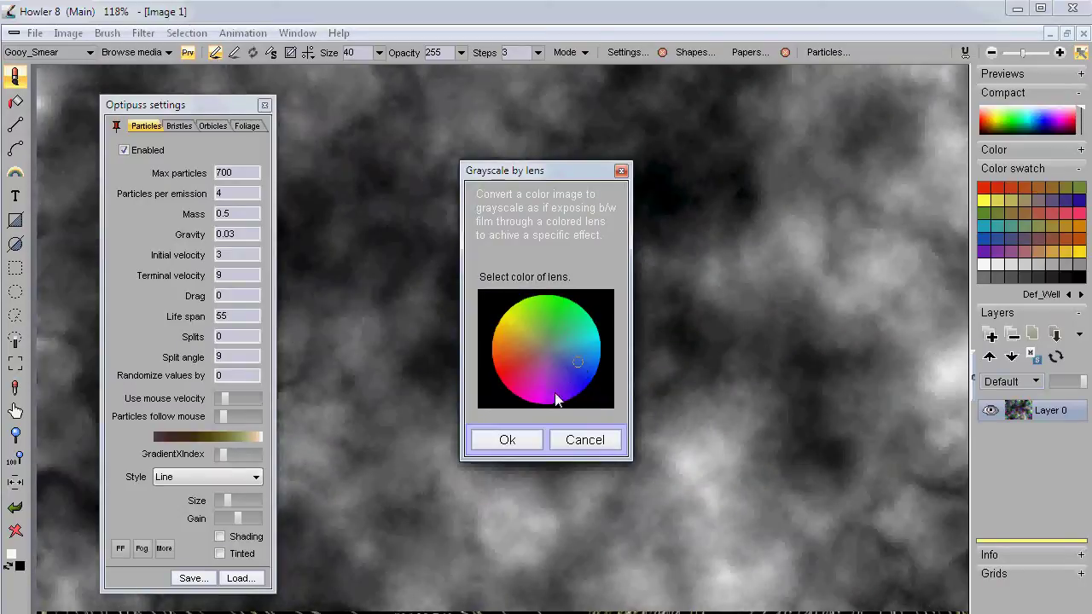
{"action": "left_click", "coordinate": [507, 439]}
{"action": "left_click", "coordinate": [144, 33]}
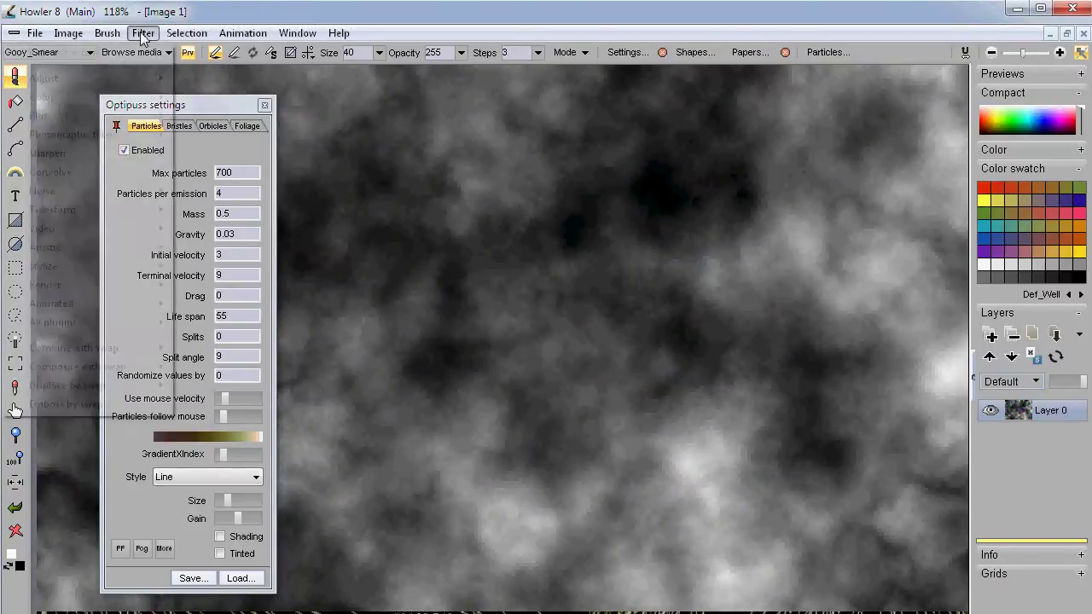
- Boost the cloud image's contrast to about 136 with Adjust Value and apply it
{"action": "mouse_move", "coordinate": [93, 78]}
{"action": "left_click", "coordinate": [214, 96]}
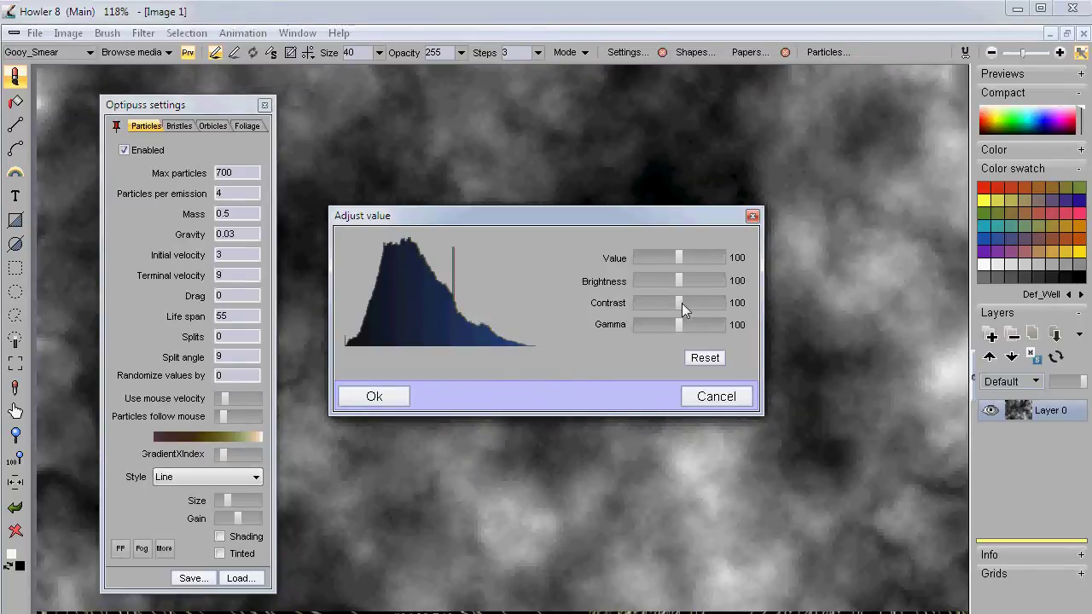
{"action": "left_click_drag", "start_coordinate": [682, 303], "coordinate": [689, 257]}
{"action": "left_click", "coordinate": [382, 397]}
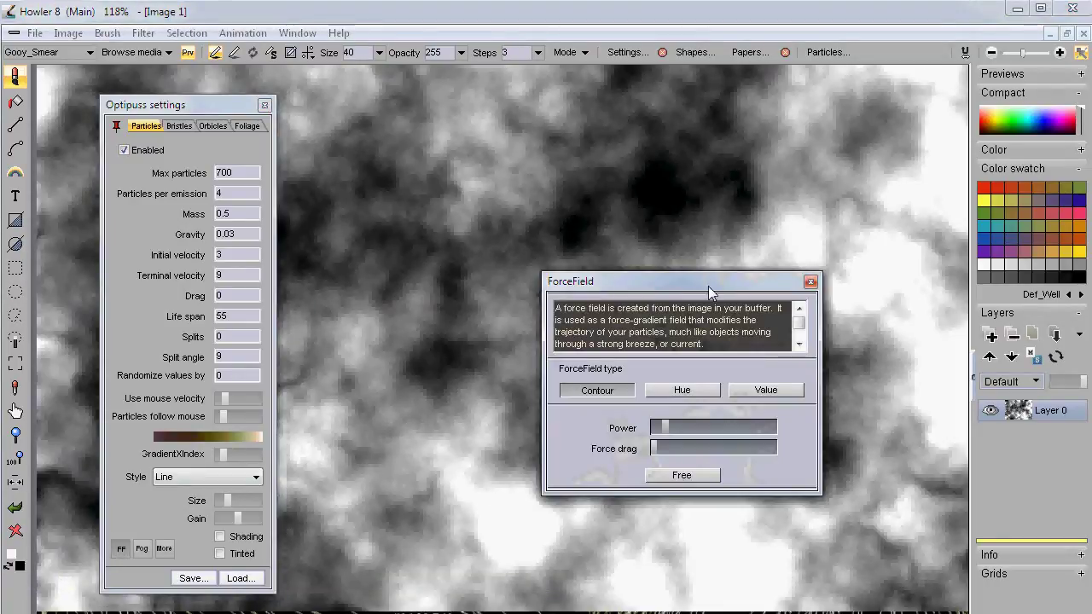
- Move the ForceField dialog aside and paint test hair strokes while increasing Power
{"action": "left_click_drag", "start_coordinate": [660, 282], "coordinate": [194, 102]}
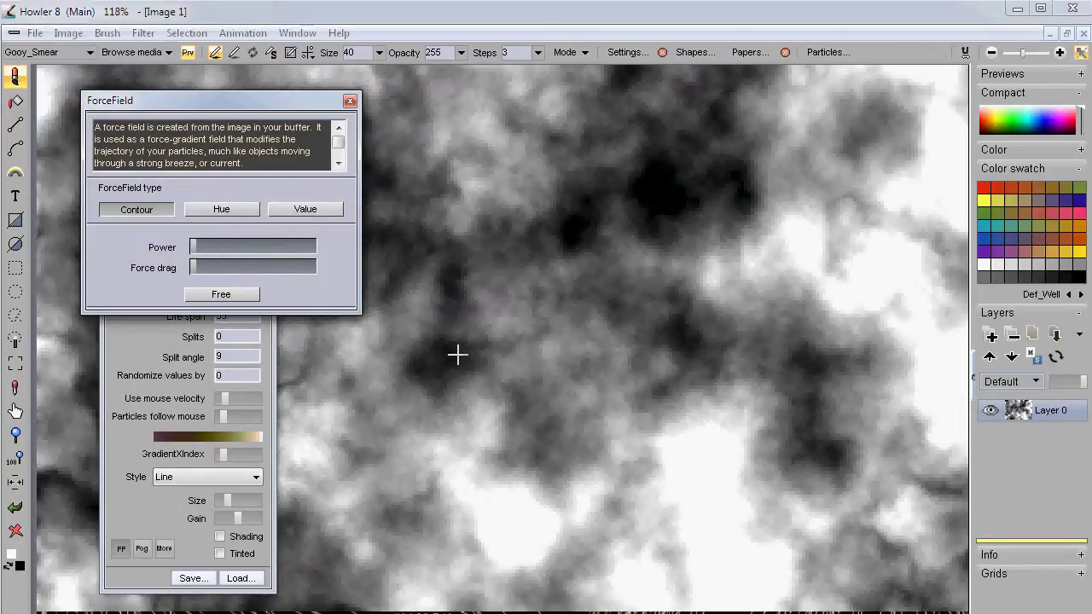
{"action": "left_click_drag", "start_coordinate": [474, 324], "coordinate": [573, 317]}
{"action": "left_click_drag", "start_coordinate": [731, 398], "coordinate": [671, 366]}
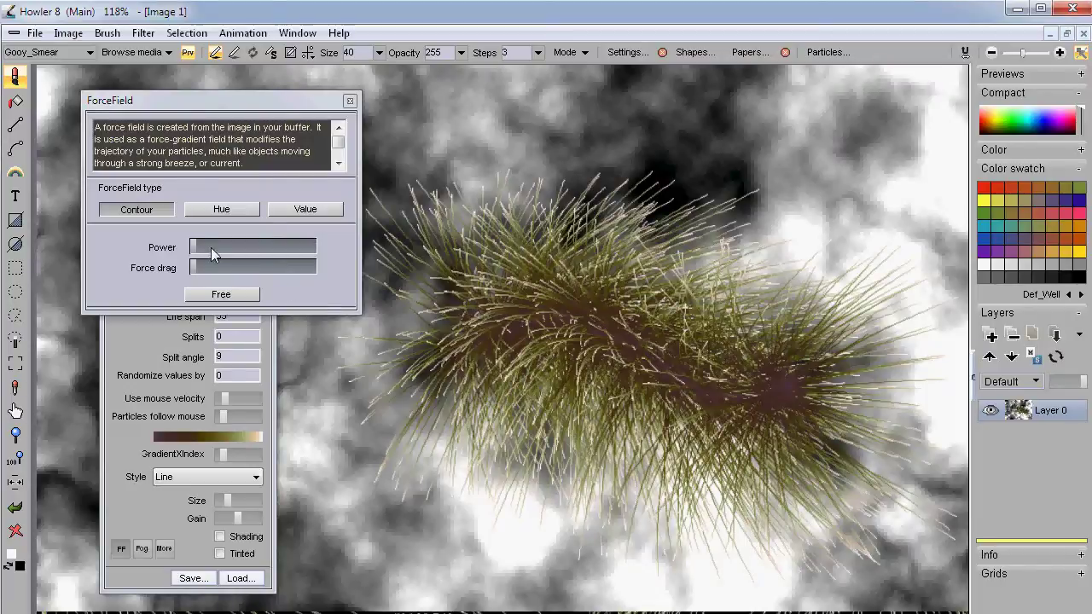
{"action": "left_click_drag", "start_coordinate": [203, 247], "coordinate": [228, 248]}
{"action": "mouse_move", "coordinate": [505, 378]}
{"action": "left_mouse_down"}
{"action": "mouse_move", "coordinate": [555, 310]}
{"action": "mouse_move", "coordinate": [667, 304]}
{"action": "mouse_move", "coordinate": [807, 390]}
{"action": "mouse_move", "coordinate": [767, 511]}
{"action": "mouse_move", "coordinate": [699, 529]}
{"action": "mouse_move", "coordinate": [636, 450]}
{"action": "left_mouse_up"}
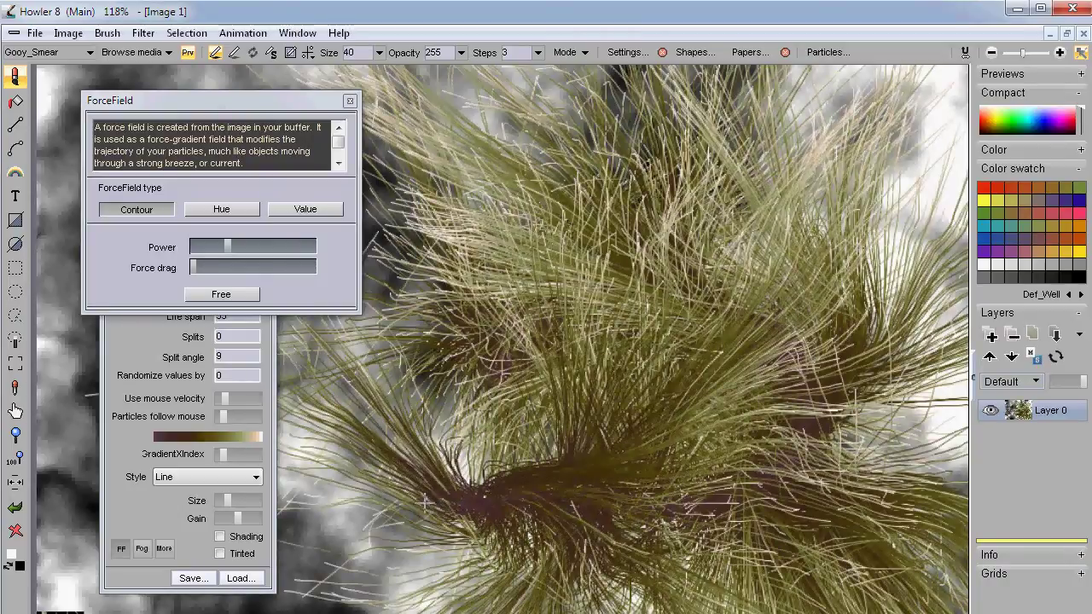
- Lower force field Power to zero, repaint test strands, and clear the canvas to black
{"action": "left_click", "coordinate": [17, 532]}
{"action": "mouse_move", "coordinate": [439, 487]}
{"action": "left_mouse_down"}
{"action": "mouse_move", "coordinate": [435, 458]}
{"action": "mouse_move", "coordinate": [498, 453]}
{"action": "mouse_move", "coordinate": [615, 494]}
{"action": "mouse_move", "coordinate": [702, 498]}
{"action": "mouse_move", "coordinate": [797, 449]}
{"action": "mouse_move", "coordinate": [824, 369]}
{"action": "left_mouse_up"}
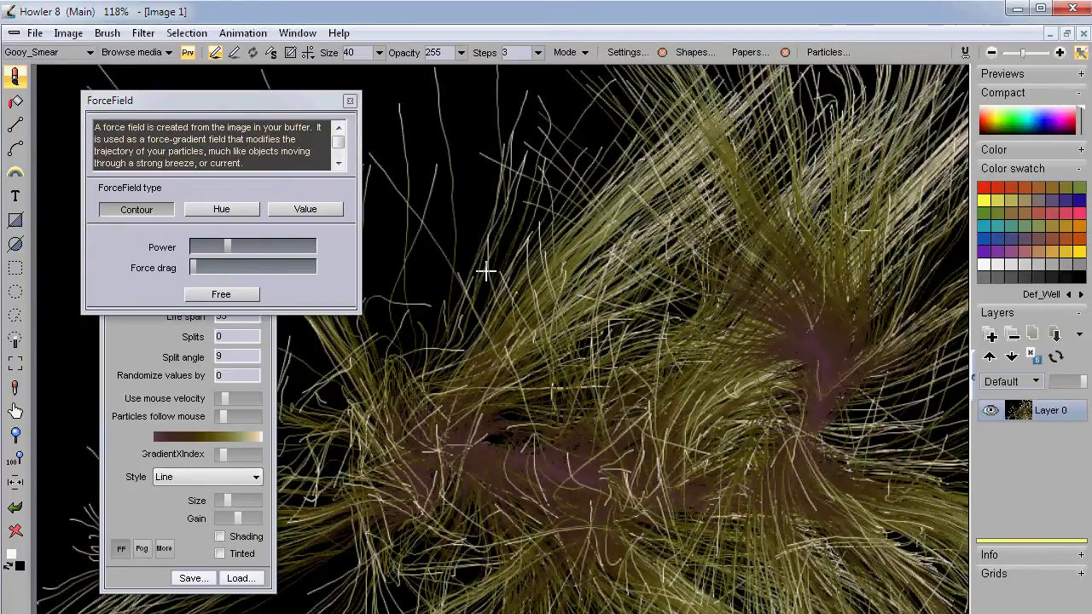
{"action": "left_click_drag", "start_coordinate": [237, 249], "coordinate": [189, 249]}
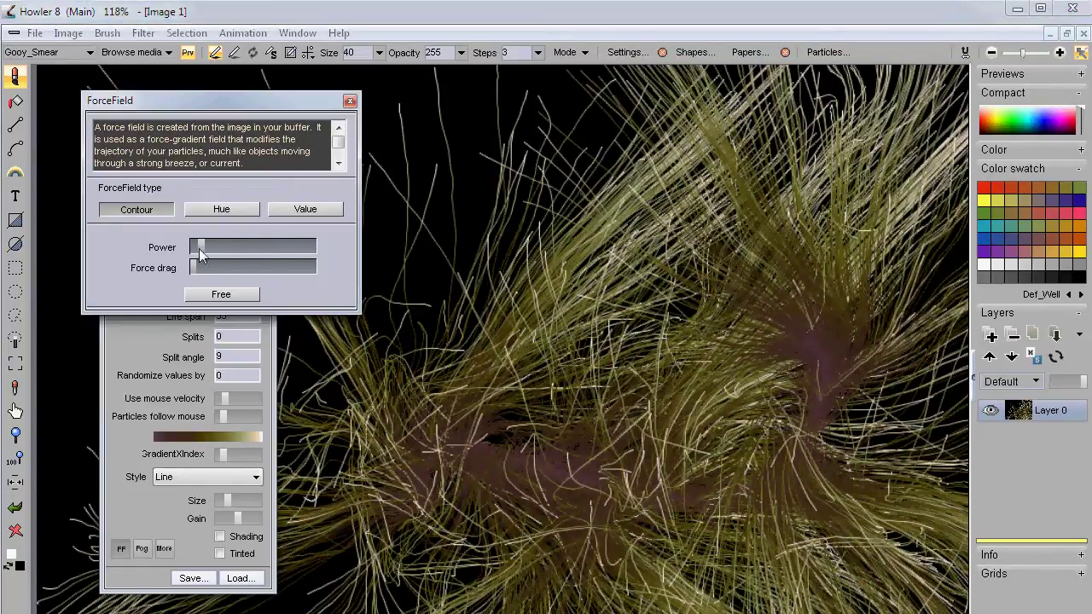
{"action": "left_click", "coordinate": [16, 531]}
{"action": "mouse_move", "coordinate": [398, 487]}
{"action": "left_mouse_down"}
{"action": "mouse_move", "coordinate": [708, 358]}
{"action": "mouse_move", "coordinate": [811, 236]}
{"action": "mouse_move", "coordinate": [524, 210]}
{"action": "mouse_move", "coordinate": [342, 445]}
{"action": "left_mouse_up"}
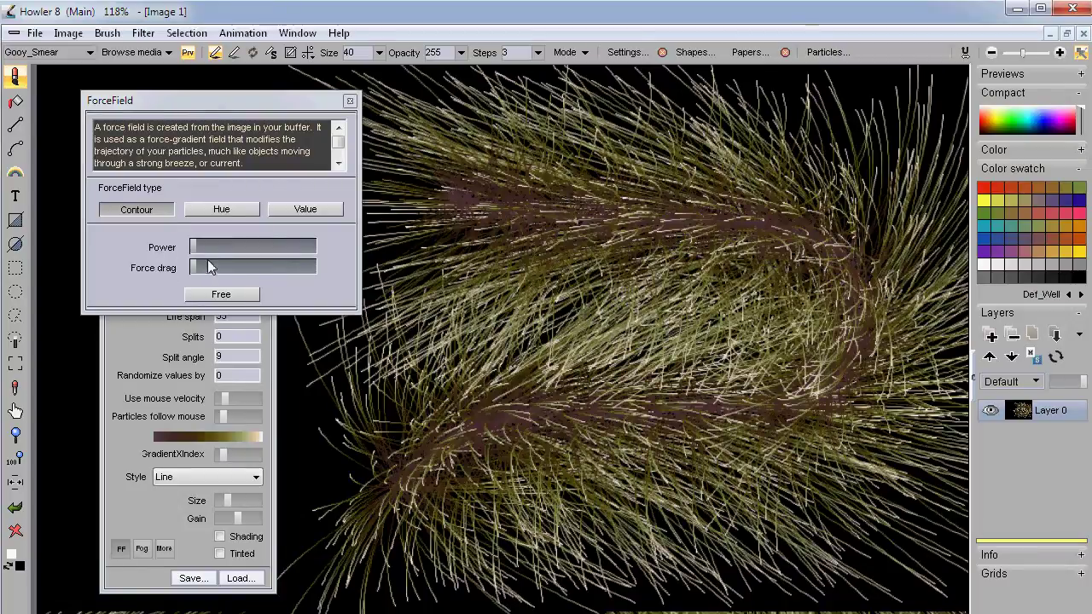
{"action": "left_click", "coordinate": [15, 530]}
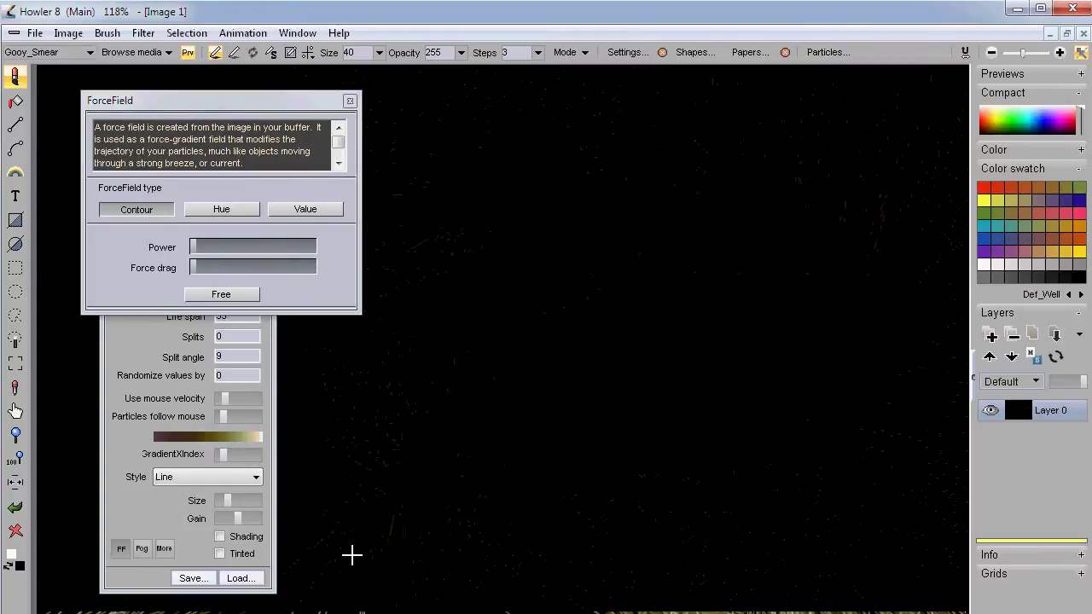
- Raise ForceField Power near maximum and paint curling test strands
{"action": "mouse_move", "coordinate": [351, 555]}
{"action": "left_mouse_down"}
{"action": "mouse_move", "coordinate": [387, 465]}
{"action": "mouse_move", "coordinate": [459, 410]}
{"action": "mouse_move", "coordinate": [536, 393]}
{"action": "mouse_move", "coordinate": [613, 403]}
{"action": "mouse_move", "coordinate": [743, 386]}
{"action": "mouse_move", "coordinate": [757, 335]}
{"action": "mouse_move", "coordinate": [597, 223]}
{"action": "left_mouse_up"}
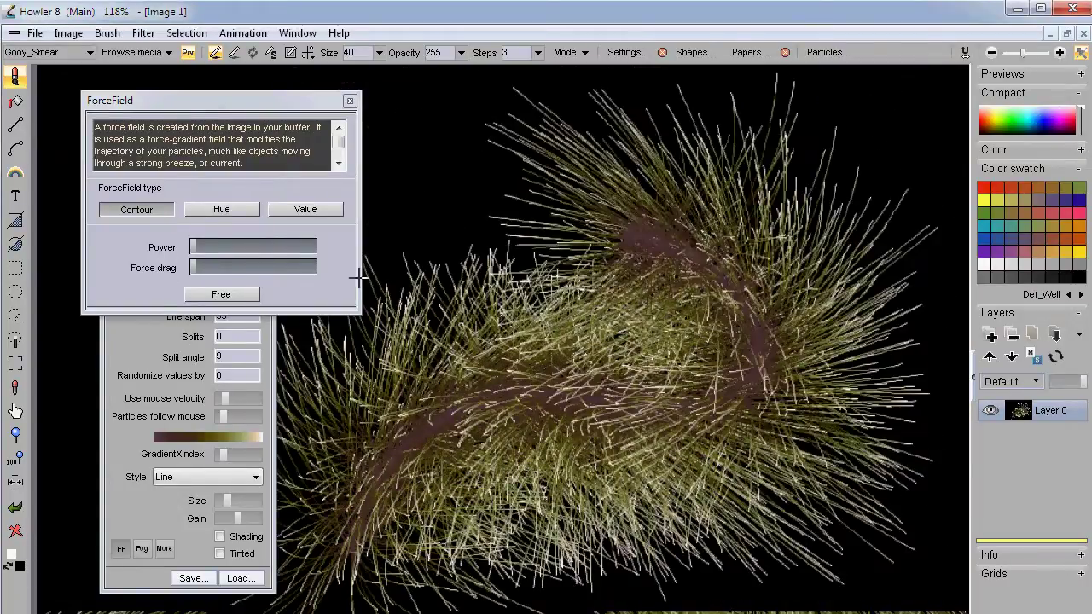
{"action": "left_click_drag", "start_coordinate": [196, 247], "coordinate": [305, 247]}
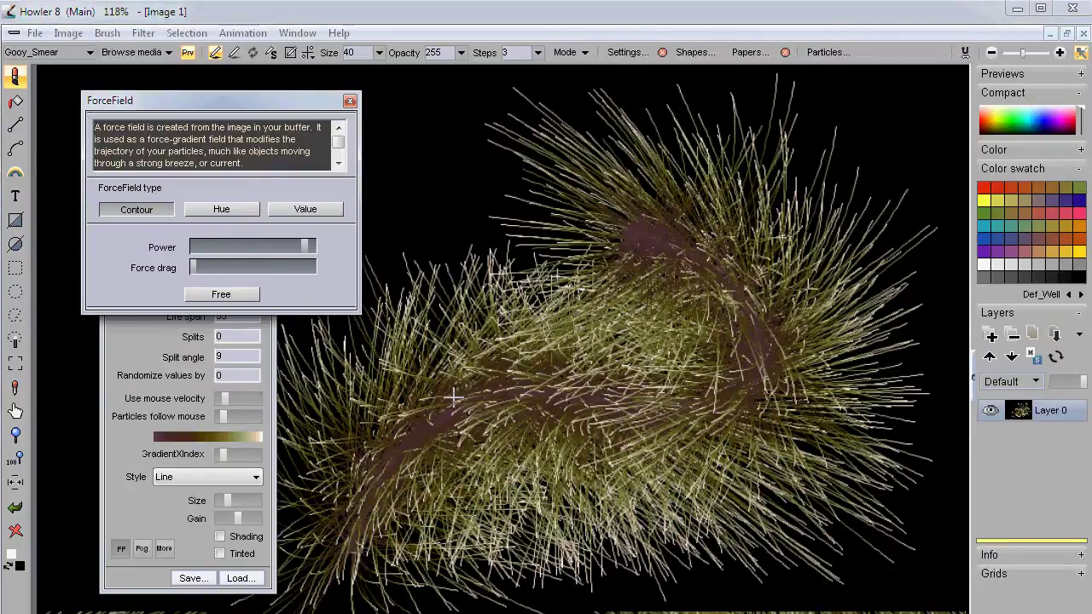
{"action": "mouse_move", "coordinate": [452, 397]}
{"action": "left_mouse_down"}
{"action": "mouse_move", "coordinate": [492, 414]}
{"action": "mouse_move", "coordinate": [276, 458]}
{"action": "left_mouse_up"}
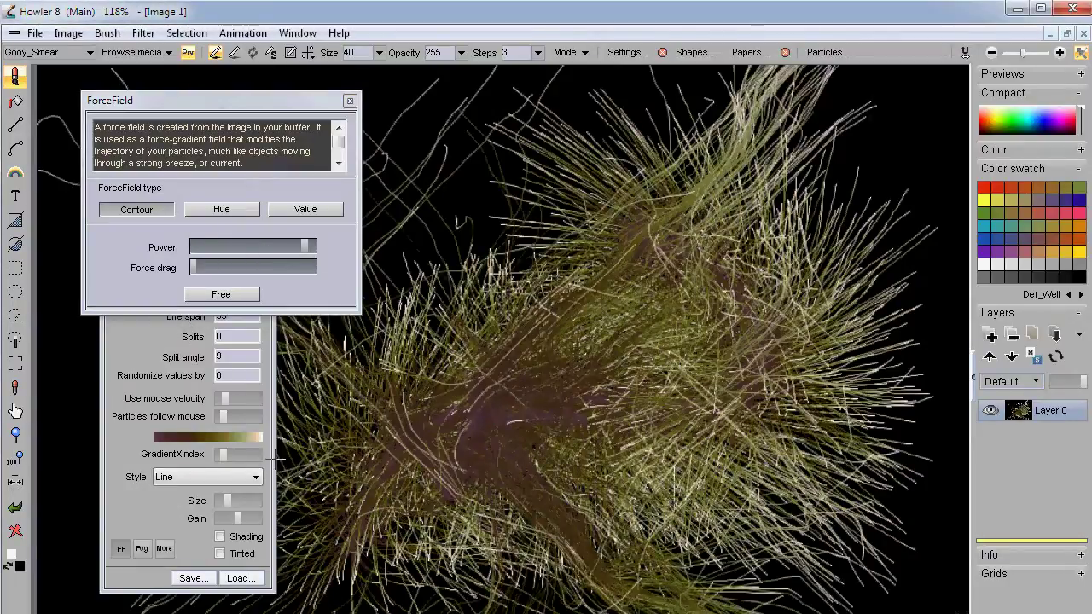
{"action": "left_click", "coordinate": [16, 531]}
{"action": "mouse_move", "coordinate": [361, 557]}
{"action": "left_mouse_down"}
{"action": "mouse_move", "coordinate": [381, 518]}
{"action": "mouse_move", "coordinate": [429, 507]}
{"action": "mouse_move", "coordinate": [592, 525]}
{"action": "mouse_move", "coordinate": [703, 516]}
{"action": "mouse_move", "coordinate": [701, 411]}
{"action": "mouse_move", "coordinate": [531, 343]}
{"action": "mouse_move", "coordinate": [353, 446]}
{"action": "left_mouse_up"}
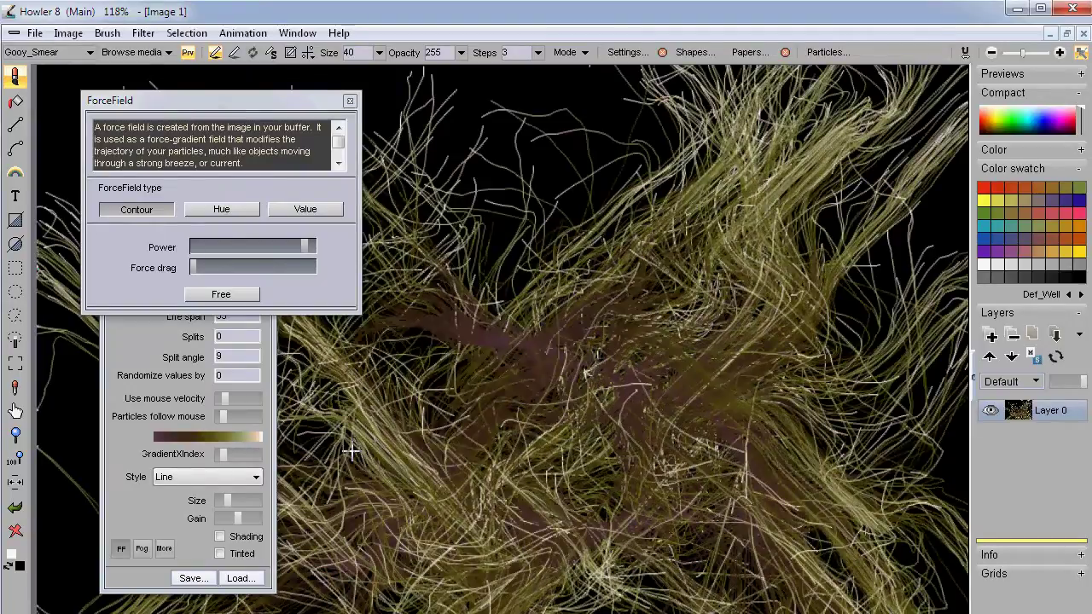
- Add slight force drag and fill the cleared canvas with swirling hair strands
{"action": "left_click", "coordinate": [206, 266]}
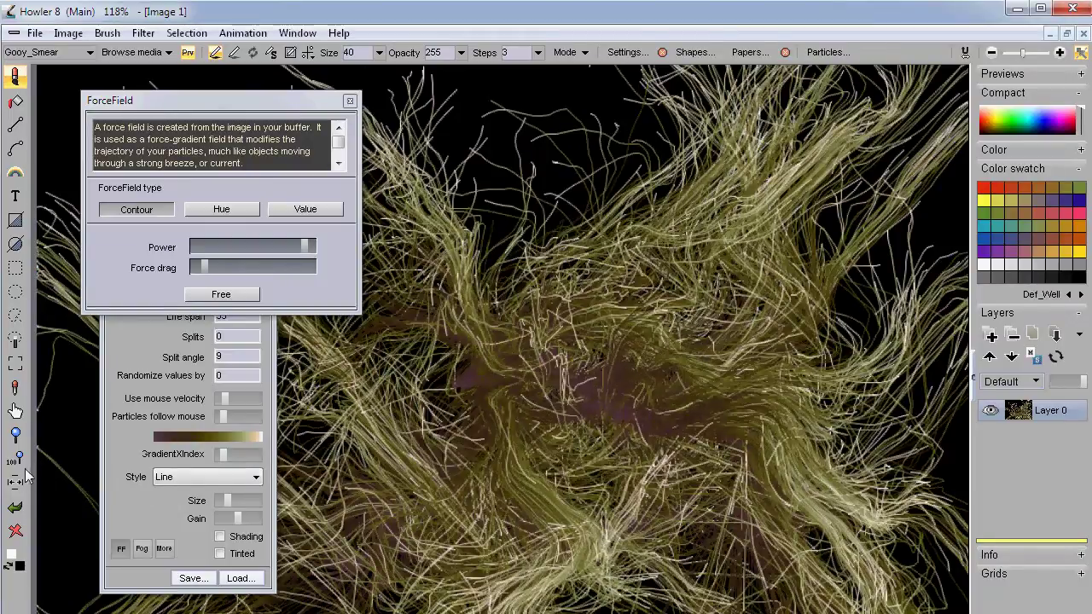
{"action": "left_click", "coordinate": [15, 533]}
{"action": "mouse_move", "coordinate": [332, 487]}
{"action": "left_mouse_down"}
{"action": "mouse_move", "coordinate": [390, 451]}
{"action": "mouse_move", "coordinate": [654, 442]}
{"action": "mouse_move", "coordinate": [754, 380]}
{"action": "mouse_move", "coordinate": [716, 315]}
{"action": "mouse_move", "coordinate": [649, 295]}
{"action": "mouse_move", "coordinate": [347, 386]}
{"action": "mouse_move", "coordinate": [401, 469]}
{"action": "mouse_move", "coordinate": [561, 489]}
{"action": "mouse_move", "coordinate": [719, 433]}
{"action": "mouse_move", "coordinate": [562, 305]}
{"action": "mouse_move", "coordinate": [427, 418]}
{"action": "mouse_move", "coordinate": [527, 356]}
{"action": "mouse_move", "coordinate": [477, 495]}
{"action": "mouse_move", "coordinate": [597, 401]}
{"action": "left_mouse_up"}
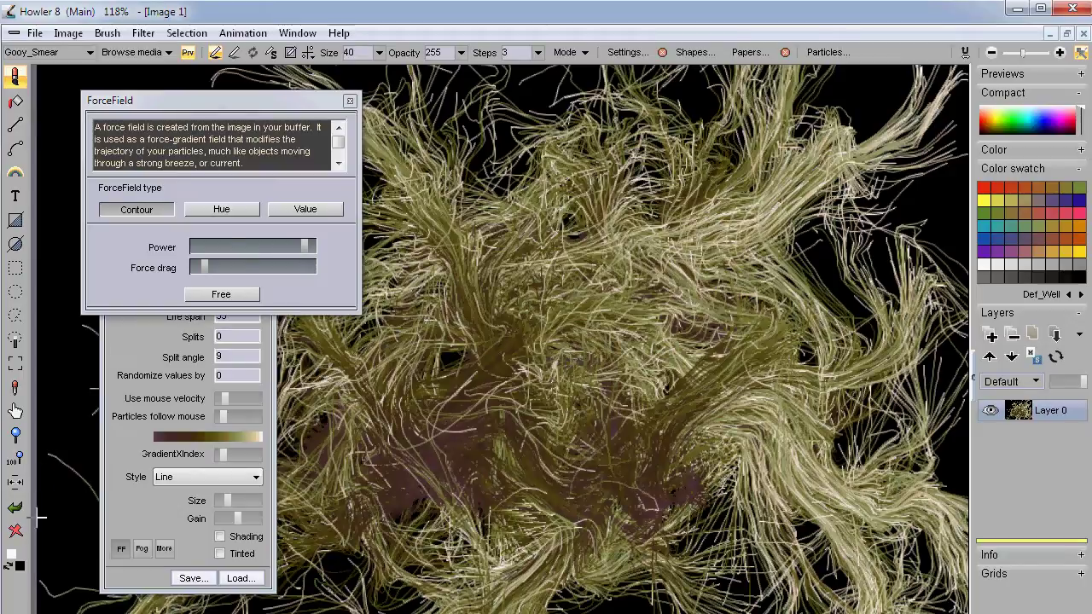
{"action": "left_click", "coordinate": [16, 534]}
{"action": "mouse_move", "coordinate": [363, 555]}
{"action": "left_mouse_down"}
{"action": "mouse_move", "coordinate": [477, 464]}
{"action": "mouse_move", "coordinate": [650, 433]}
{"action": "mouse_move", "coordinate": [592, 320]}
{"action": "mouse_move", "coordinate": [495, 326]}
{"action": "mouse_move", "coordinate": [423, 381]}
{"action": "mouse_move", "coordinate": [593, 437]}
{"action": "mouse_move", "coordinate": [552, 427]}
{"action": "mouse_move", "coordinate": [720, 499]}
{"action": "mouse_move", "coordinate": [468, 468]}
{"action": "mouse_move", "coordinate": [522, 443]}
{"action": "mouse_move", "coordinate": [765, 478]}
{"action": "mouse_move", "coordinate": [483, 428]}
{"action": "mouse_move", "coordinate": [795, 403]}
{"action": "mouse_move", "coordinate": [414, 544]}
{"action": "left_mouse_up"}
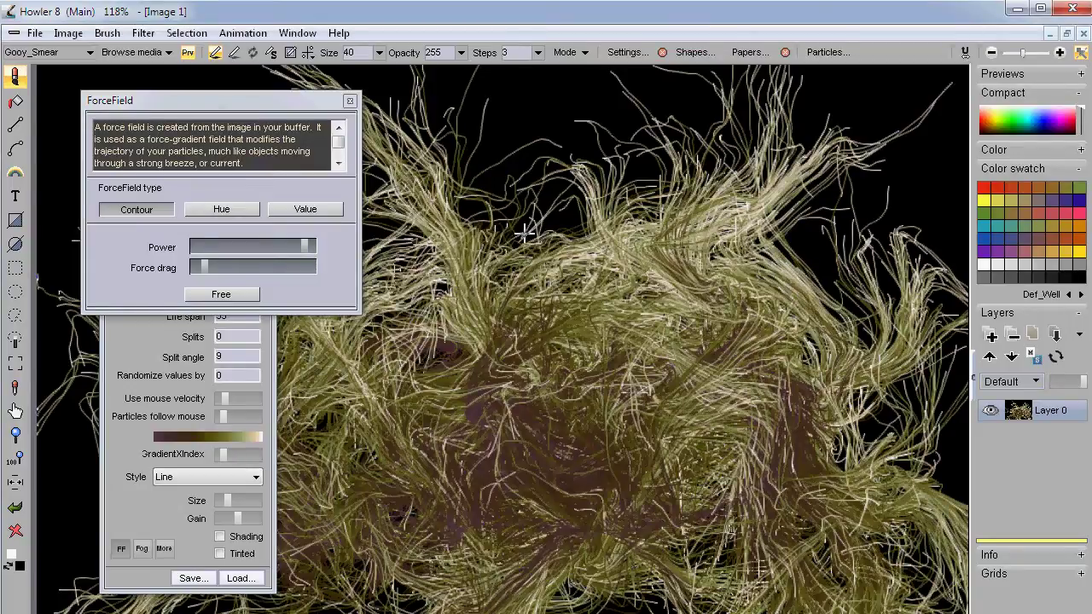
{"action": "mouse_move", "coordinate": [524, 230]}
{"action": "left_mouse_down"}
{"action": "mouse_move", "coordinate": [677, 480]}
{"action": "mouse_move", "coordinate": [469, 510]}
{"action": "mouse_move", "coordinate": [434, 486]}
{"action": "left_mouse_up"}
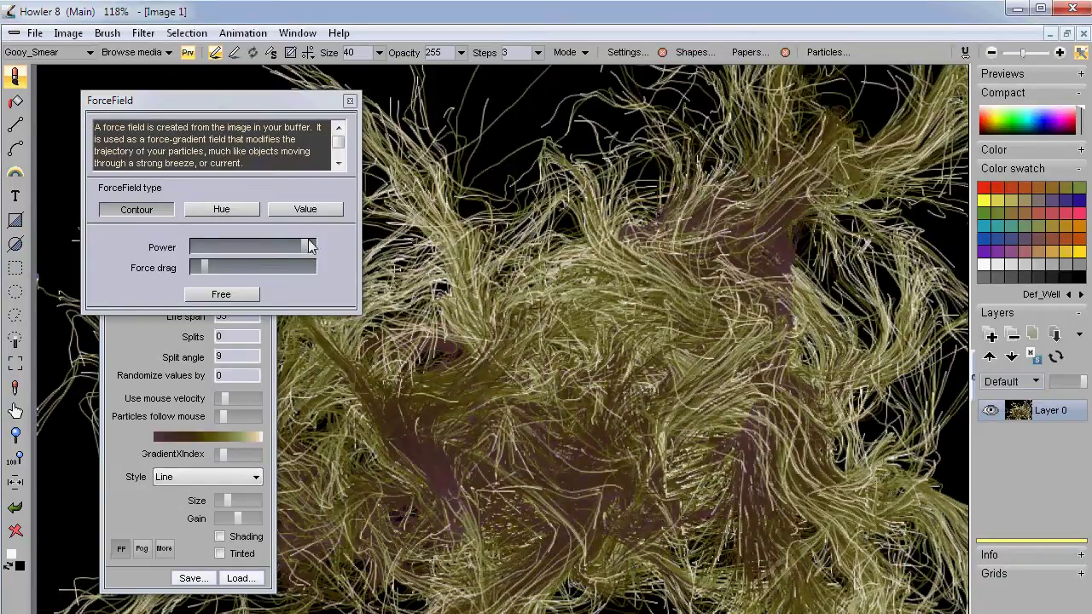
{"action": "left_click", "coordinate": [221, 294]}
- Close the ForceField dialog, re-smear the strands, and open the particle Style list
{"action": "left_click", "coordinate": [350, 101]}
{"action": "mouse_move", "coordinate": [478, 187]}
{"action": "left_mouse_down"}
{"action": "mouse_move", "coordinate": [725, 444]}
{"action": "mouse_move", "coordinate": [648, 443]}
{"action": "left_mouse_up"}
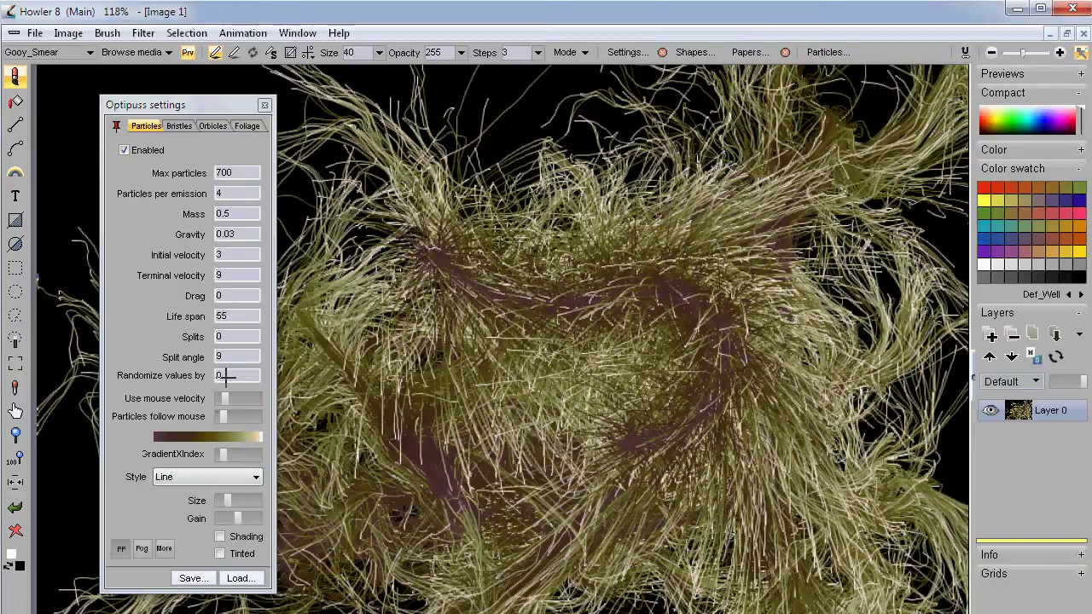
{"action": "left_click", "coordinate": [213, 477]}
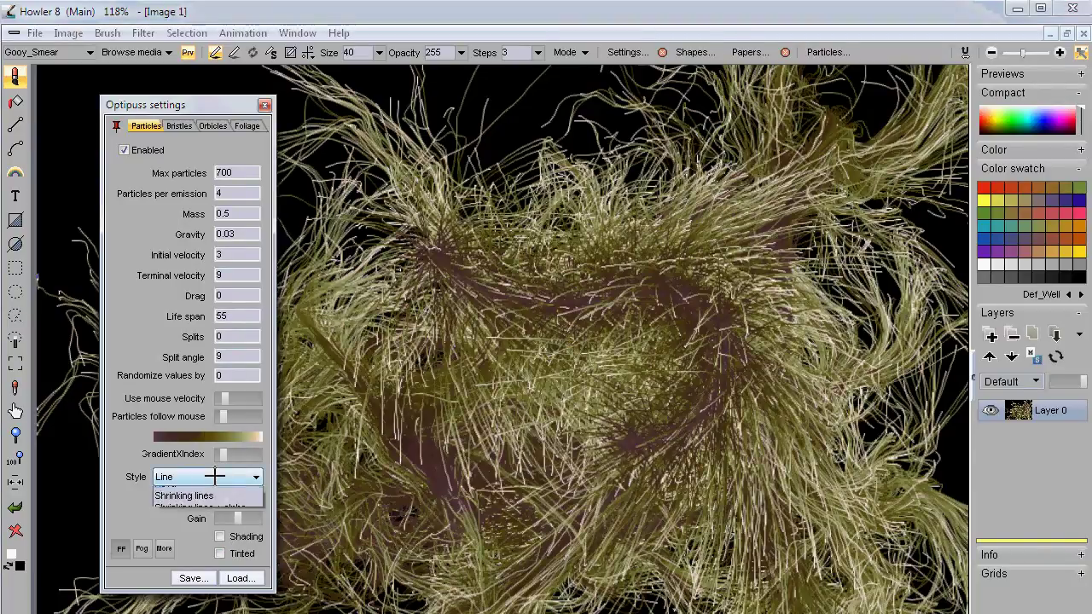